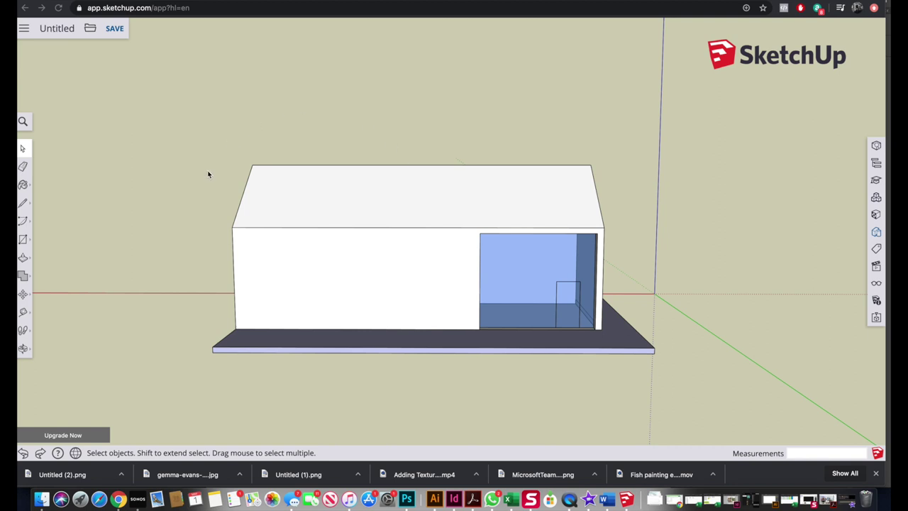
{"action": "mouse_move", "coordinate": [208, 173]}
{"action": "left_mouse_down"}
{"action": "mouse_move", "coordinate": [549, 142]}
{"action": "mouse_move", "coordinate": [175, 158]}
{"action": "mouse_move", "coordinate": [692, 181]}
{"action": "mouse_move", "coordinate": [405, 177]}
{"action": "mouse_move", "coordinate": [441, 144]}
{"action": "mouse_move", "coordinate": [132, 144]}
{"action": "mouse_move", "coordinate": [650, 168]}
{"action": "mouse_move", "coordinate": [175, 148]}
{"action": "mouse_move", "coordinate": [442, 156]}
{"action": "mouse_move", "coordinate": [202, 160]}
{"action": "mouse_move", "coordinate": [206, 189]}
{"action": "mouse_move", "coordinate": [216, 141]}
{"action": "mouse_move", "coordinate": [211, 173]}
{"action": "left_mouse_up"}
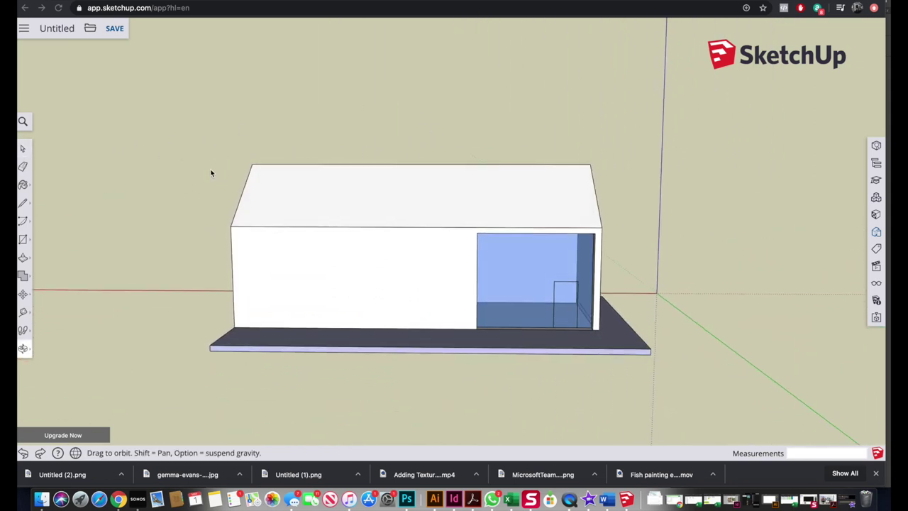
{"action": "key", "text": "space"}
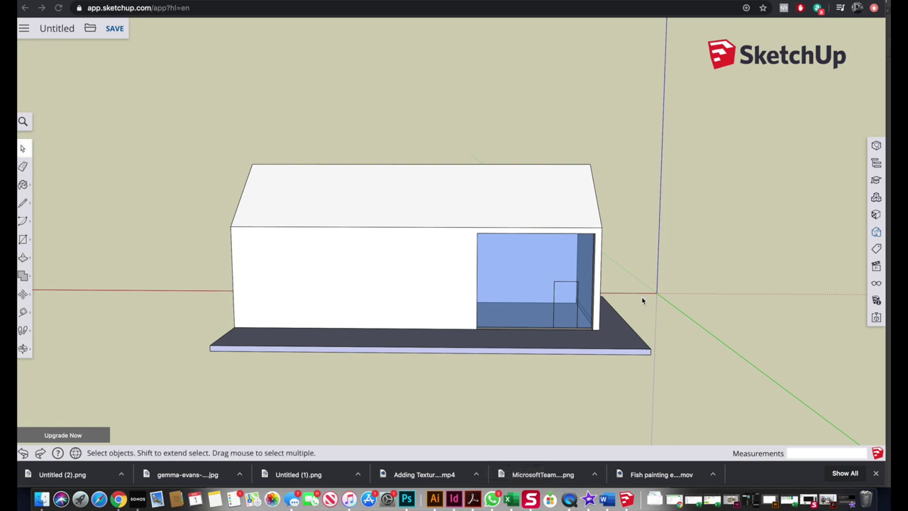
{"action": "left_click_drag", "start_coordinate": [336, 316], "coordinate": [357, 286]}
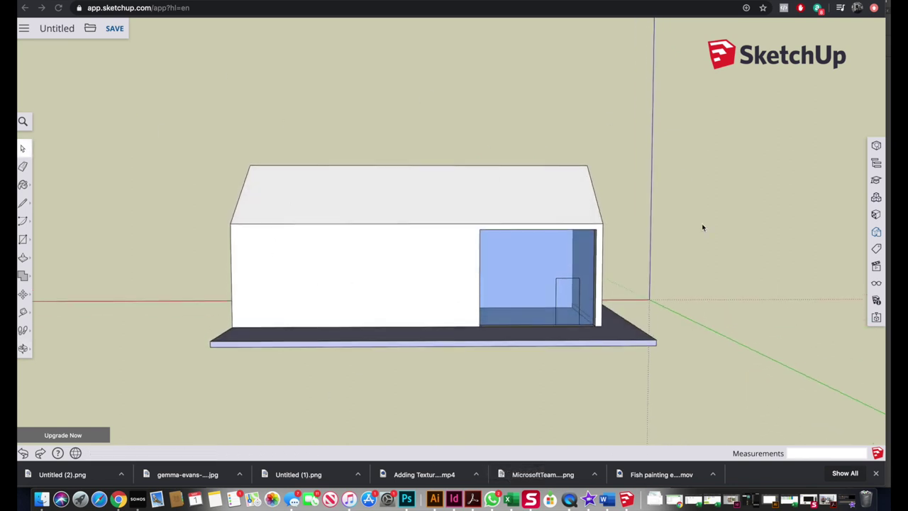
{"action": "mouse_move", "coordinate": [391, 278]}
{"action": "left_mouse_down"}
{"action": "mouse_move", "coordinate": [385, 297]}
{"action": "mouse_move", "coordinate": [371, 286]}
{"action": "mouse_move", "coordinate": [378, 289]}
{"action": "left_mouse_up"}
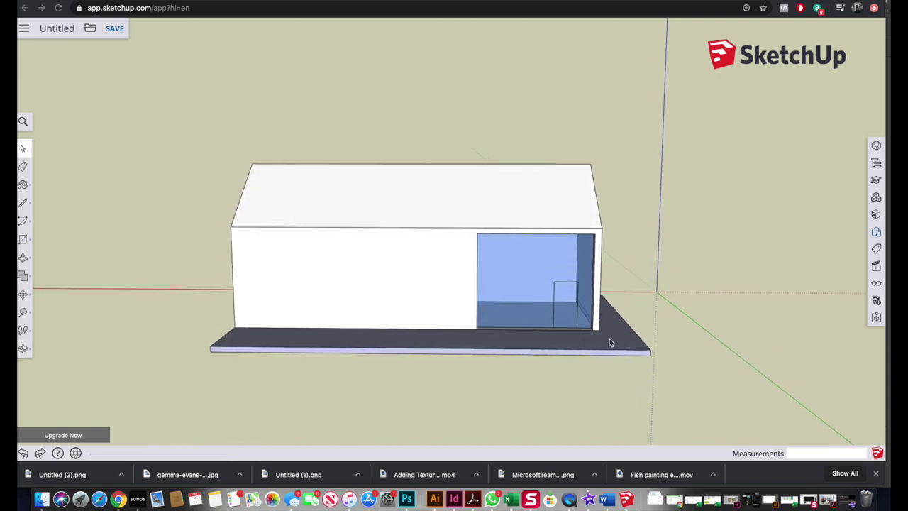
{"action": "scroll", "coordinate": [492, 278], "scroll_direction": "down", "scroll_amount": 1}
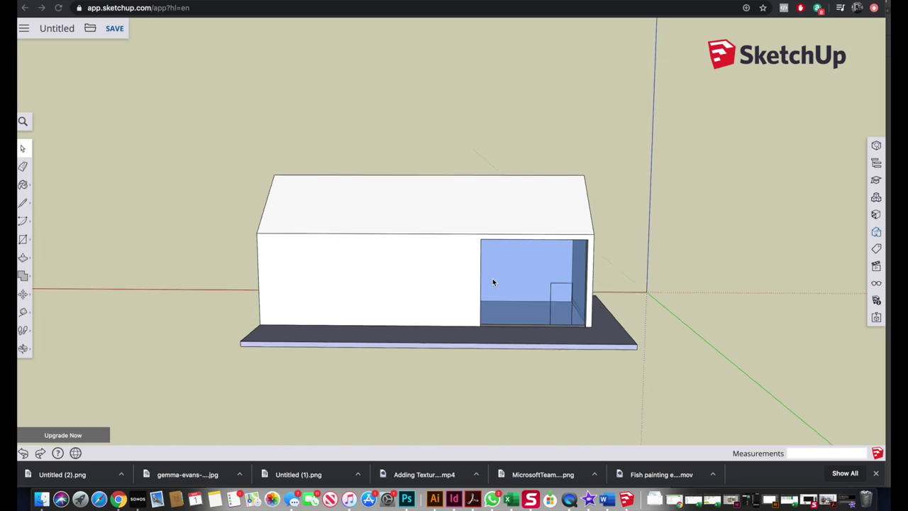
{"action": "scroll", "coordinate": [477, 252], "scroll_direction": "up", "scroll_amount": 3}
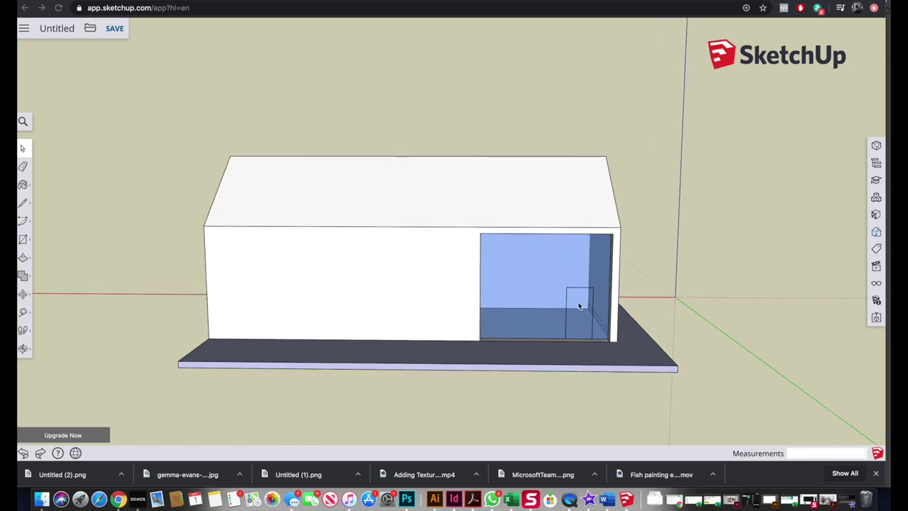
{"action": "left_click_drag", "start_coordinate": [416, 288], "coordinate": [418, 288]}
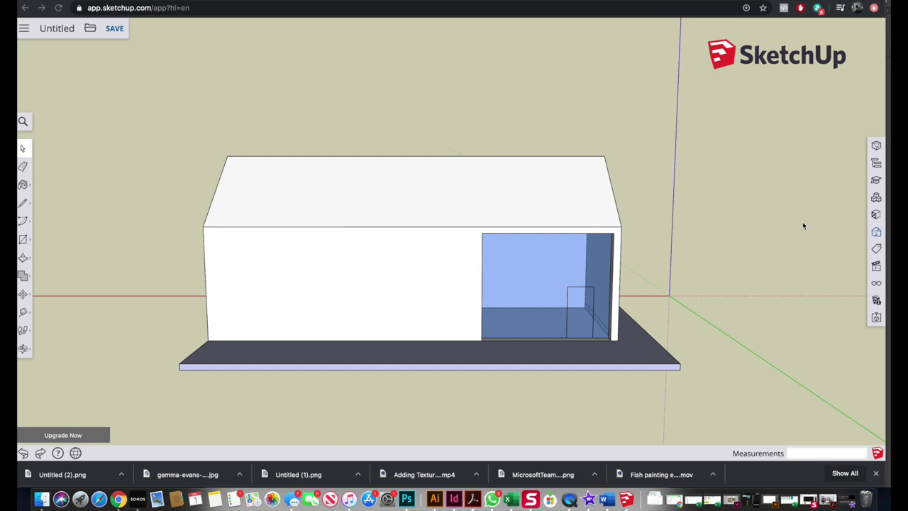
Try the Greens and the Yellow and Blue color-set styles on the house model.
{"action": "left_click", "coordinate": [877, 234]}
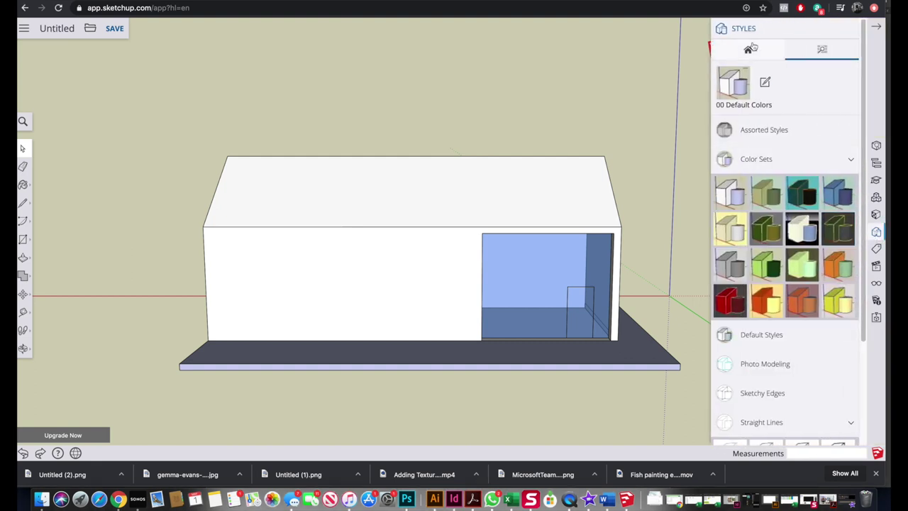
{"action": "left_click", "coordinate": [769, 264]}
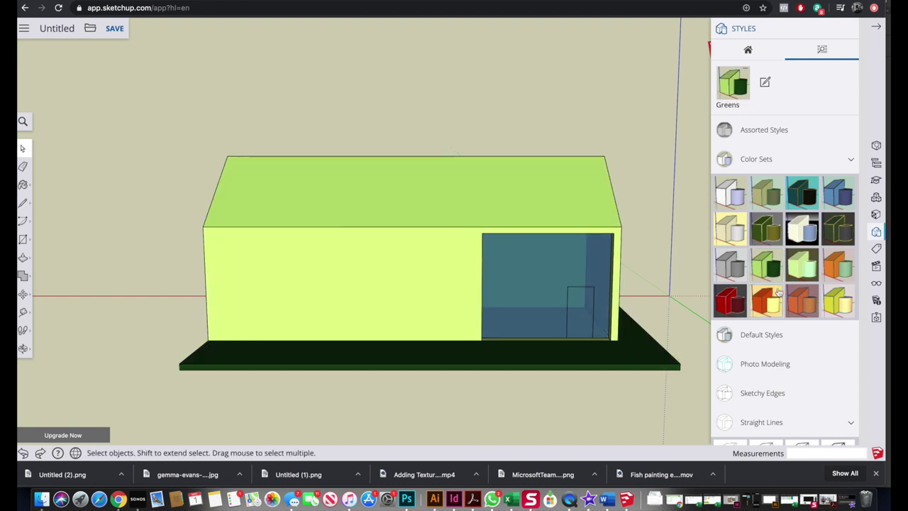
{"action": "left_click", "coordinate": [837, 307]}
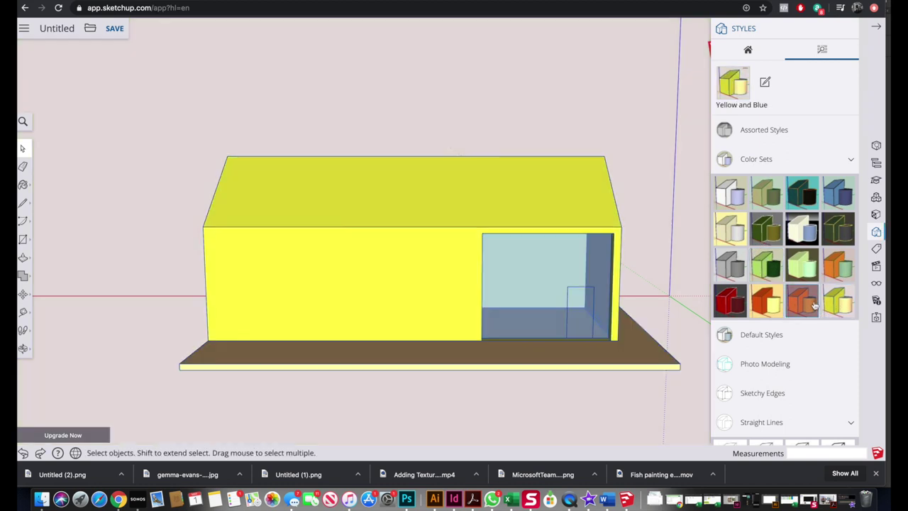
Try the Photo Modeling Dashed style on the house and inspect its hidden edges.
{"action": "scroll", "coordinate": [773, 341], "scroll_direction": "down", "scroll_amount": 2}
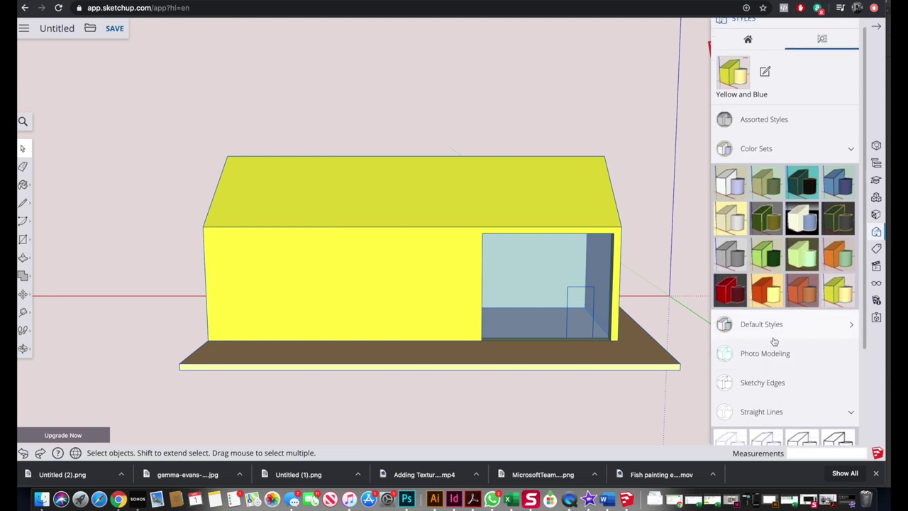
{"action": "left_click", "coordinate": [769, 319]}
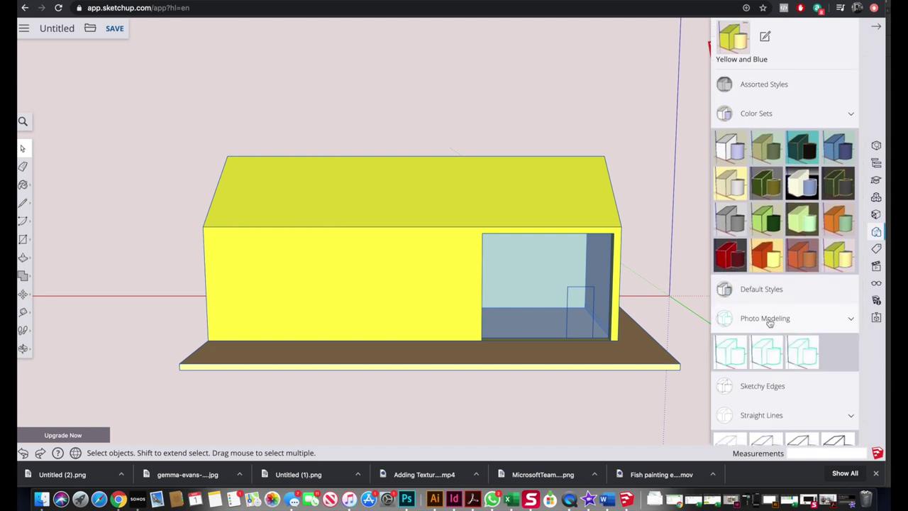
{"action": "scroll", "coordinate": [768, 317], "scroll_direction": "down", "scroll_amount": 1}
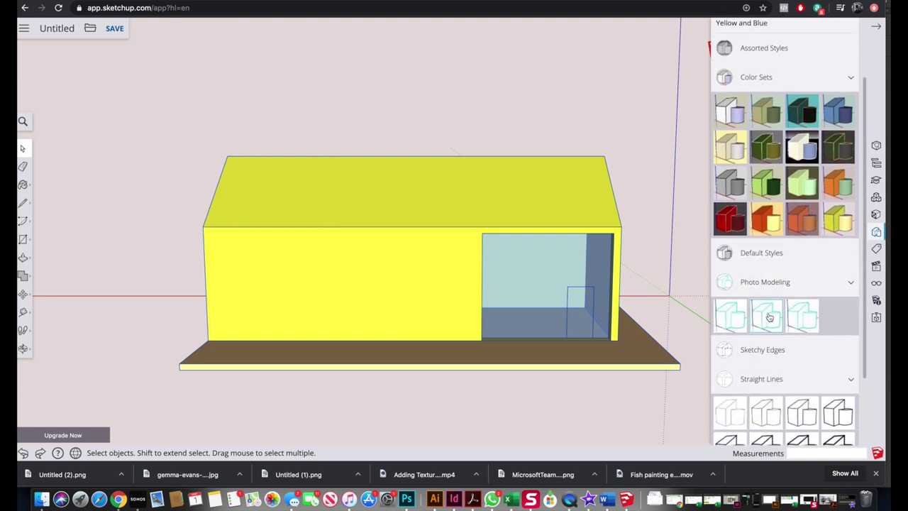
{"action": "left_click", "coordinate": [731, 319]}
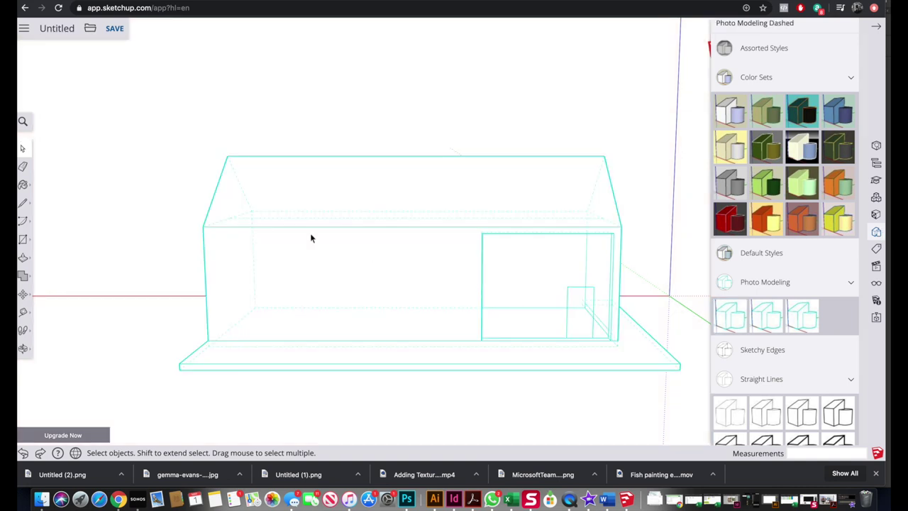
{"action": "left_click_drag", "start_coordinate": [238, 237], "coordinate": [222, 227]}
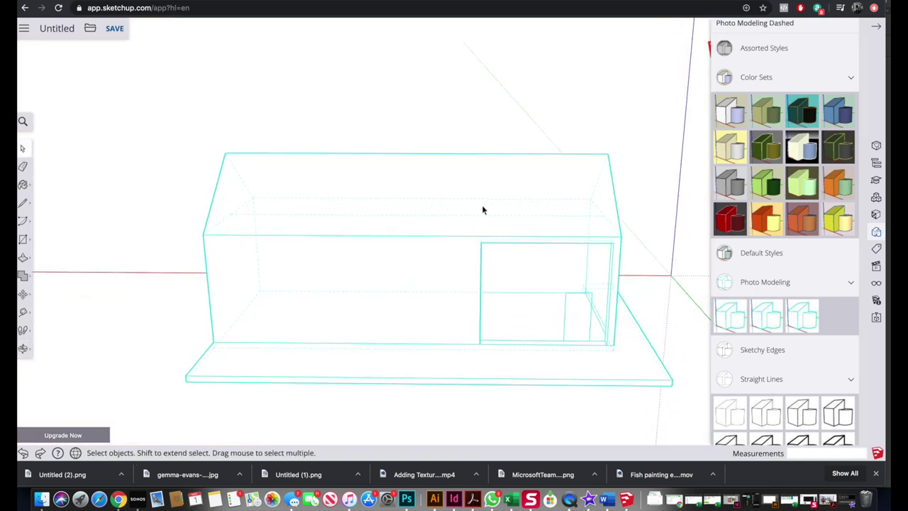
{"action": "left_click_drag", "start_coordinate": [413, 303], "coordinate": [354, 270]}
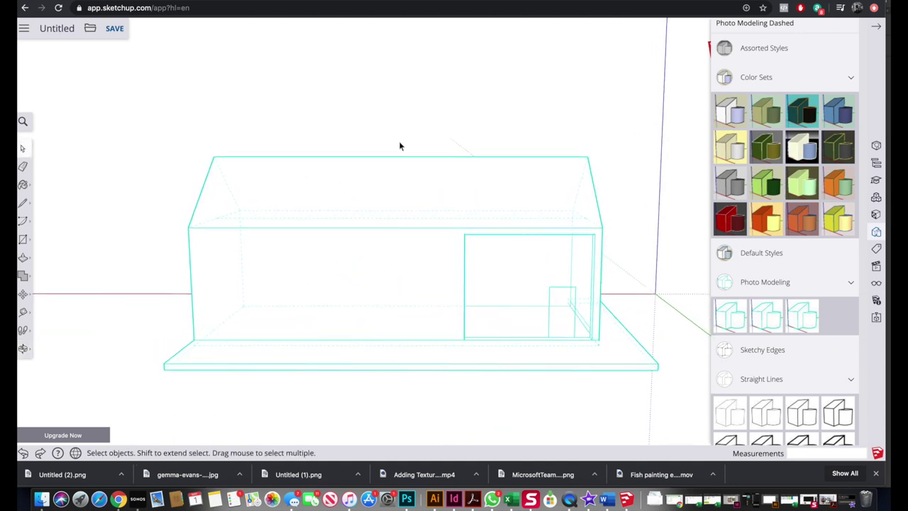
Compare line thicknesses in the Straight Lines styles and apply the second-thinnest one to the house.
{"action": "scroll", "coordinate": [776, 330], "scroll_direction": "down", "scroll_amount": 3}
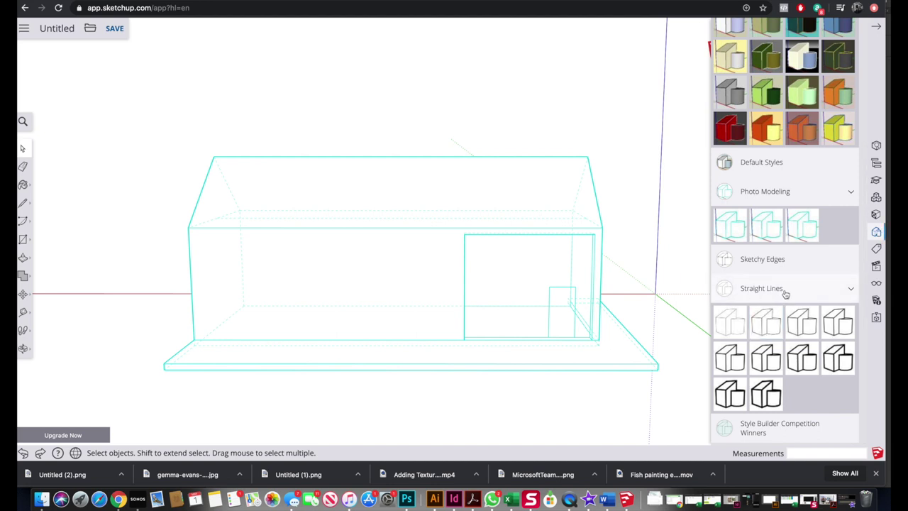
{"action": "left_click", "coordinate": [827, 325]}
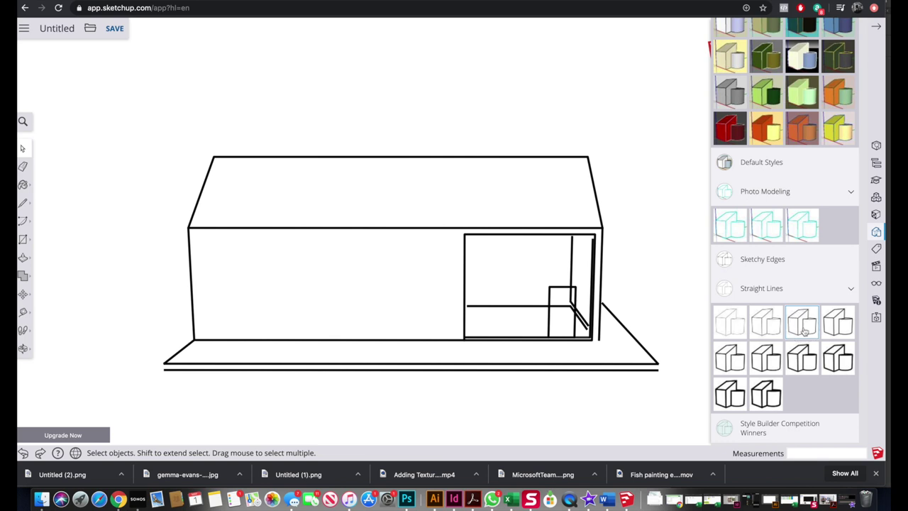
{"action": "left_click", "coordinate": [803, 330]}
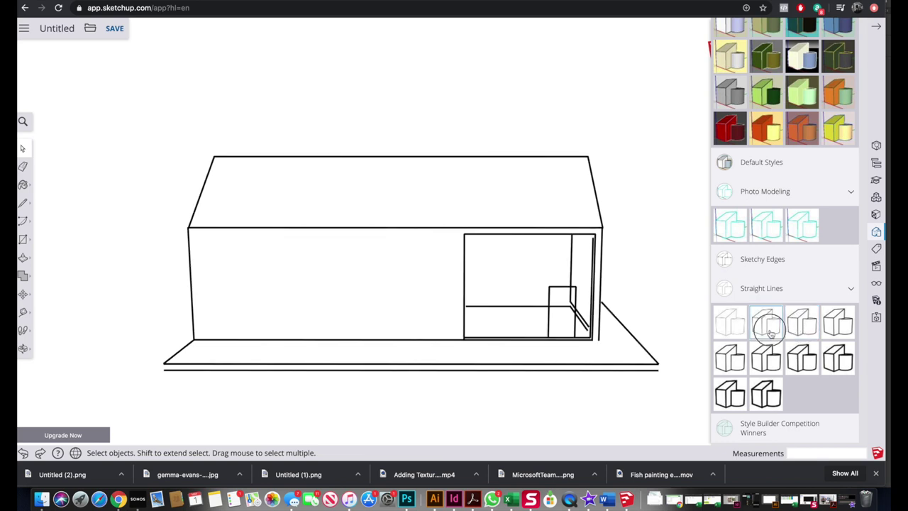
{"action": "left_click", "coordinate": [770, 332]}
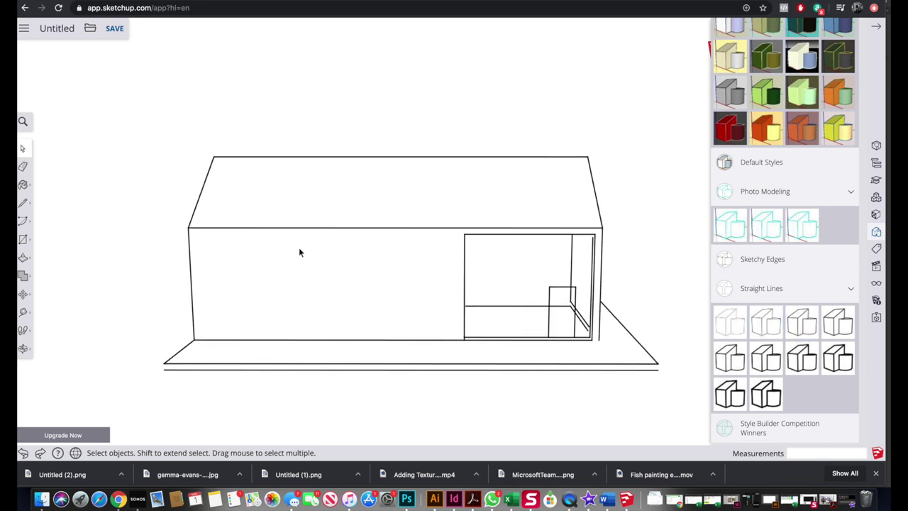
Draw a square skylight outline of about 3' 4" per side on the long roof slope.
{"action": "scroll", "coordinate": [407, 256], "scroll_direction": "up", "scroll_amount": 3}
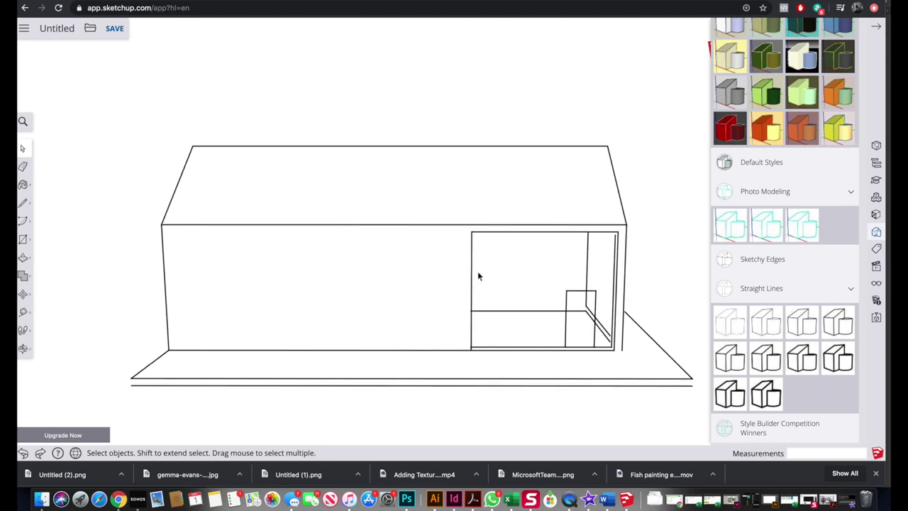
{"action": "scroll", "coordinate": [478, 275], "scroll_direction": "down", "scroll_amount": 1}
{"action": "key", "text": "o"}
{"action": "left_click_drag", "start_coordinate": [148, 199], "coordinate": [427, 248]}
{"action": "key", "text": "space"}
{"action": "key", "text": "o"}
{"action": "key", "text": "space"}
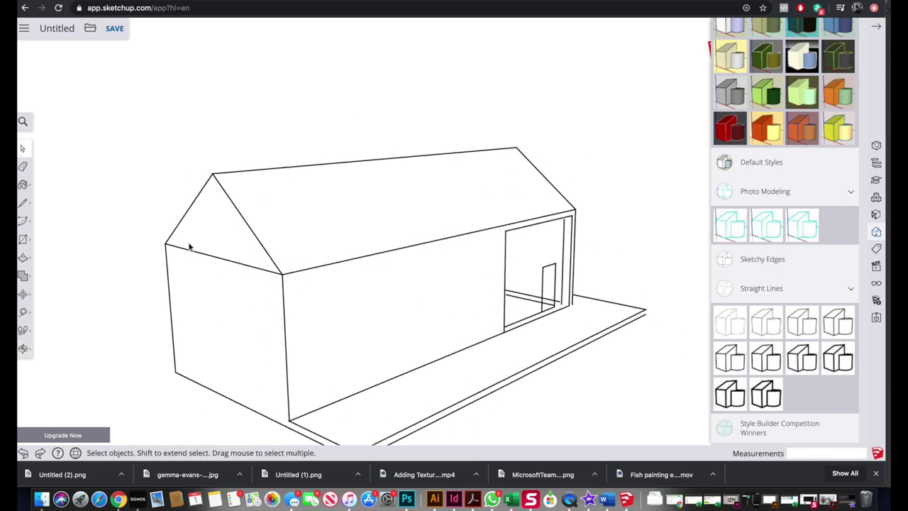
{"action": "left_click", "coordinate": [22, 239]}
{"action": "left_click", "coordinate": [299, 208]}
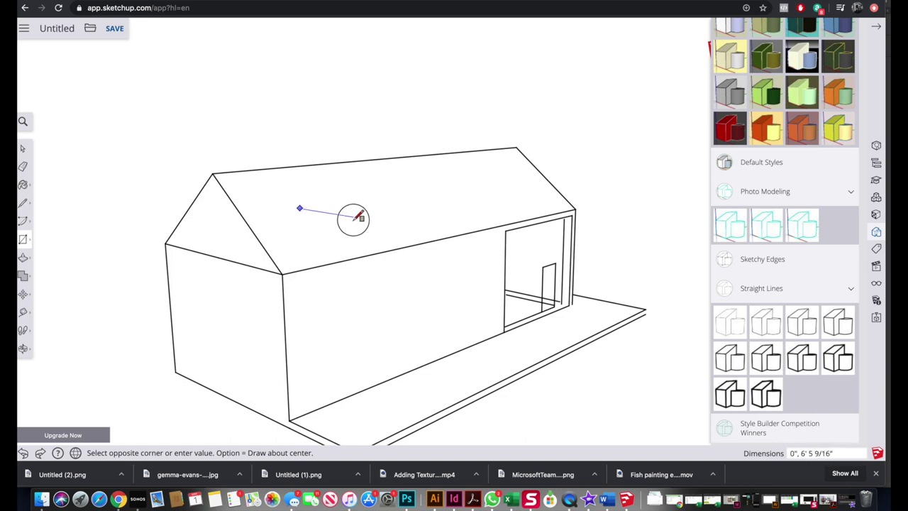
{"action": "left_click", "coordinate": [353, 231]}
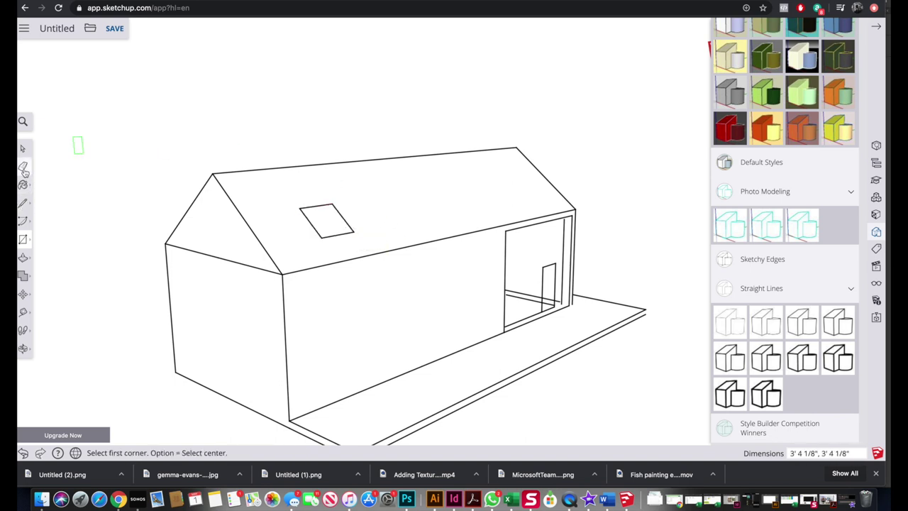
Try Push/Pull on the roof skylight outline and undo both the push/pull and the outline.
{"action": "left_click", "coordinate": [23, 258]}
{"action": "left_click_drag", "start_coordinate": [346, 237], "coordinate": [377, 184]}
{"action": "key", "text": "super+z"}
{"action": "key", "text": "super+z"}
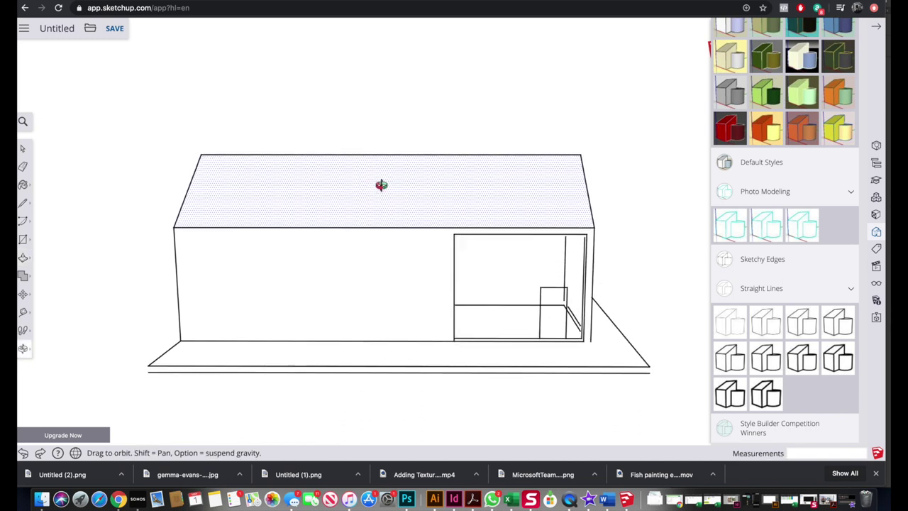
Close the style settings and open the PNG image export for the front view of the house.
{"action": "key", "text": "p"}
{"action": "scroll", "coordinate": [369, 283], "scroll_direction": "up", "scroll_amount": 2}
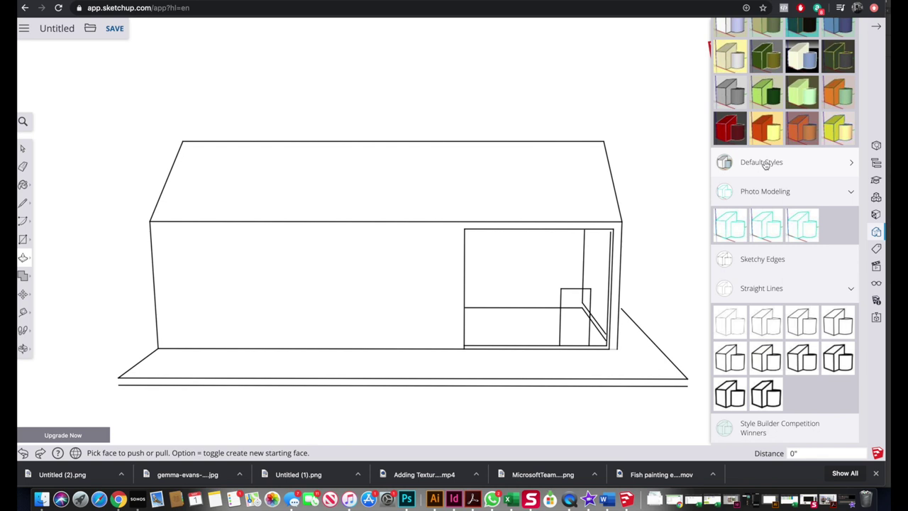
{"action": "left_click", "coordinate": [875, 26]}
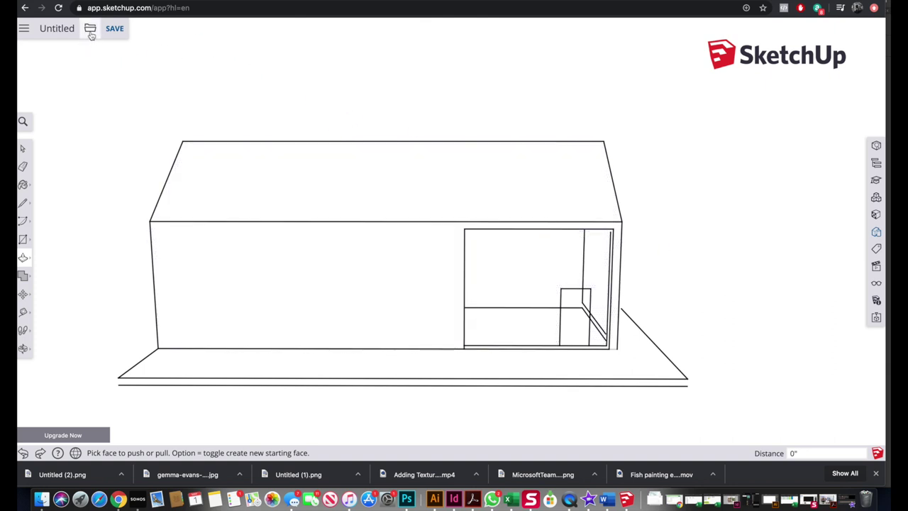
{"action": "left_click", "coordinate": [89, 31]}
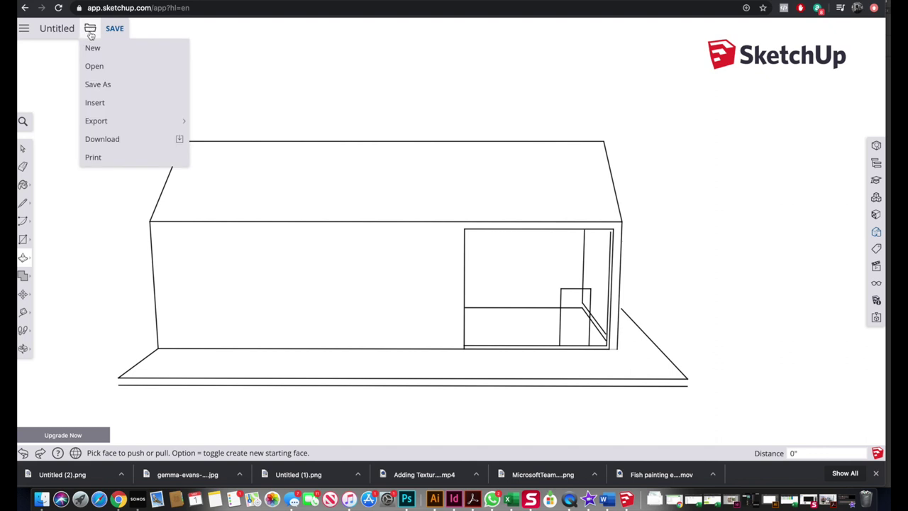
{"action": "mouse_move", "coordinate": [163, 126]}
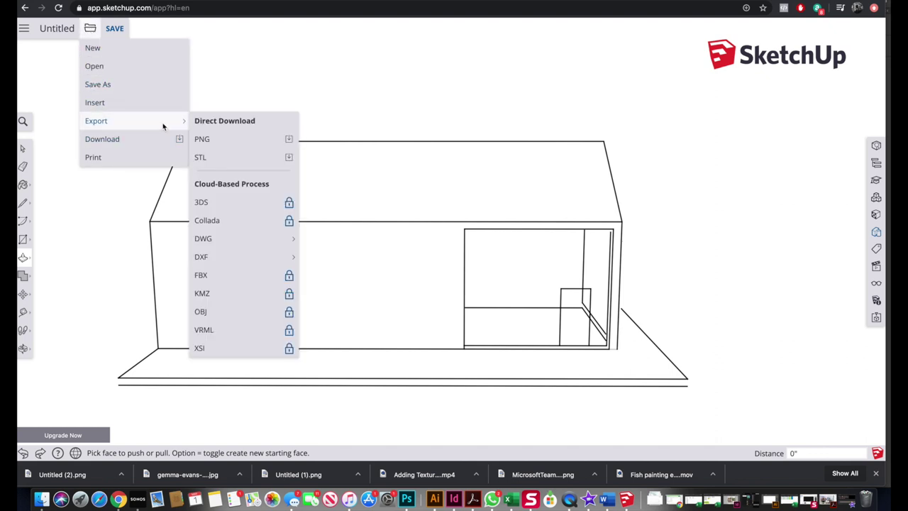
{"action": "left_click", "coordinate": [213, 143]}
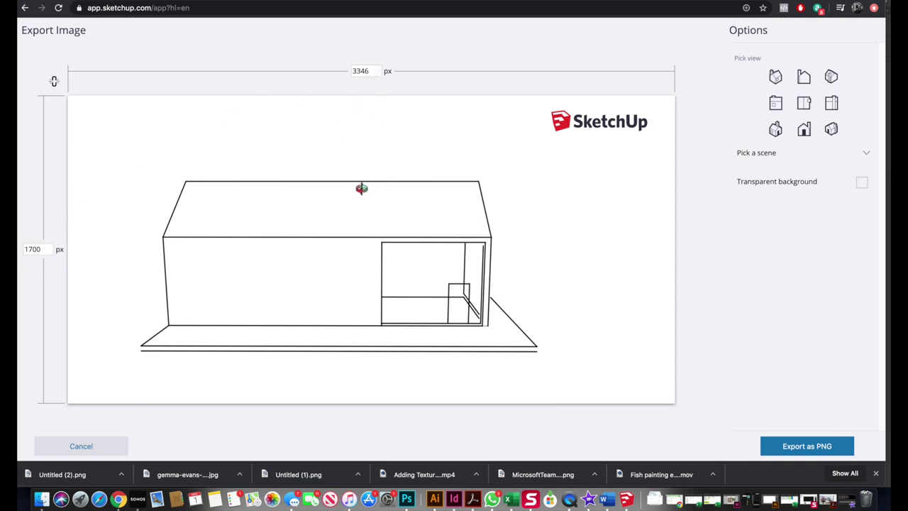
Enlarge the house in the export preview so it nearly fills the image width.
{"action": "scroll", "coordinate": [203, 314], "scroll_direction": "up", "scroll_amount": 1}
{"action": "scroll", "coordinate": [183, 317], "scroll_direction": "up", "scroll_amount": 1}
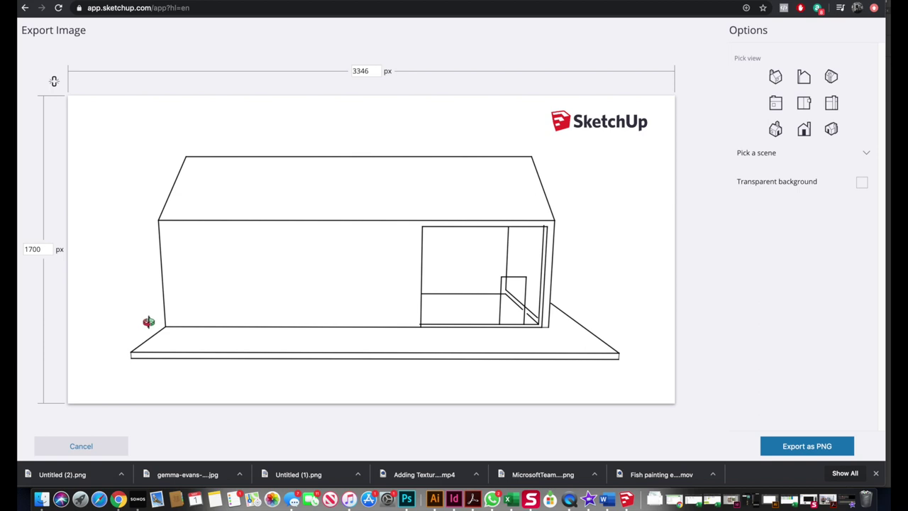
{"action": "scroll", "coordinate": [151, 319], "scroll_direction": "up", "scroll_amount": 1}
{"action": "scroll", "coordinate": [152, 320], "scroll_direction": "up", "scroll_amount": 1}
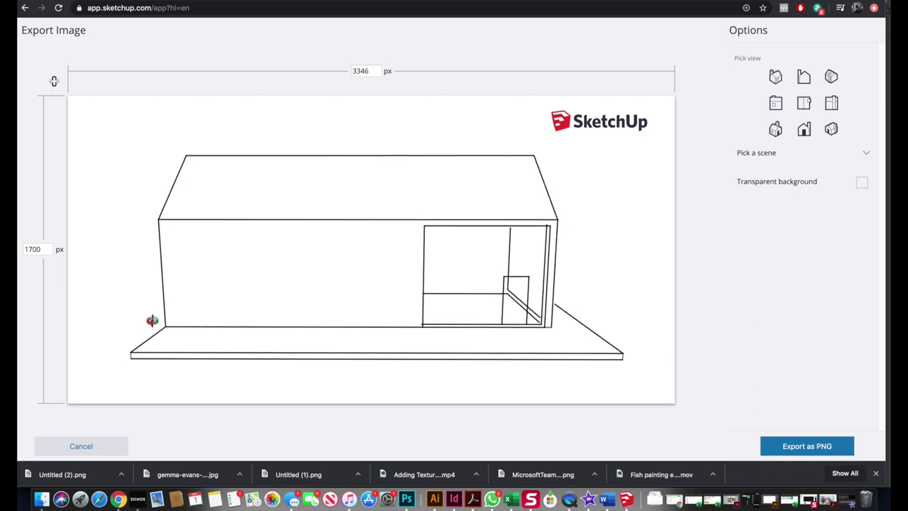
{"action": "scroll", "coordinate": [151, 319], "scroll_direction": "up", "scroll_amount": 1}
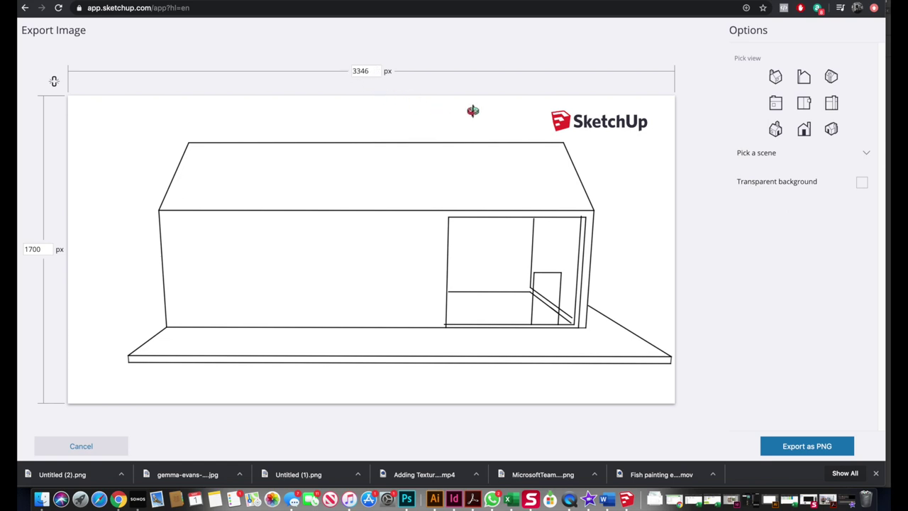
Compare the preset corner, front, side and top views of the house in the export preview.
{"action": "left_click", "coordinate": [775, 129]}
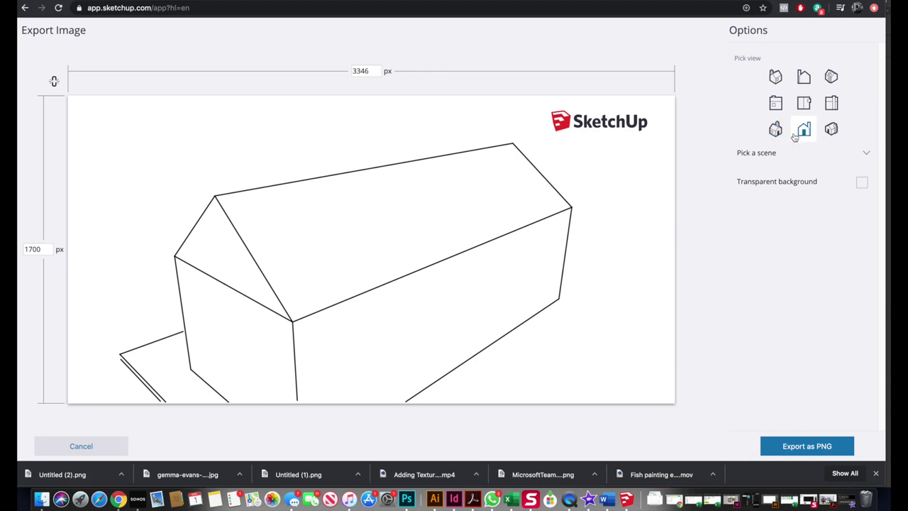
{"action": "left_click", "coordinate": [803, 131]}
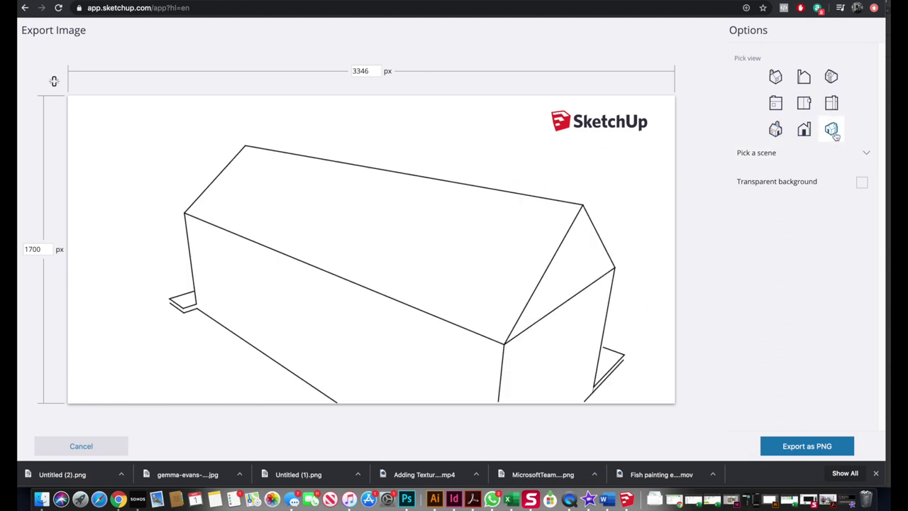
{"action": "left_click", "coordinate": [833, 105]}
{"action": "left_click", "coordinate": [805, 104]}
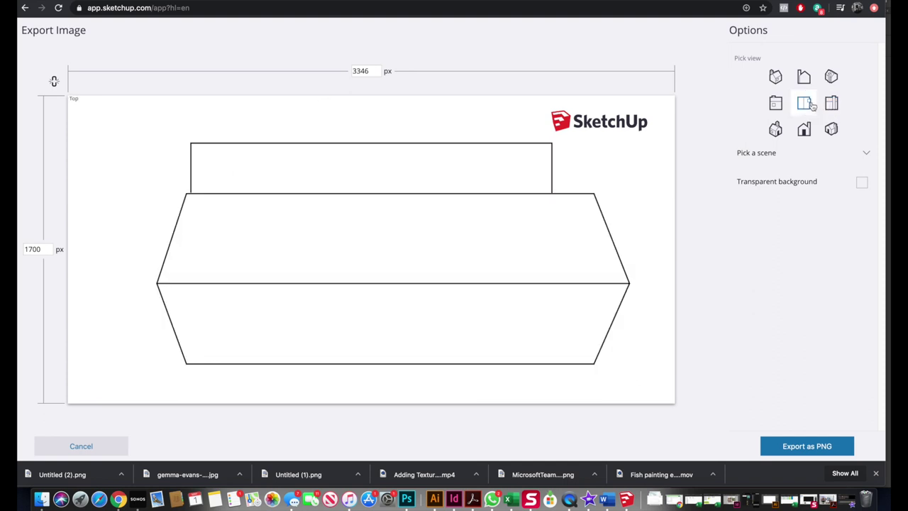
{"action": "left_click", "coordinate": [831, 78]}
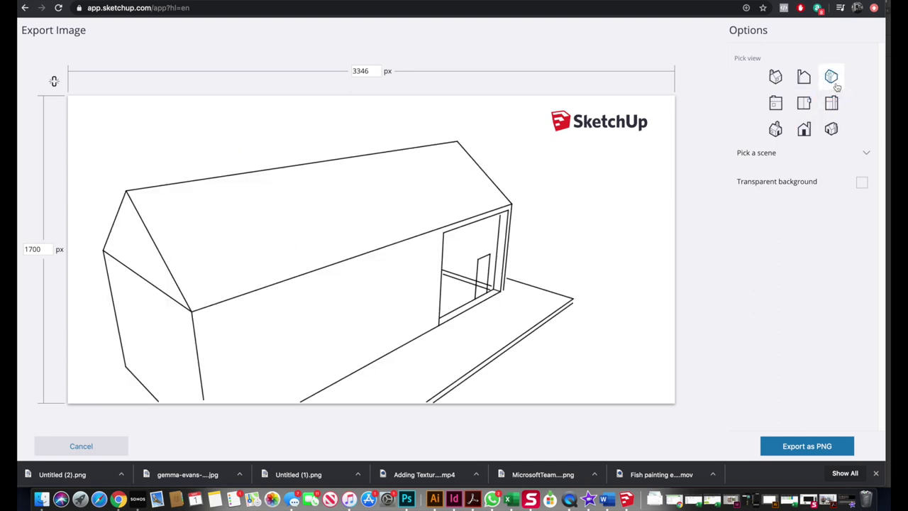
Frame the house from the preset back view with a slight orbit and export it as a PNG.
{"action": "left_click", "coordinate": [804, 76]}
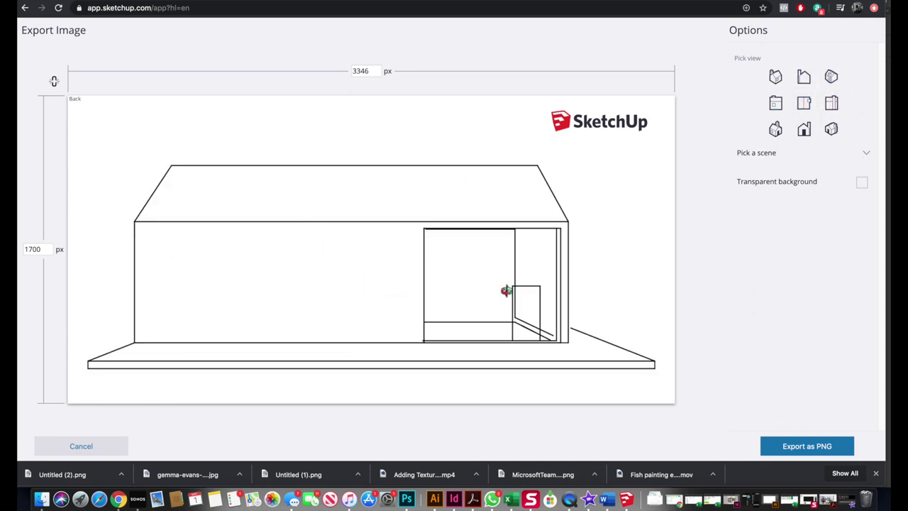
{"action": "mouse_move", "coordinate": [396, 268]}
{"action": "left_mouse_down"}
{"action": "mouse_move", "coordinate": [387, 269]}
{"action": "mouse_move", "coordinate": [397, 269]}
{"action": "left_mouse_up"}
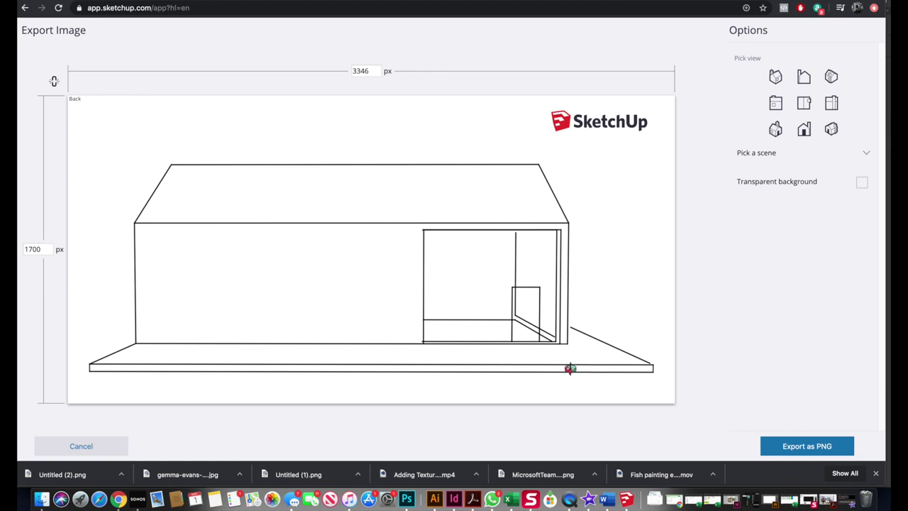
{"action": "left_click", "coordinate": [463, 207]}
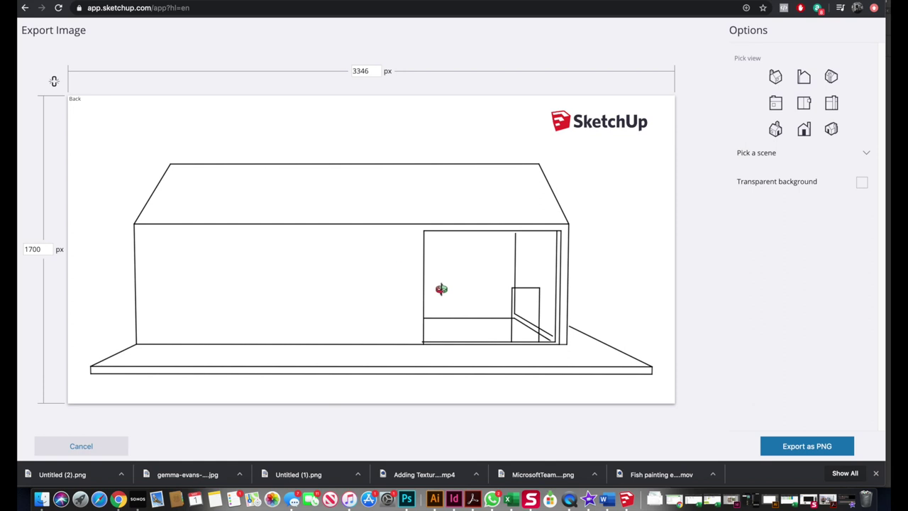
{"action": "left_click", "coordinate": [799, 454]}
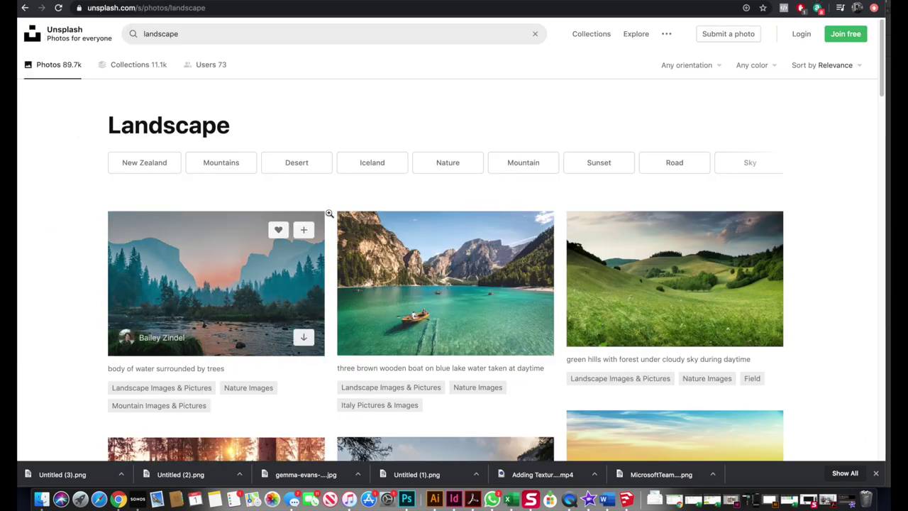
Switch to Unsplash and browse the landscape photo results for a suitable background scene.
{"action": "scroll", "coordinate": [326, 217], "scroll_direction": "down", "scroll_amount": 5}
{"action": "scroll", "coordinate": [322, 220], "scroll_direction": "up", "scroll_amount": 4}
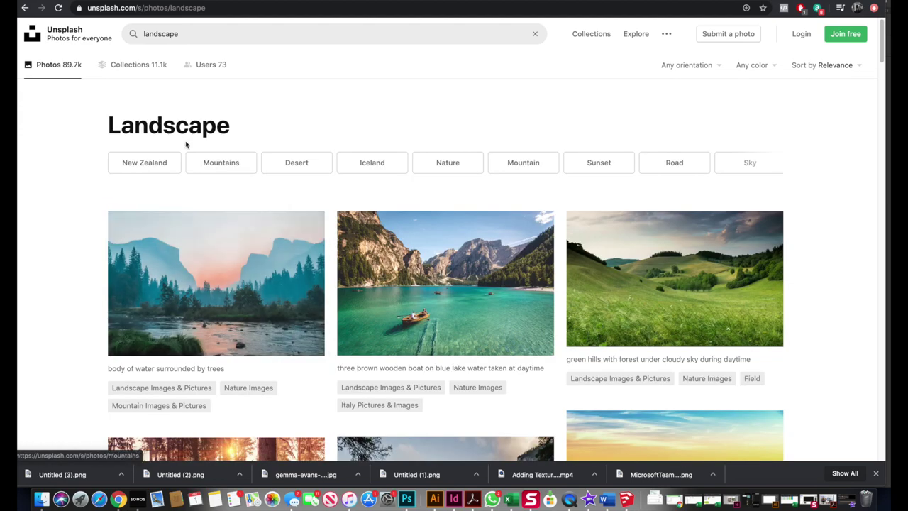
{"action": "scroll", "coordinate": [199, 197], "scroll_direction": "down", "scroll_amount": 7}
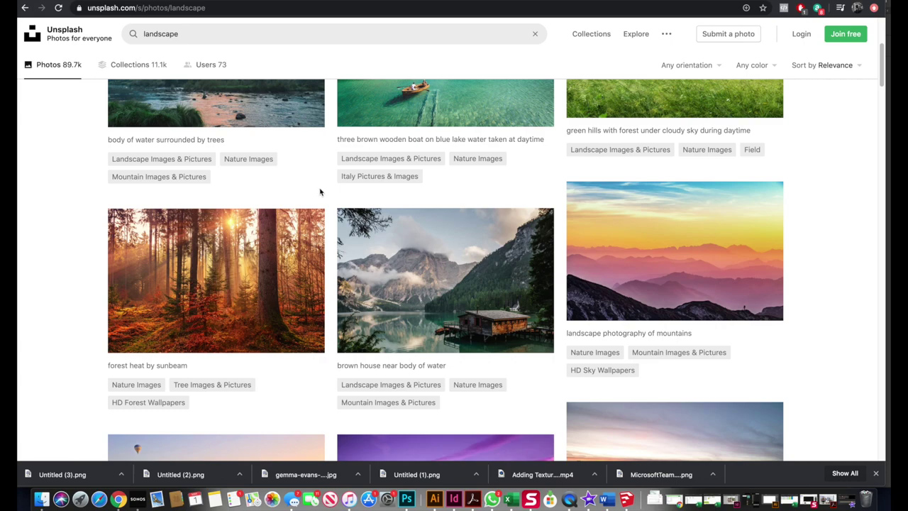
{"action": "scroll", "coordinate": [316, 188], "scroll_direction": "down", "scroll_amount": 12}
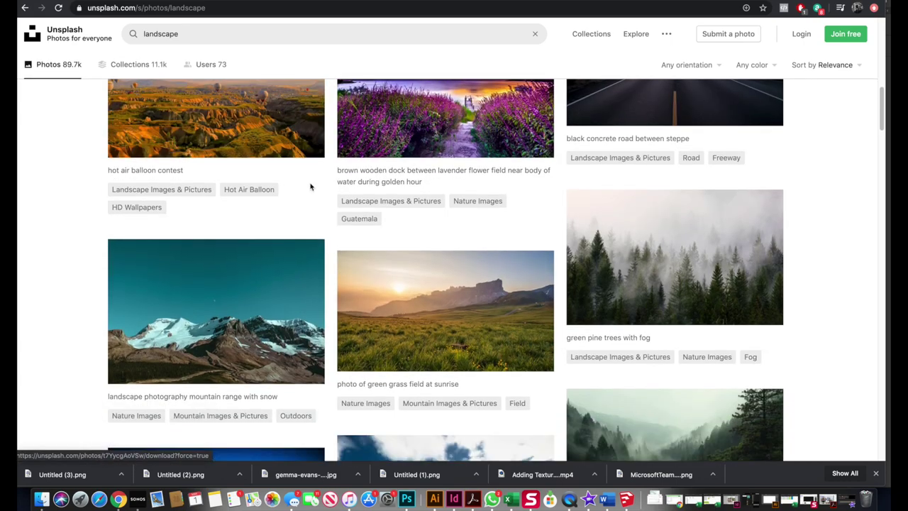
{"action": "scroll", "coordinate": [310, 186], "scroll_direction": "down", "scroll_amount": 14}
{"action": "scroll", "coordinate": [219, 190], "scroll_direction": "up", "scroll_amount": 15}
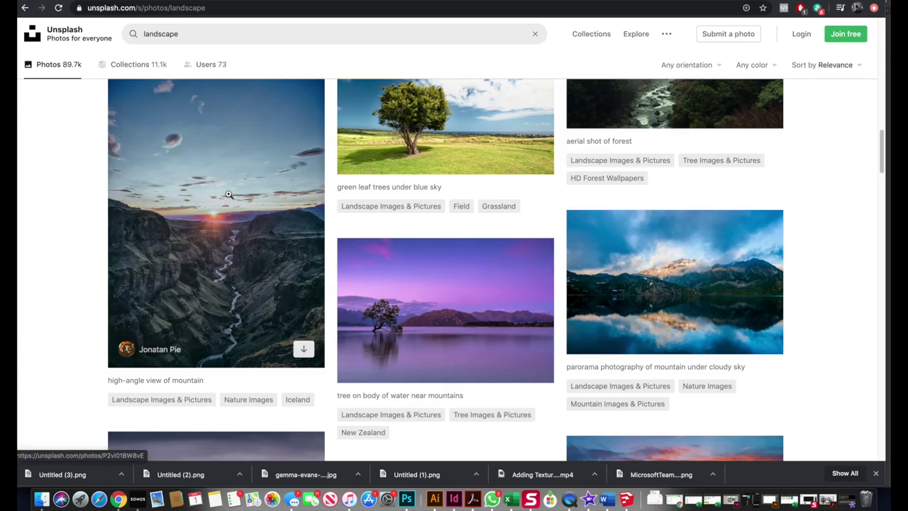
{"action": "scroll", "coordinate": [231, 196], "scroll_direction": "up", "scroll_amount": 10}
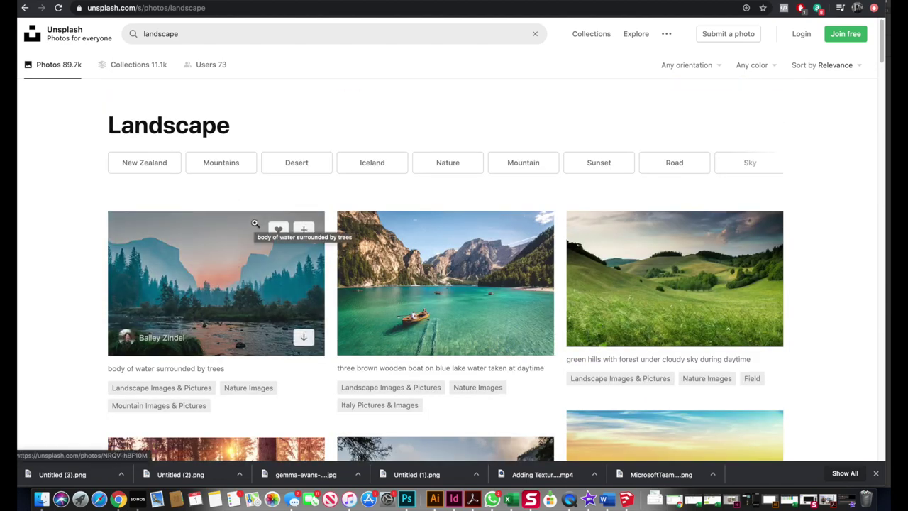
{"action": "scroll", "coordinate": [253, 218], "scroll_direction": "down", "scroll_amount": 15}
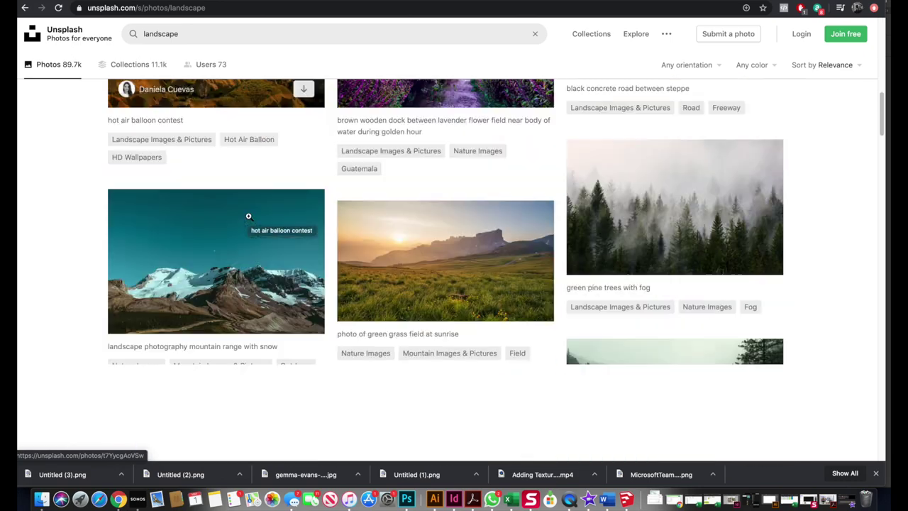
{"action": "scroll", "coordinate": [248, 216], "scroll_direction": "down", "scroll_amount": 20}
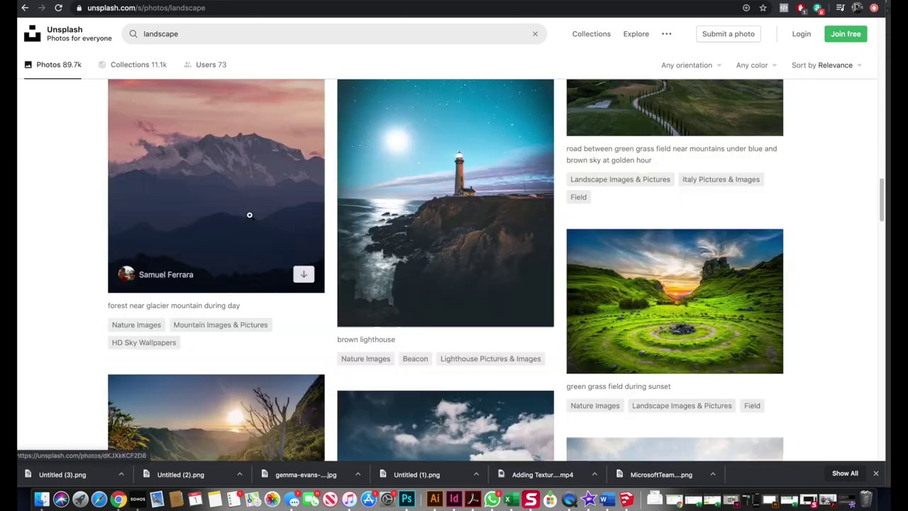
{"action": "scroll", "coordinate": [248, 215], "scroll_direction": "down", "scroll_amount": 20}
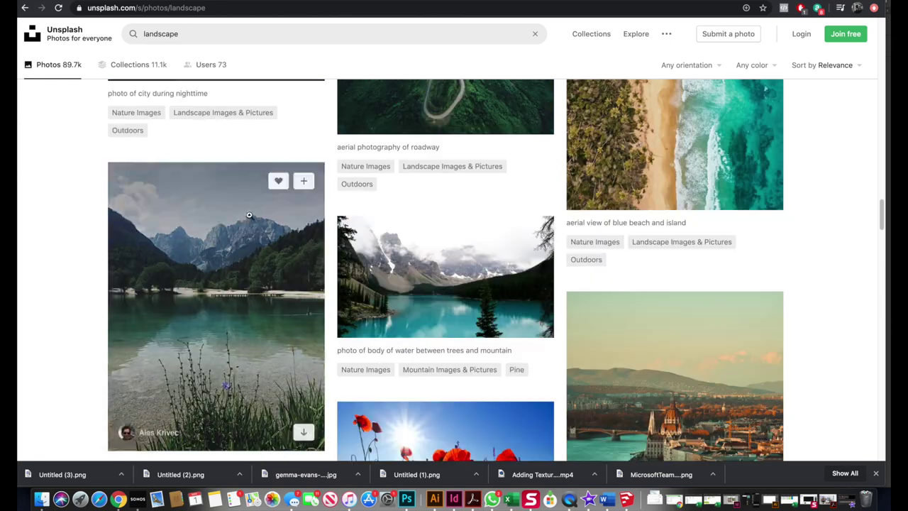
{"action": "scroll", "coordinate": [244, 214], "scroll_direction": "down", "scroll_amount": 3}
{"action": "scroll", "coordinate": [419, 226], "scroll_direction": "up", "scroll_amount": 1}
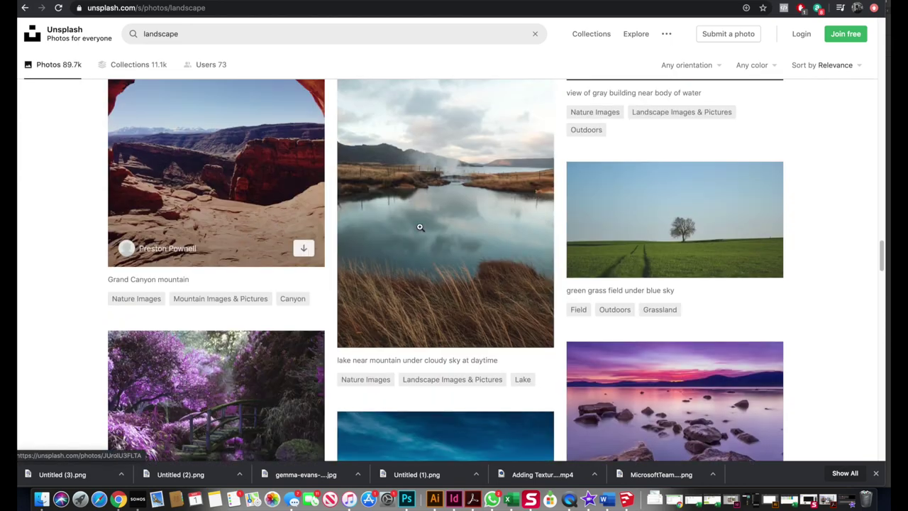
{"action": "scroll", "coordinate": [457, 204], "scroll_direction": "down", "scroll_amount": 15}
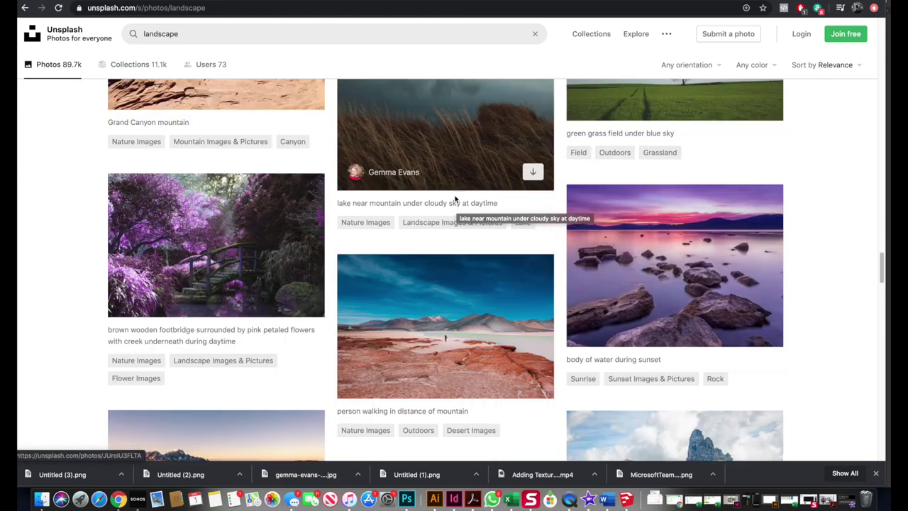
{"action": "scroll", "coordinate": [433, 241], "scroll_direction": "down", "scroll_amount": 2}
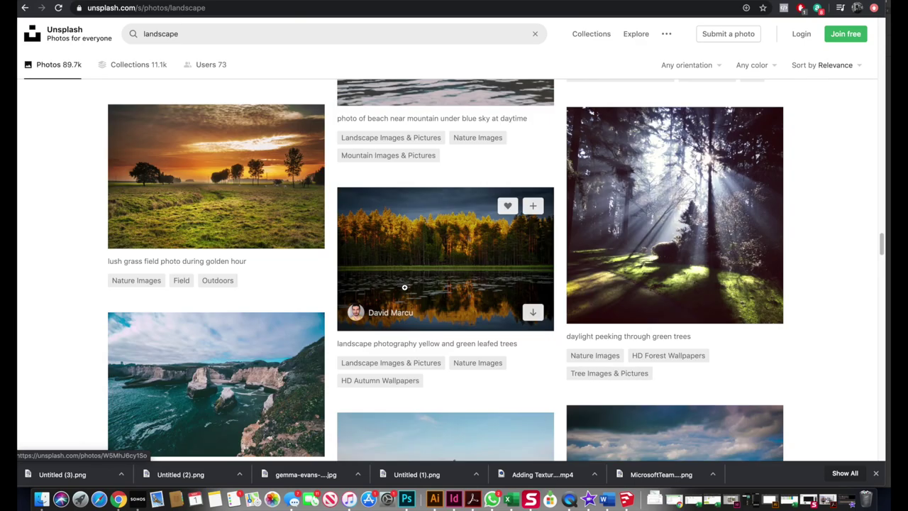
{"action": "scroll", "coordinate": [440, 237], "scroll_direction": "down", "scroll_amount": 4}
{"action": "scroll", "coordinate": [441, 237], "scroll_direction": "down", "scroll_amount": 15}
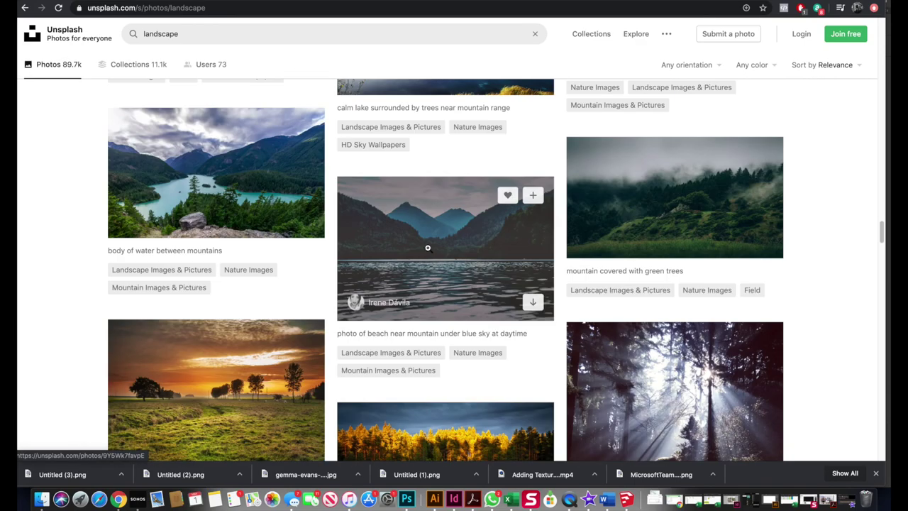
{"action": "scroll", "coordinate": [435, 251], "scroll_direction": "down", "scroll_amount": 20}
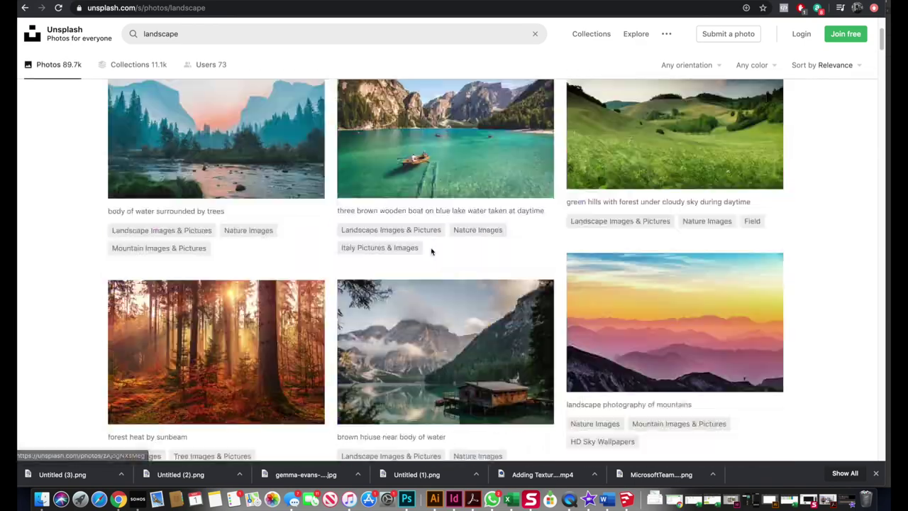
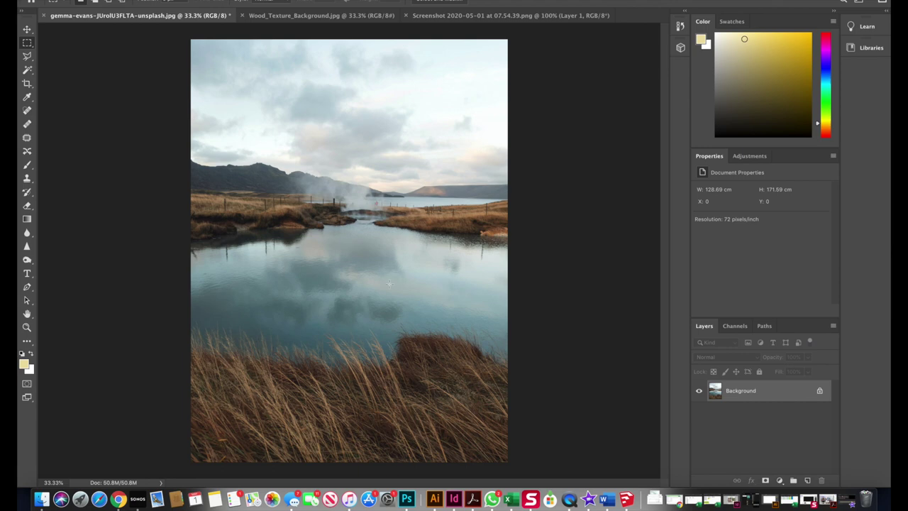
Switch to Photoshop and review the two open wood plank textures and the lake landscape photo.
{"action": "left_click", "coordinate": [346, 15]}
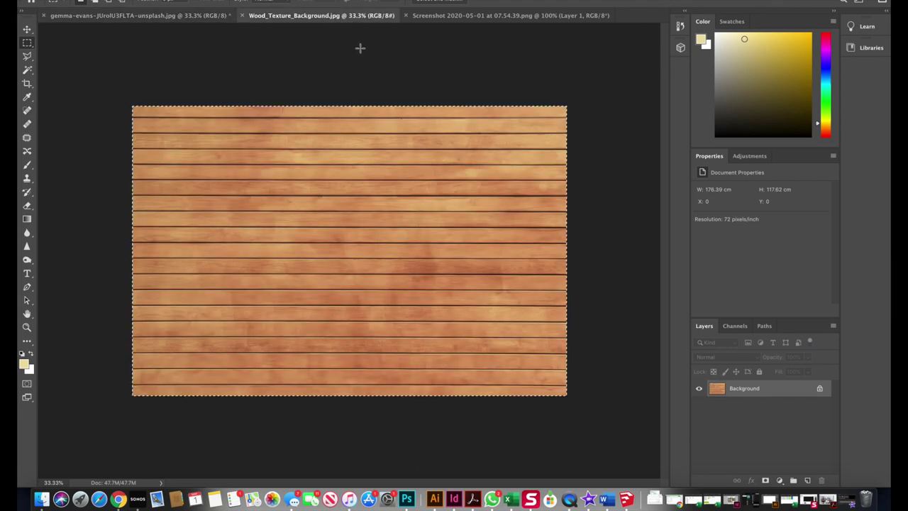
{"action": "left_click", "coordinate": [472, 15]}
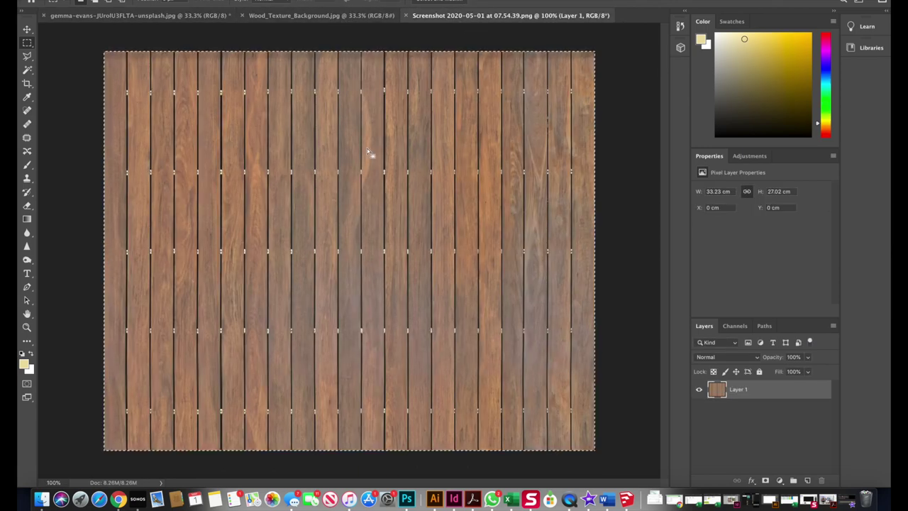
{"action": "left_click", "coordinate": [347, 15]}
{"action": "left_click", "coordinate": [484, 19]}
{"action": "left_click", "coordinate": [347, 16]}
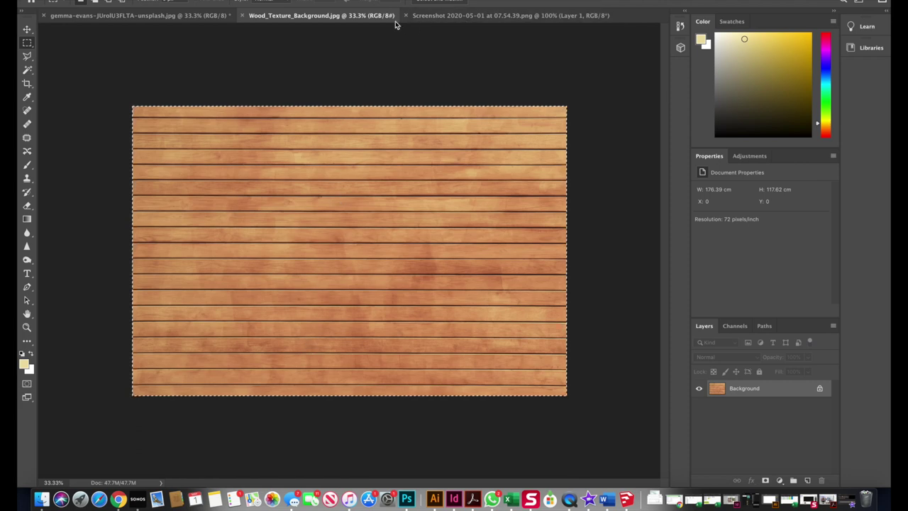
{"action": "left_click", "coordinate": [450, 16]}
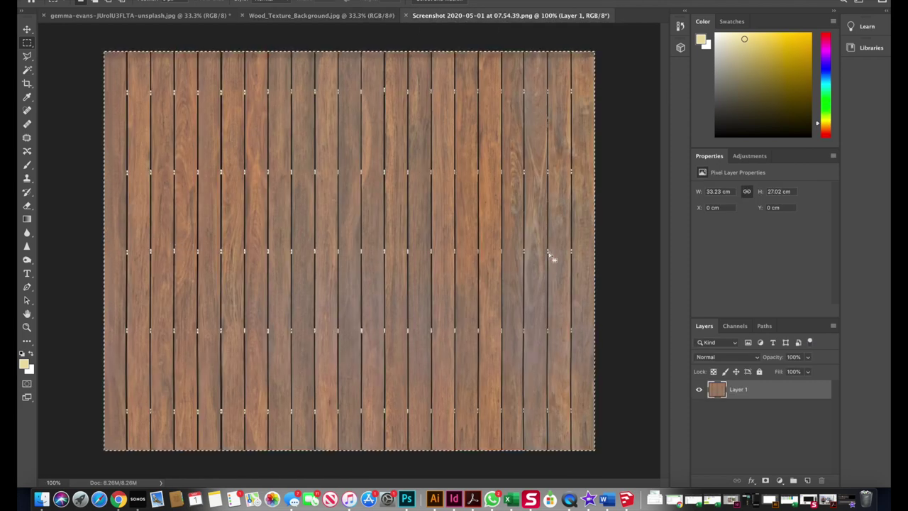
{"action": "left_click", "coordinate": [151, 15]}
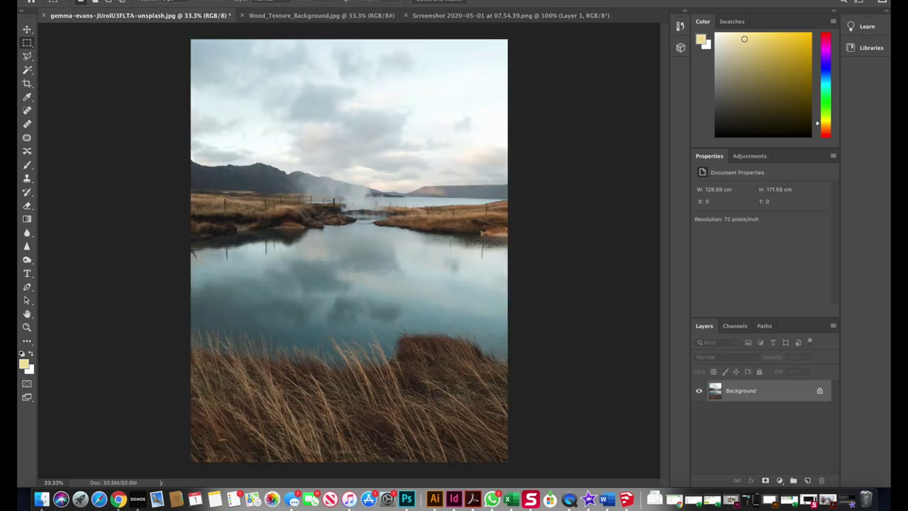
Open the exported house drawing Untitled (3).png from the Downloads folder.
{"action": "left_click", "coordinate": [119, 0]}
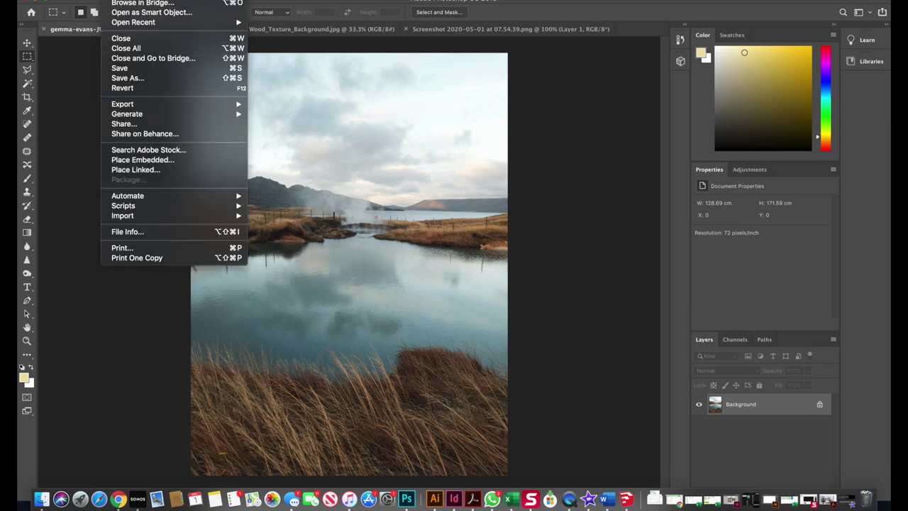
{"action": "left_click", "coordinate": [122, 0]}
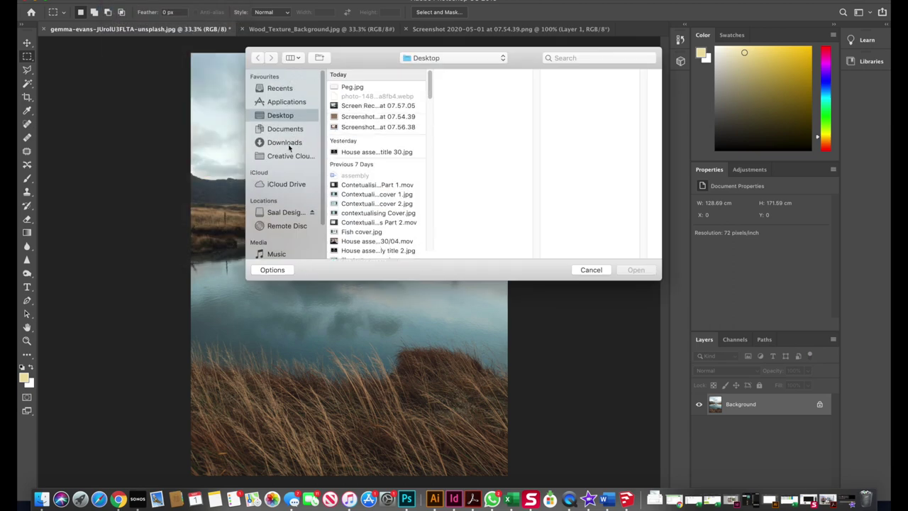
{"action": "left_click", "coordinate": [290, 144]}
{"action": "left_click", "coordinate": [369, 108]}
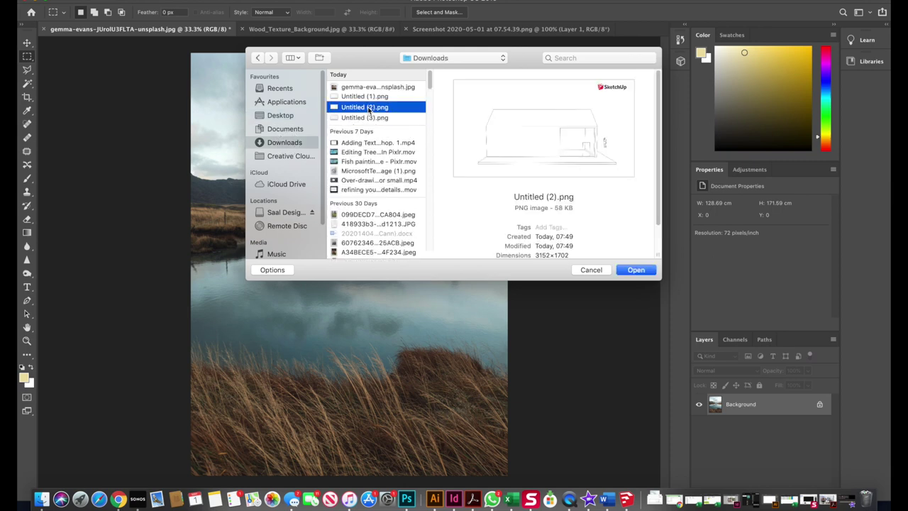
{"action": "left_click", "coordinate": [372, 119]}
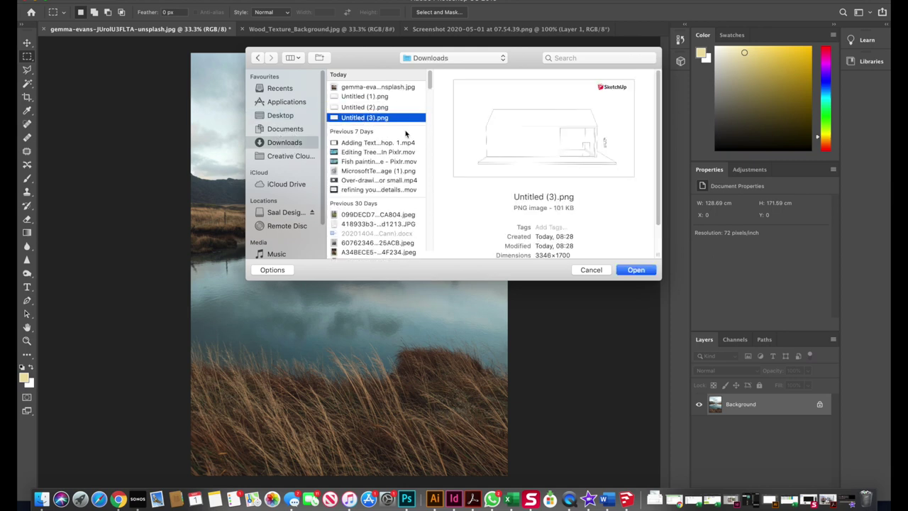
{"action": "left_click", "coordinate": [634, 272]}
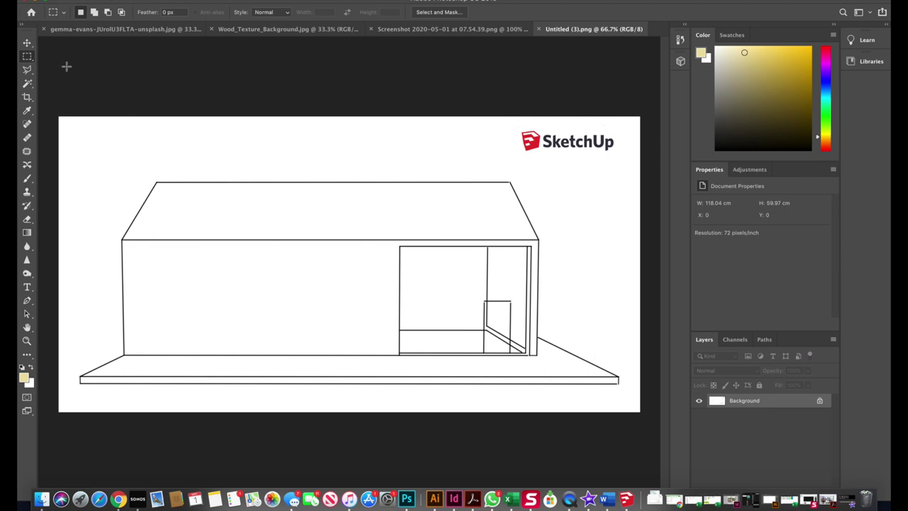
Crop the upper strip containing the SketchUp logo off the house drawing, keeping the full width.
{"action": "left_click", "coordinate": [27, 96]}
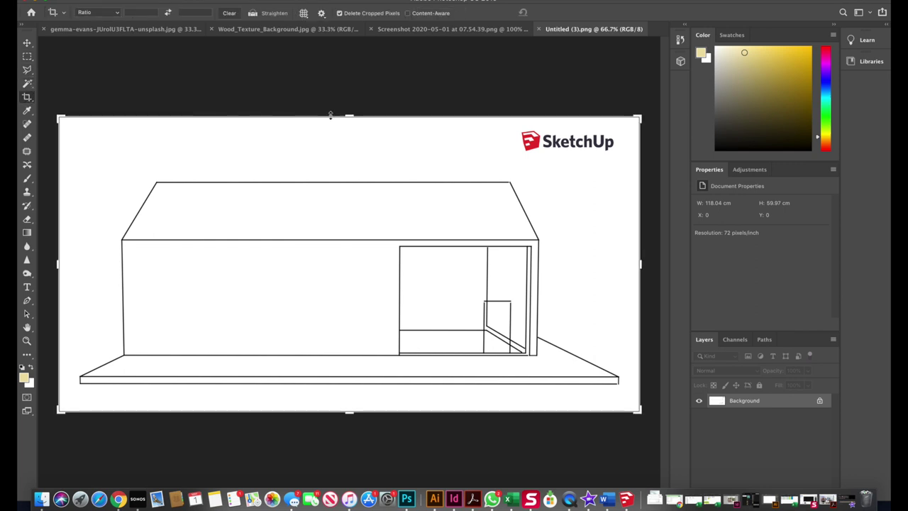
{"action": "left_click_drag", "start_coordinate": [347, 116], "coordinate": [347, 136]}
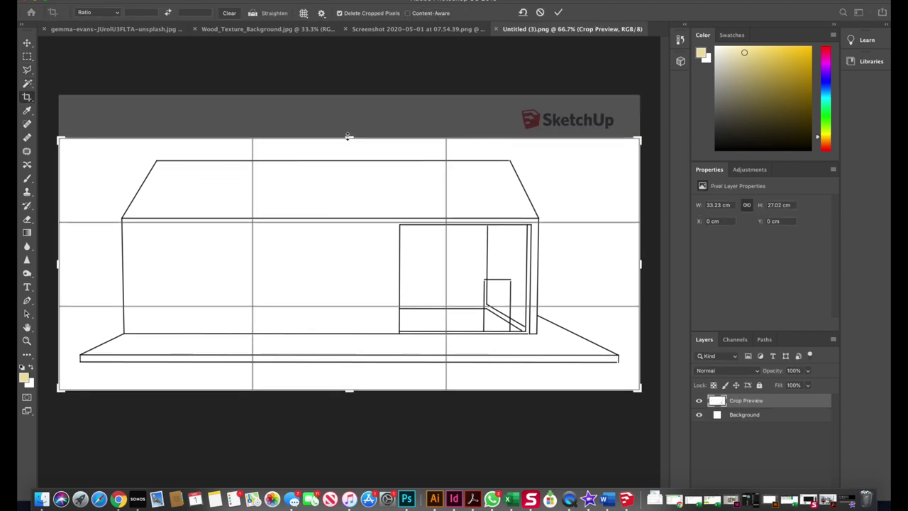
{"action": "left_click", "coordinate": [28, 57]}
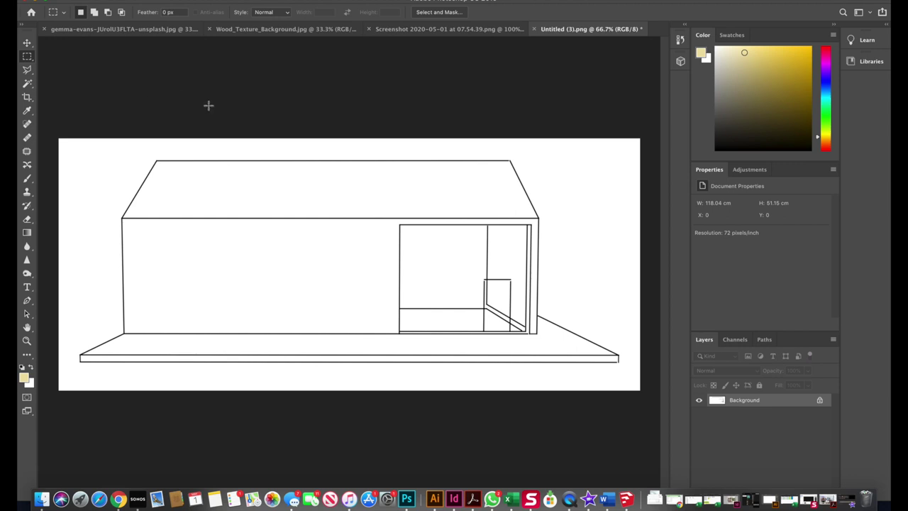
Undo the crop and paint out the SketchUp logo with the Spot Healing Brush, enlarging the brush to 92 px.
{"action": "key", "text": "super+z"}
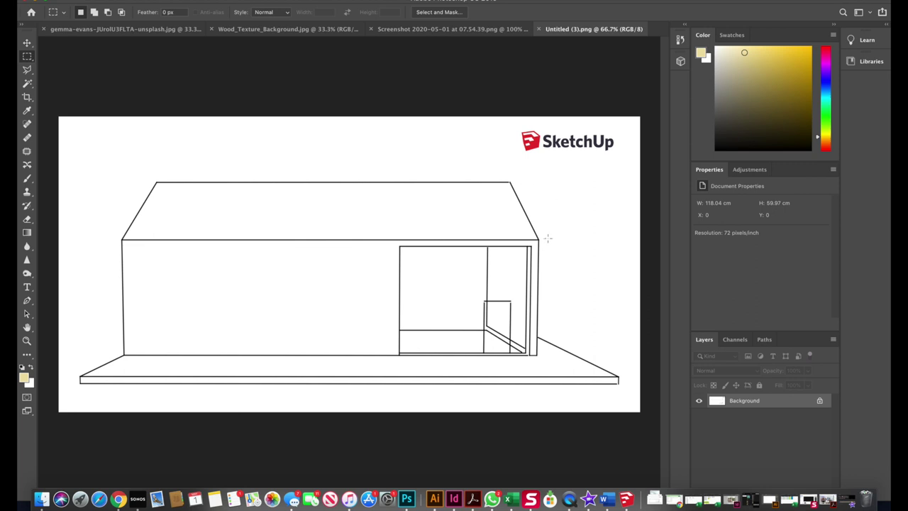
{"action": "left_click", "coordinate": [27, 124]}
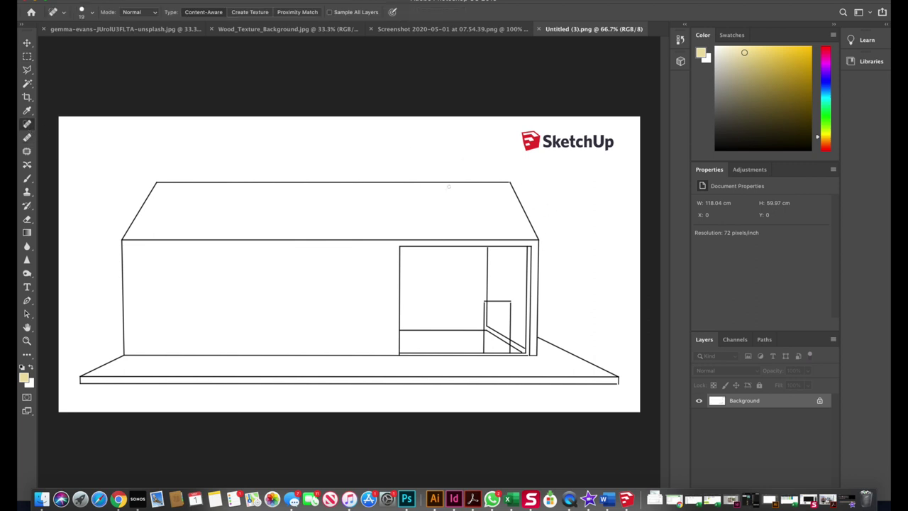
{"action": "right_click", "coordinate": [460, 158]}
{"action": "left_click_drag", "start_coordinate": [490, 178], "coordinate": [514, 177]}
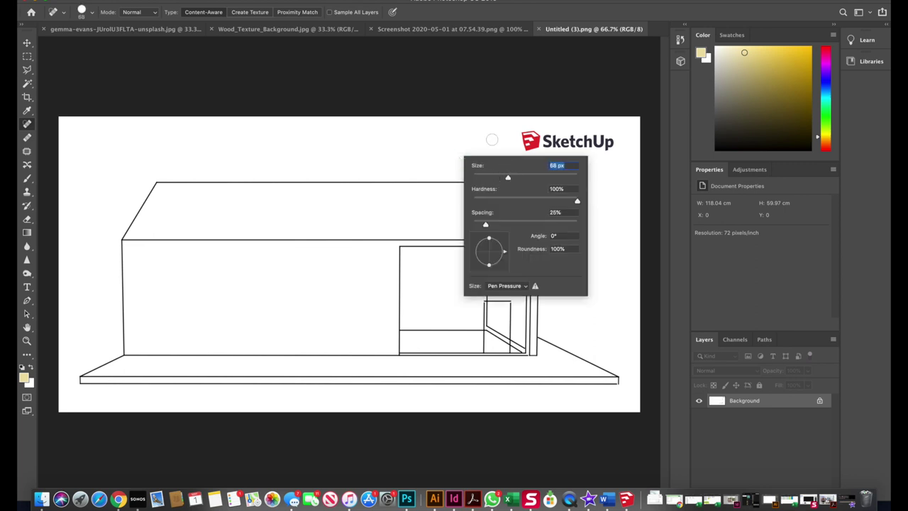
{"action": "left_click", "coordinate": [92, 13]}
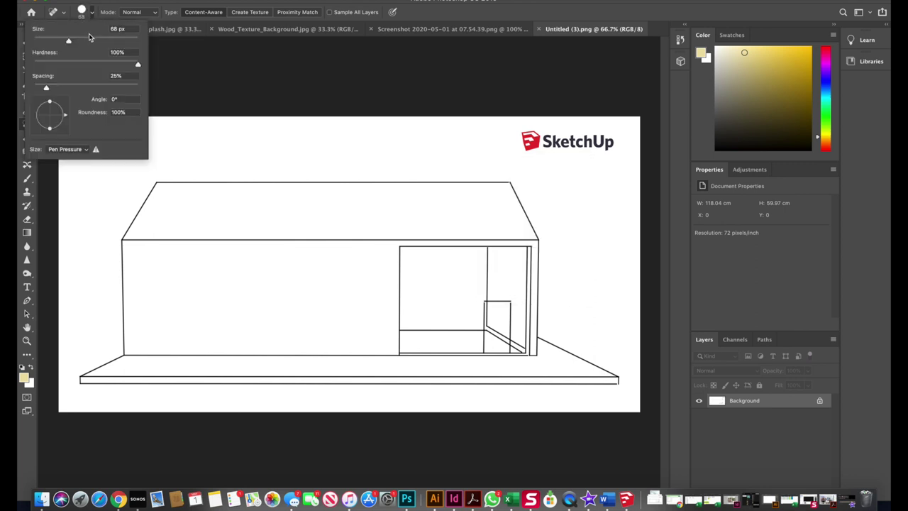
{"action": "left_click", "coordinate": [442, 163]}
{"action": "mouse_move", "coordinate": [529, 131]}
{"action": "left_mouse_down"}
{"action": "mouse_move", "coordinate": [524, 139]}
{"action": "mouse_move", "coordinate": [536, 145]}
{"action": "mouse_move", "coordinate": [519, 147]}
{"action": "left_mouse_up"}
{"action": "right_click", "coordinate": [516, 146]}
{"action": "left_click_drag", "start_coordinate": [560, 179], "coordinate": [580, 179]}
{"action": "mouse_move", "coordinate": [526, 144]}
{"action": "left_mouse_down"}
{"action": "mouse_move", "coordinate": [607, 146]}
{"action": "mouse_move", "coordinate": [545, 139]}
{"action": "mouse_move", "coordinate": [607, 138]}
{"action": "mouse_move", "coordinate": [515, 138]}
{"action": "mouse_move", "coordinate": [541, 155]}
{"action": "left_mouse_up"}
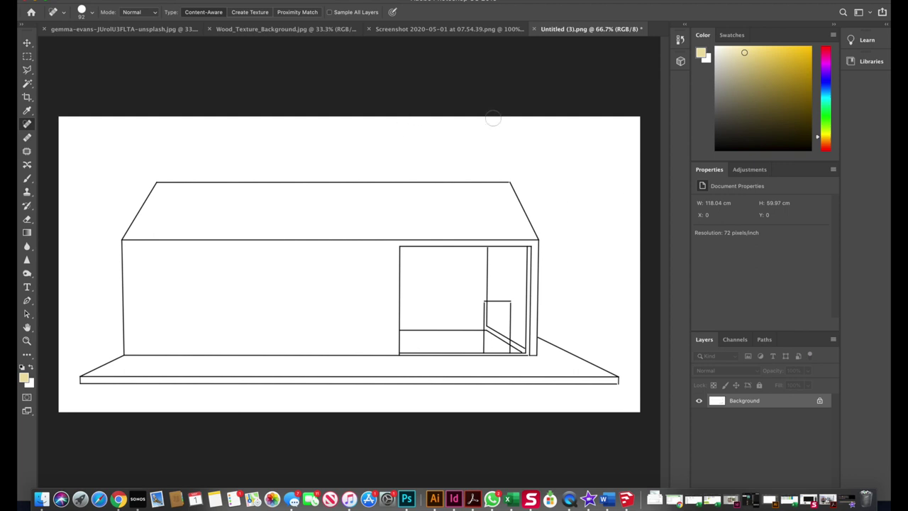
{"action": "left_click", "coordinate": [27, 56]}
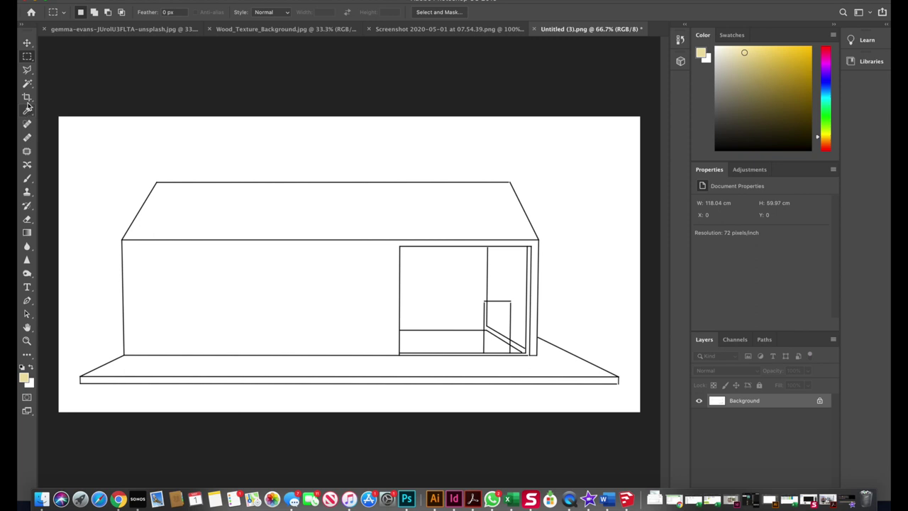
{"action": "key", "text": "w"}
{"action": "left_click", "coordinate": [106, 163]}
{"action": "left_click", "coordinate": [106, 163]}
Start a Polygonal Lasso outline at the roof's left eave corner and run it up to the left end of the ridge.
{"action": "left_click", "coordinate": [27, 71]}
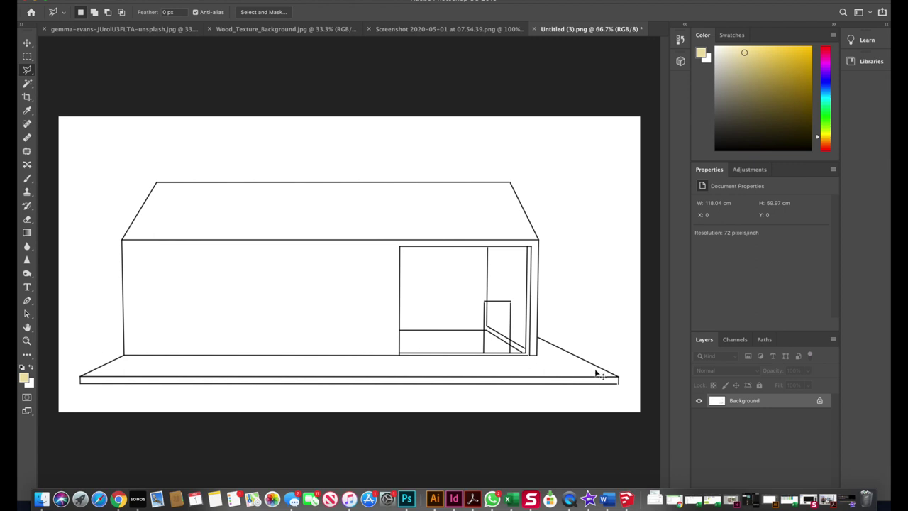
{"action": "key", "text": "super+plus"}
{"action": "key", "text": "super+plus"}
{"action": "scroll", "coordinate": [266, 205], "scroll_direction": "left", "scroll_amount": 5}
{"action": "scroll", "coordinate": [290, 177], "scroll_direction": "up", "scroll_amount": 3}
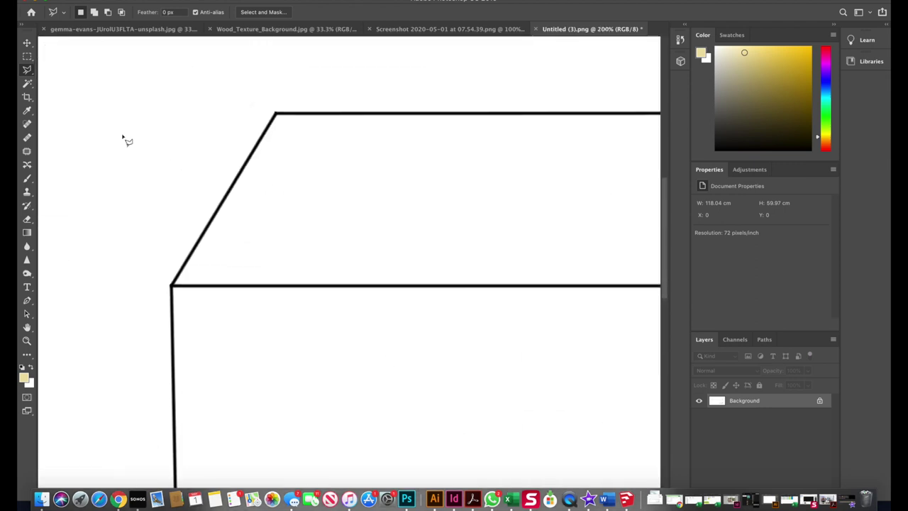
{"action": "right_click", "coordinate": [27, 71]}
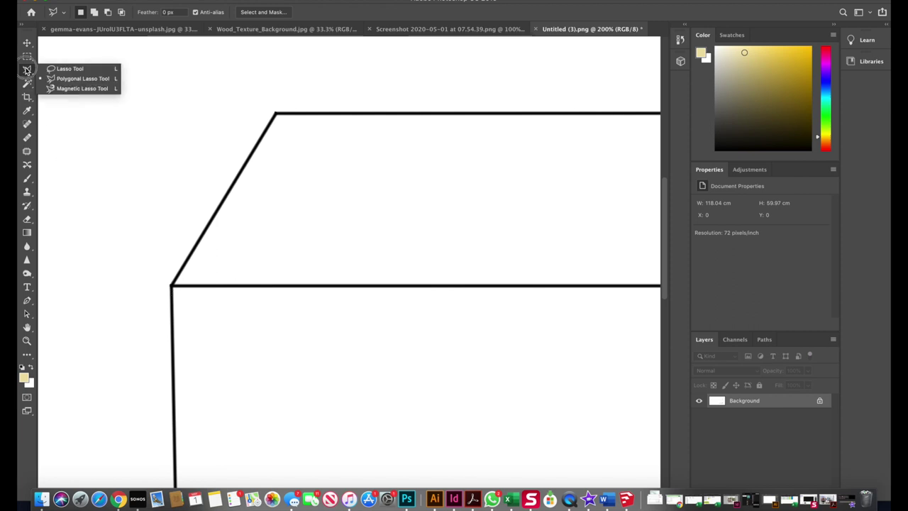
{"action": "left_click", "coordinate": [81, 79]}
{"action": "left_click", "coordinate": [171, 286]}
{"action": "left_click", "coordinate": [277, 112]}
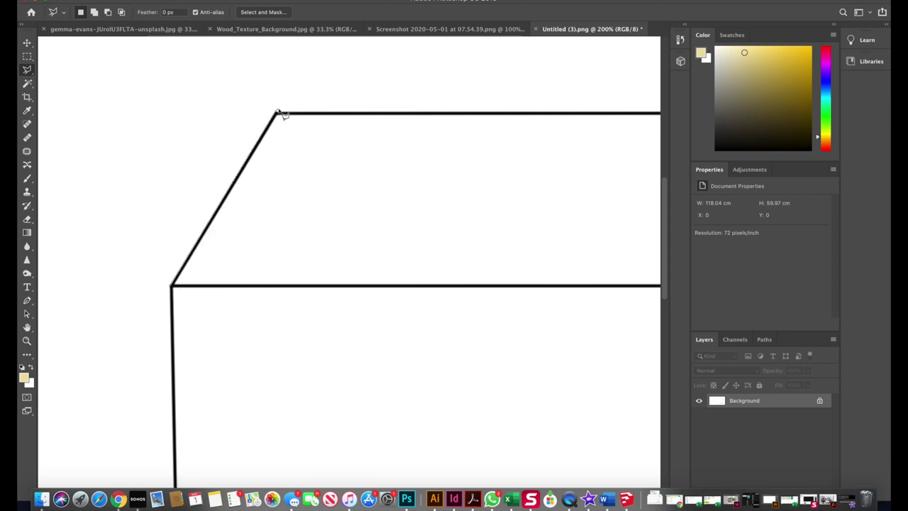
Extend the lasso outline along the ridge to its right end, re-placing the corner point precisely.
{"action": "key", "text": "super+minus"}
{"action": "key", "text": "super+minus"}
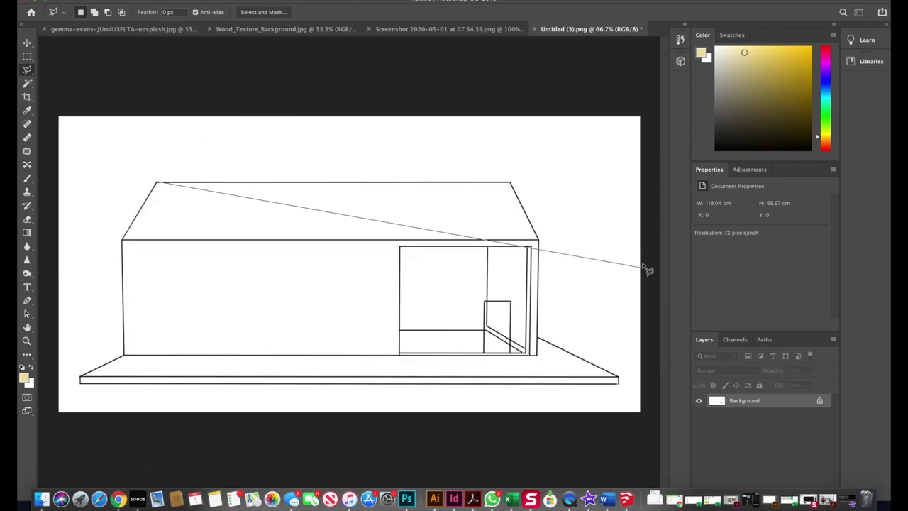
{"action": "left_click", "coordinate": [512, 183]}
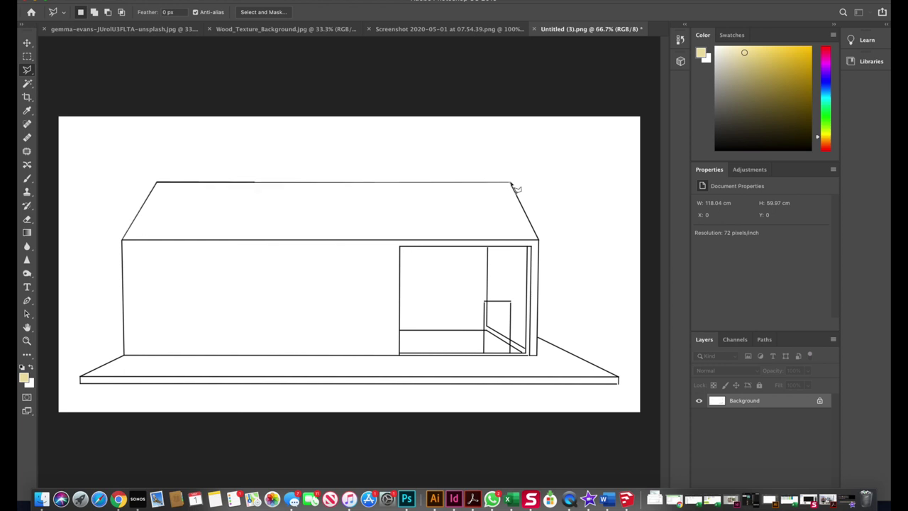
{"action": "left_click", "coordinate": [511, 183]}
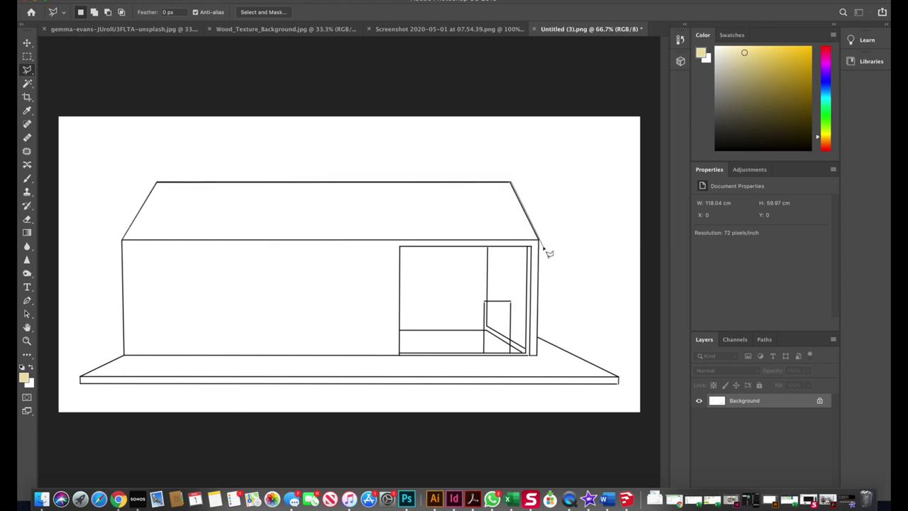
{"action": "key", "text": "BackSpace"}
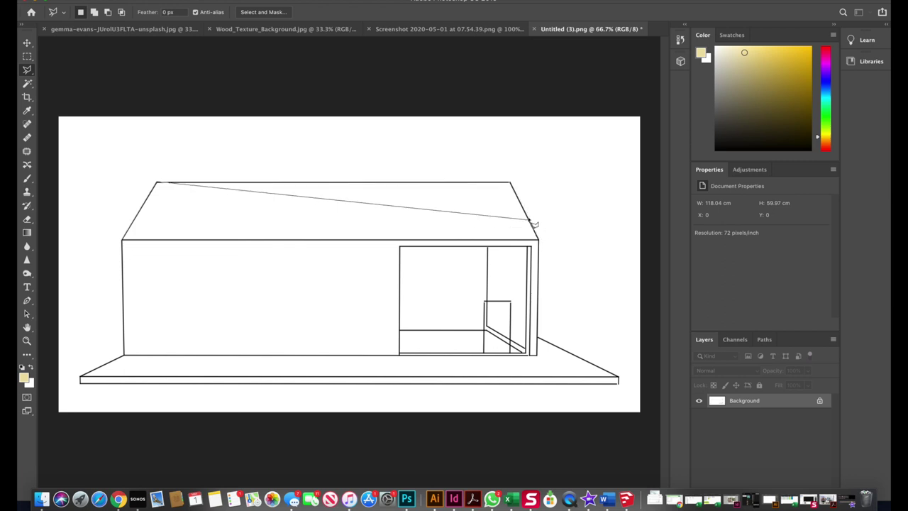
{"action": "left_click", "coordinate": [511, 183]}
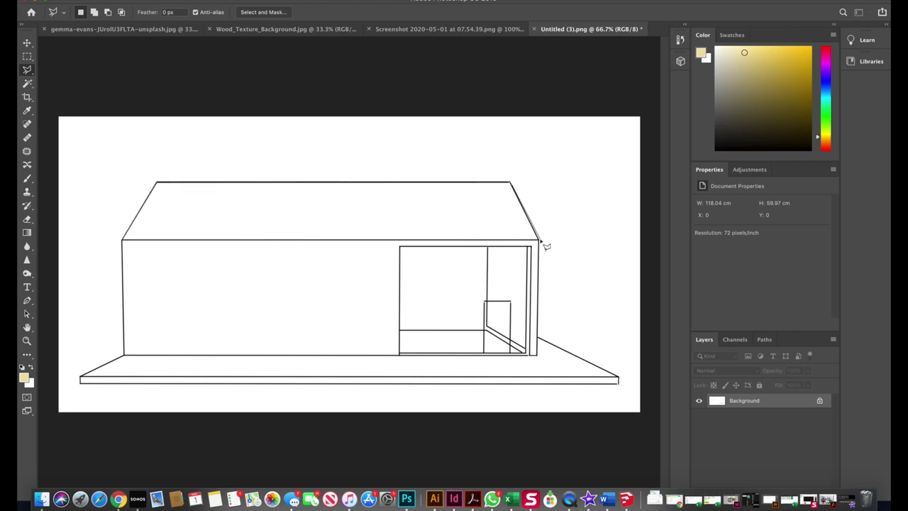
Trace the lasso down the right roof slope and wall, around the deck and up the left wall to close the house selection.
{"action": "left_click", "coordinate": [539, 241]}
{"action": "left_click", "coordinate": [538, 338]}
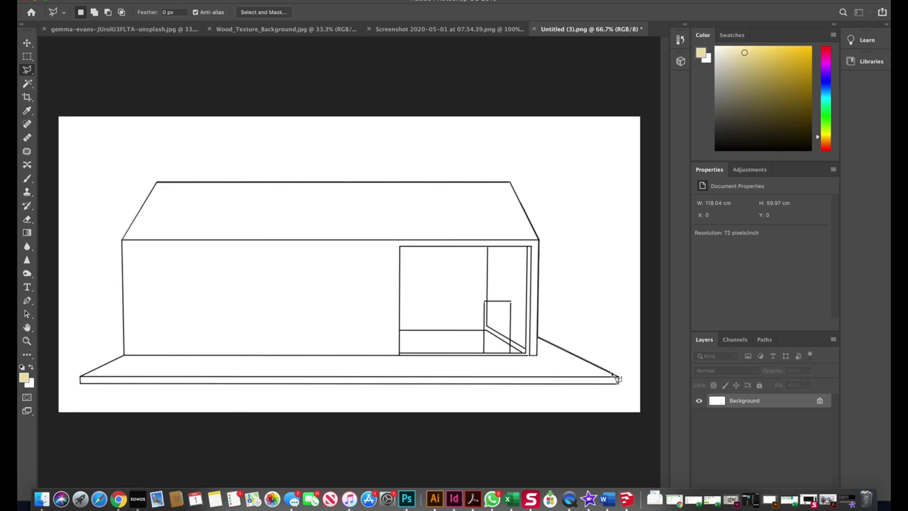
{"action": "left_click", "coordinate": [621, 379]}
{"action": "left_click", "coordinate": [618, 383]}
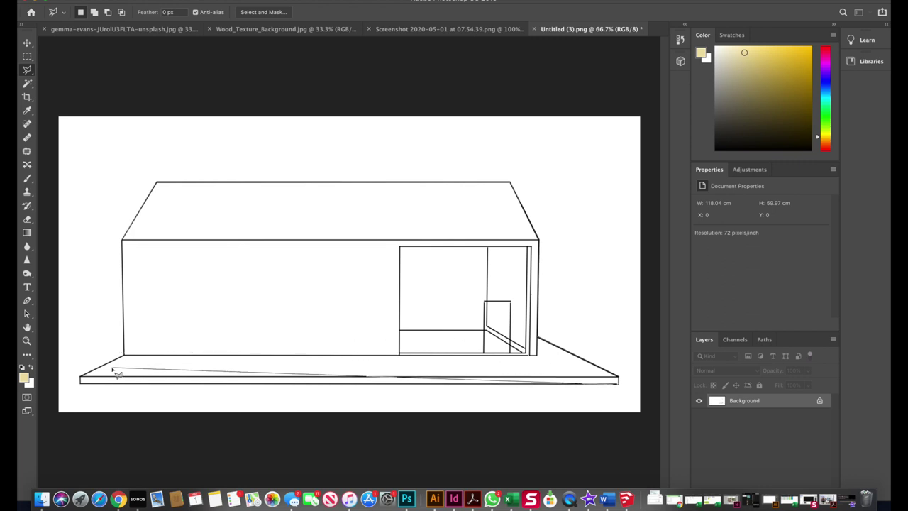
{"action": "left_click", "coordinate": [80, 382]}
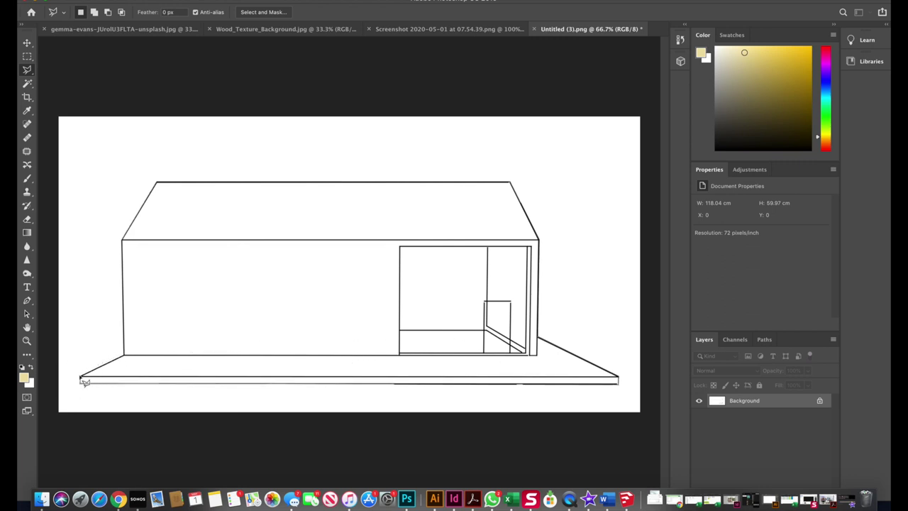
{"action": "left_click", "coordinate": [126, 356]}
{"action": "left_click", "coordinate": [127, 246]}
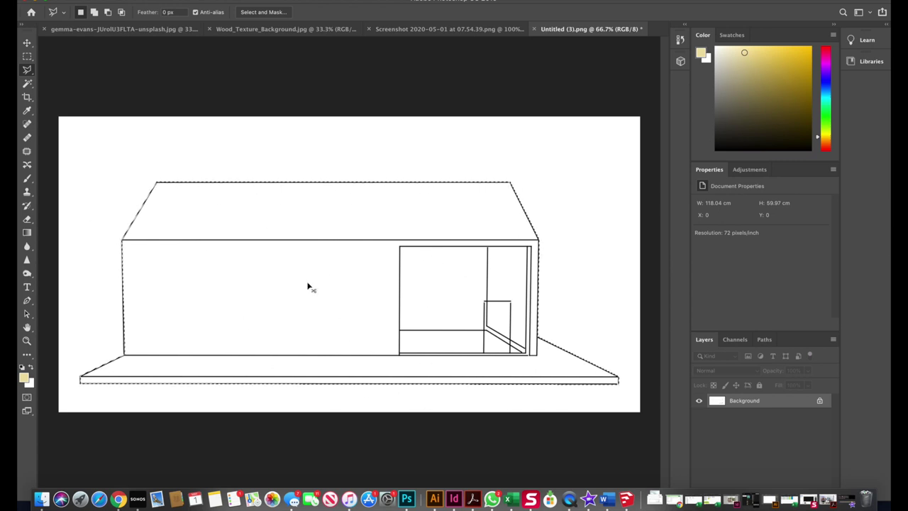
Copy the selected house drawing into the lake landscape photo and move it up to the far shoreline.
{"action": "left_click", "coordinate": [128, 30]}
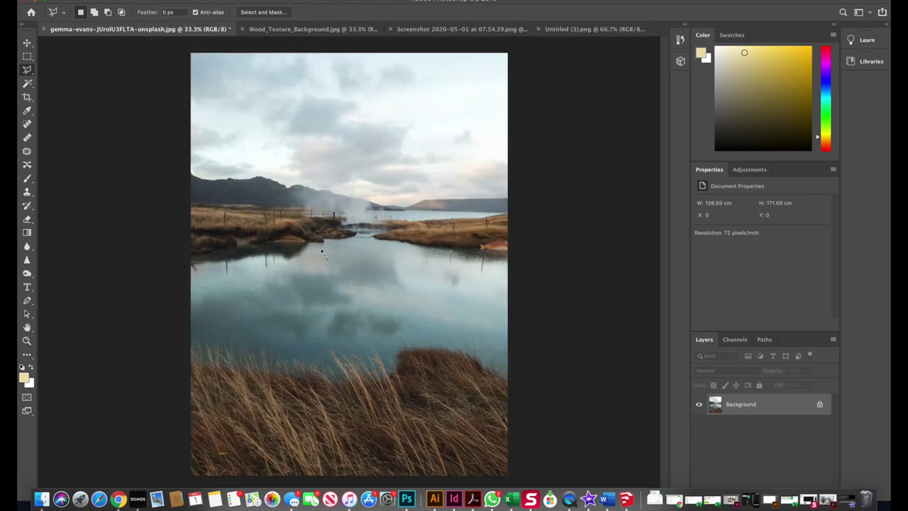
{"action": "key", "text": "super+v"}
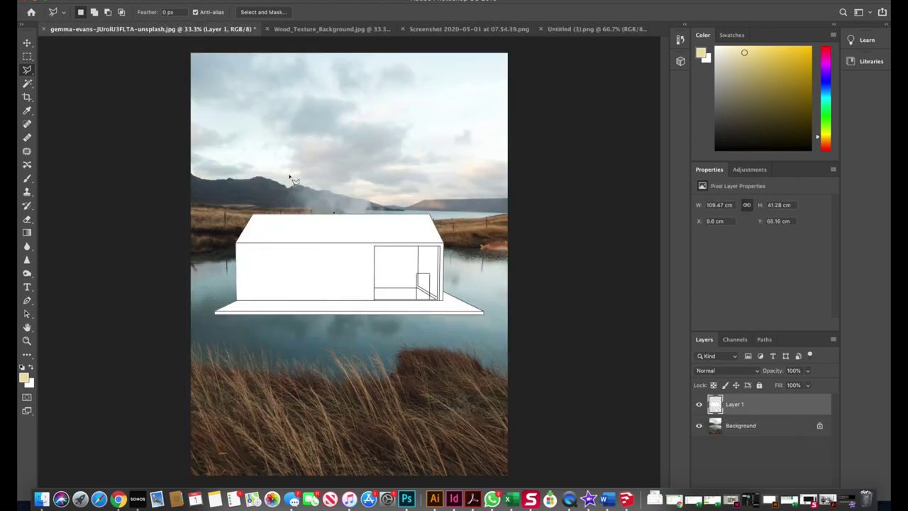
{"action": "left_click", "coordinate": [27, 43]}
{"action": "left_click_drag", "start_coordinate": [296, 254], "coordinate": [277, 206]}
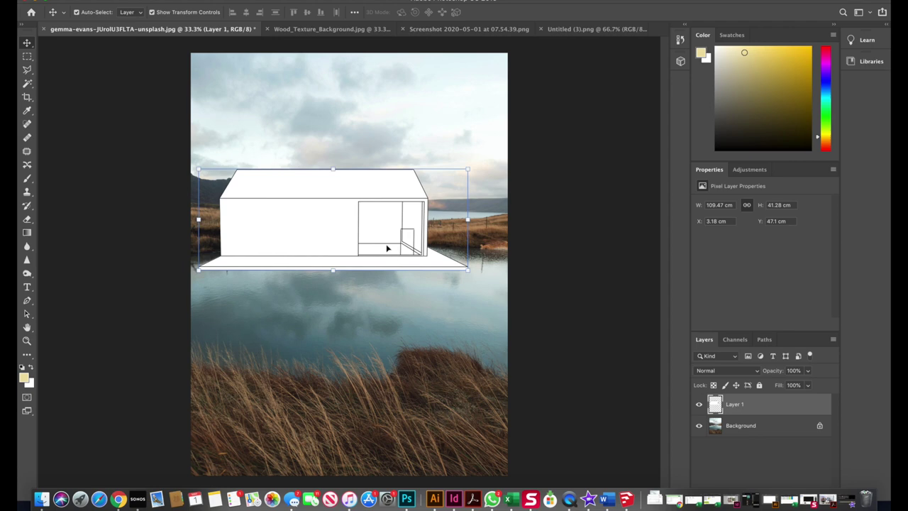
{"action": "left_click_drag", "start_coordinate": [388, 245], "coordinate": [430, 239]}
Scale the house down to about 94.3 by 36.9 cm and set it on the water's far edge, then apply the transform.
{"action": "left_click_drag", "start_coordinate": [469, 166], "coordinate": [430, 179]}
{"action": "mouse_move", "coordinate": [339, 238]}
{"action": "left_mouse_down"}
{"action": "mouse_move", "coordinate": [412, 183]}
{"action": "mouse_move", "coordinate": [409, 233]}
{"action": "mouse_move", "coordinate": [456, 121]}
{"action": "mouse_move", "coordinate": [268, 155]}
{"action": "mouse_move", "coordinate": [402, 274]}
{"action": "mouse_move", "coordinate": [328, 211]}
{"action": "mouse_move", "coordinate": [373, 206]}
{"action": "mouse_move", "coordinate": [350, 228]}
{"action": "left_mouse_up"}
{"action": "key", "text": "super+equal"}
{"action": "key", "text": "super+equal"}
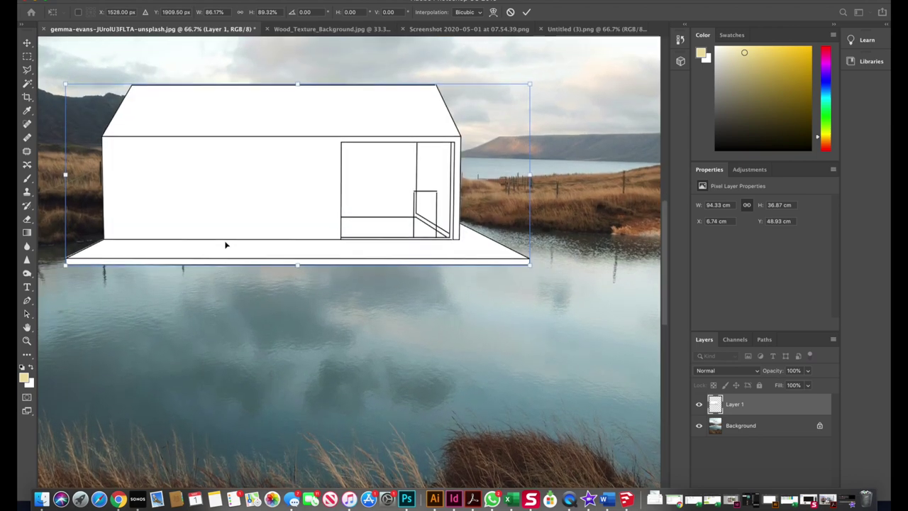
{"action": "scroll", "coordinate": [227, 245], "scroll_direction": "up", "scroll_amount": 5}
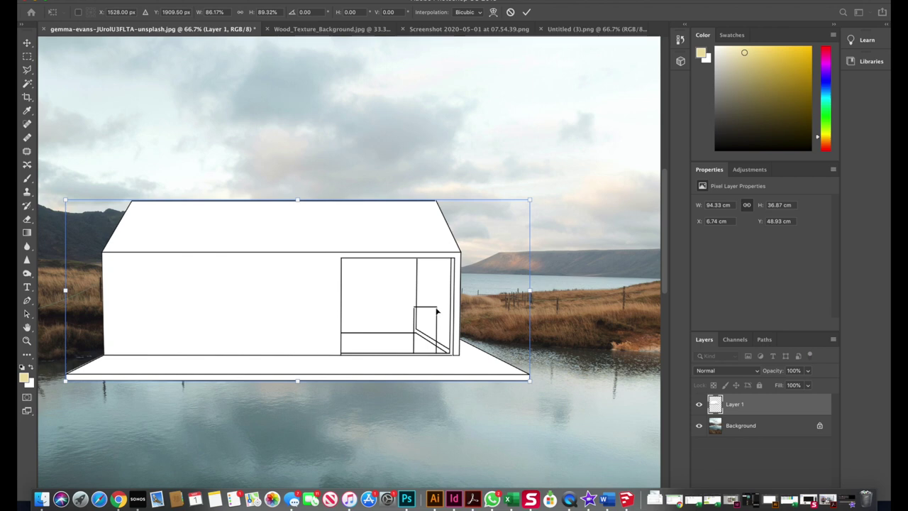
{"action": "scroll", "coordinate": [345, 314], "scroll_direction": "up", "scroll_amount": 1}
{"action": "scroll", "coordinate": [357, 297], "scroll_direction": "down", "scroll_amount": 5}
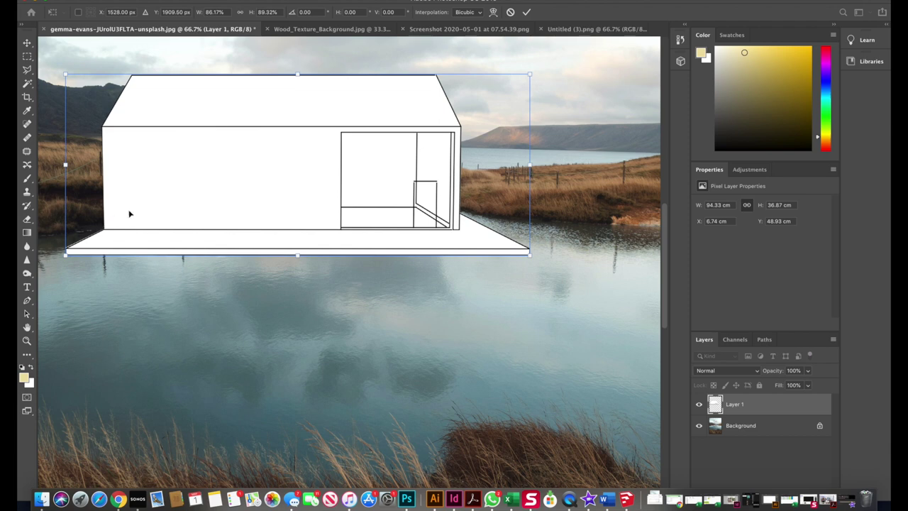
{"action": "left_click_drag", "start_coordinate": [257, 251], "coordinate": [256, 247]}
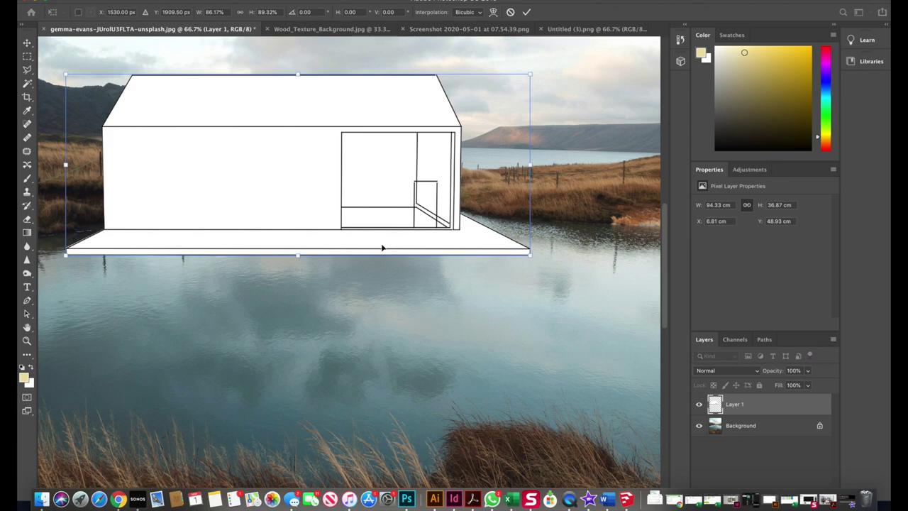
{"action": "key", "text": "super+minus"}
{"action": "key", "text": "super+minus"}
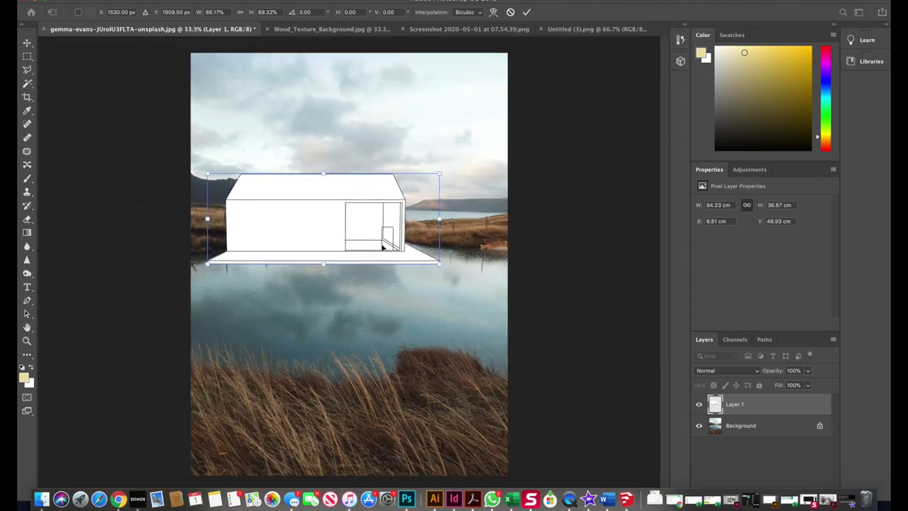
{"action": "left_click", "coordinate": [27, 43]}
{"action": "left_click", "coordinate": [97, 89]}
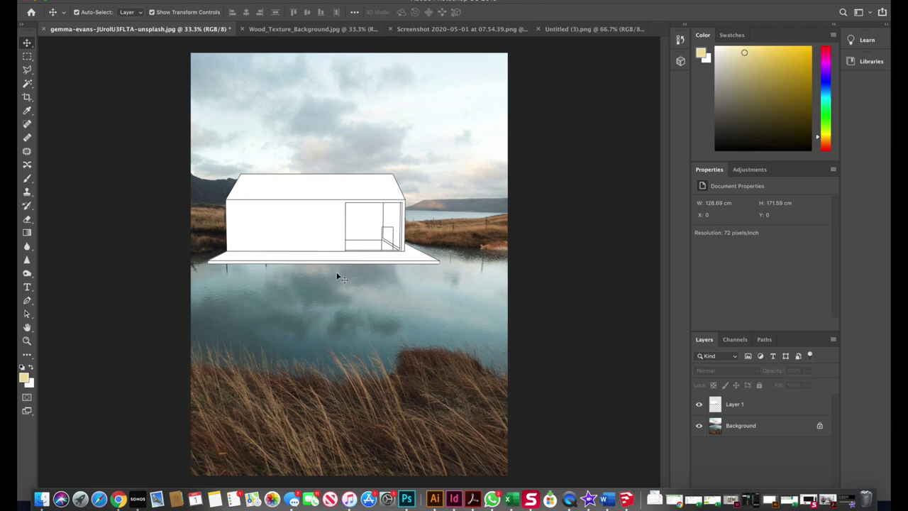
Copy the entire Wood_Texture_Background.jpg image into the lake landscape document as a new layer.
{"action": "left_click", "coordinate": [337, 30]}
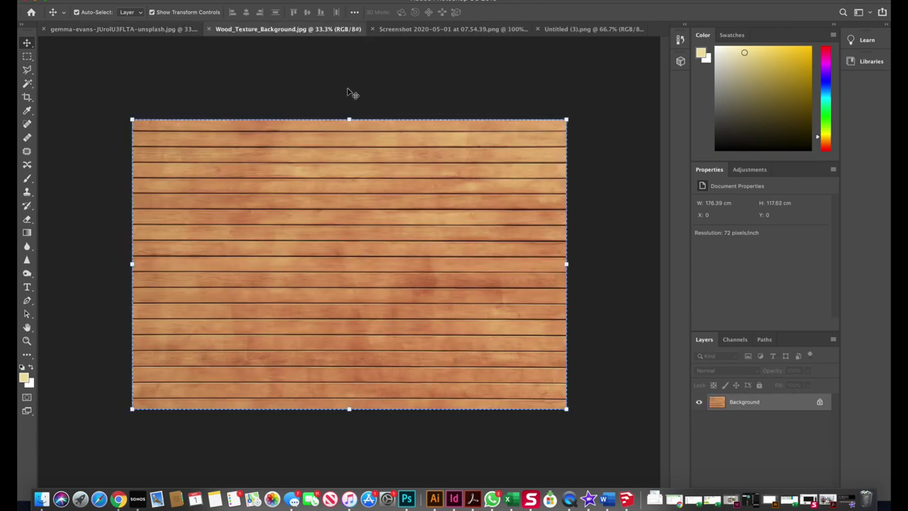
{"action": "left_click", "coordinate": [26, 56]}
{"action": "left_click_drag", "start_coordinate": [76, 76], "coordinate": [612, 455]}
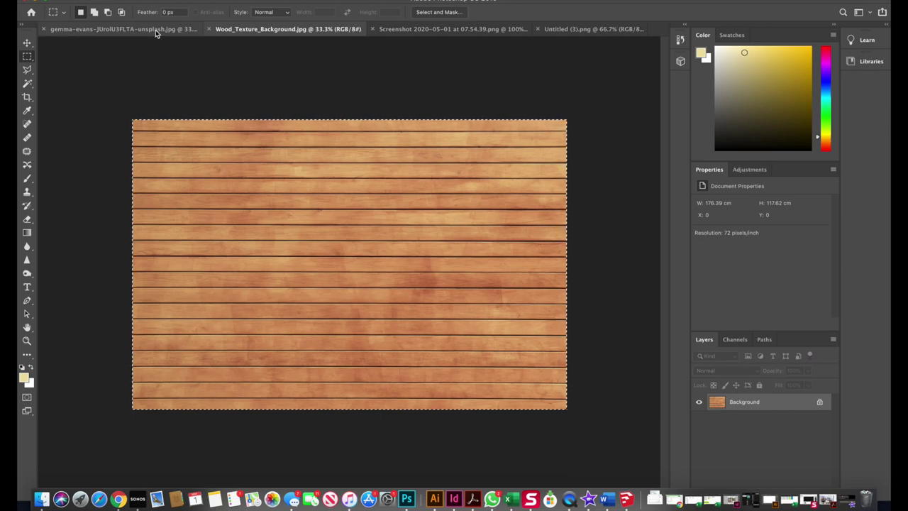
{"action": "left_click", "coordinate": [121, 29]}
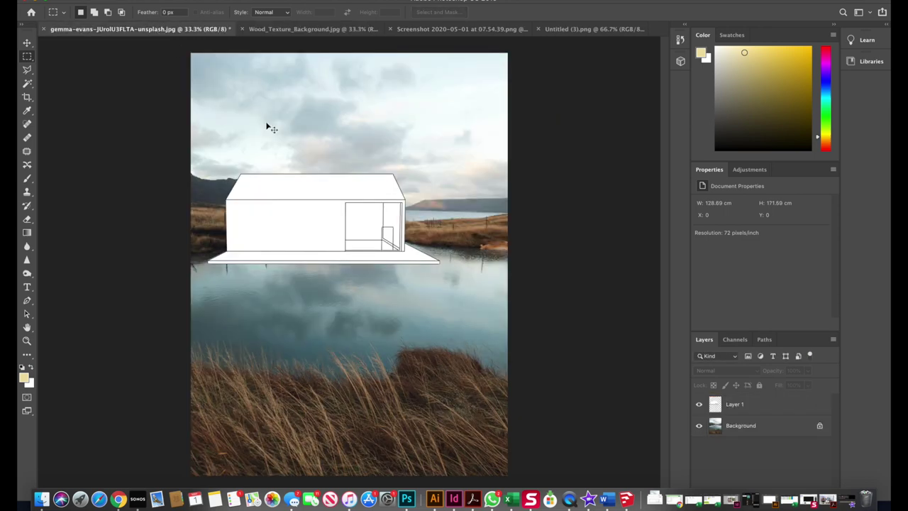
{"action": "key", "text": "ctrl+v"}
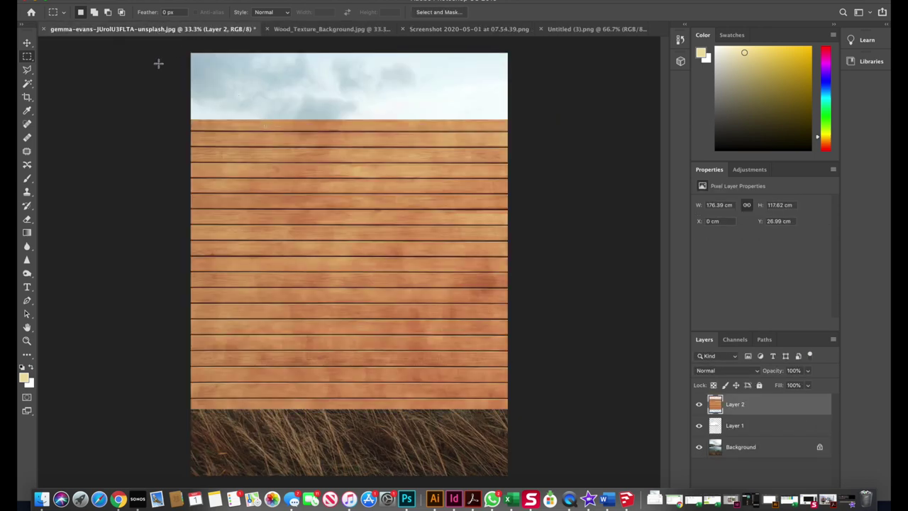
Scale the wood texture layer down to about 69.4 by 46.3 cm and place it over the house's front wall.
{"action": "left_click", "coordinate": [26, 43]}
{"action": "left_click_drag", "start_coordinate": [265, 225], "coordinate": [288, 202]}
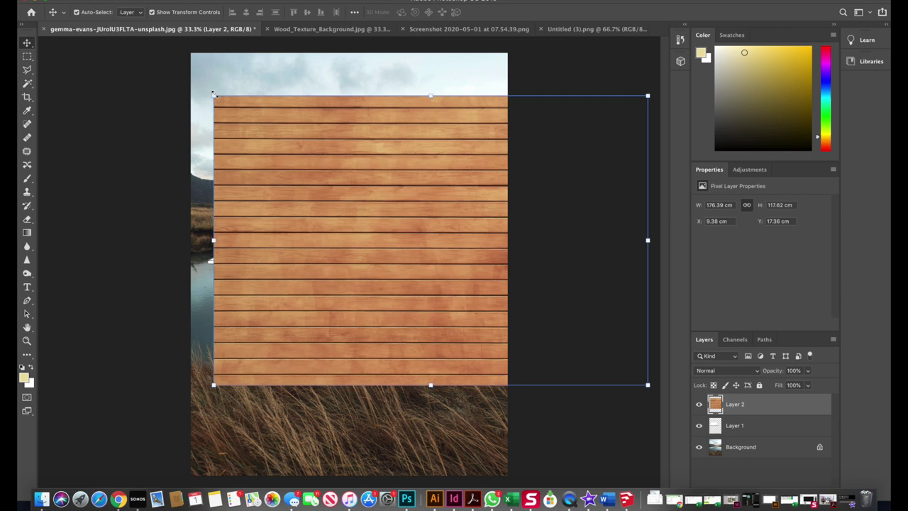
{"action": "left_click", "coordinate": [152, 12]}
{"action": "left_click", "coordinate": [151, 12]}
{"action": "left_click_drag", "start_coordinate": [214, 97], "coordinate": [480, 269]}
{"action": "left_click_drag", "start_coordinate": [480, 303], "coordinate": [230, 206]}
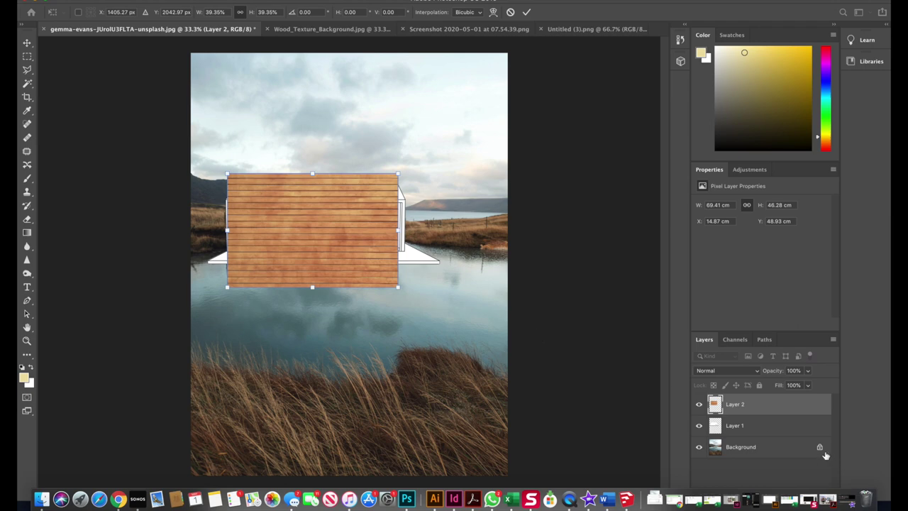
{"action": "left_click_drag", "start_coordinate": [322, 221], "coordinate": [315, 221]}
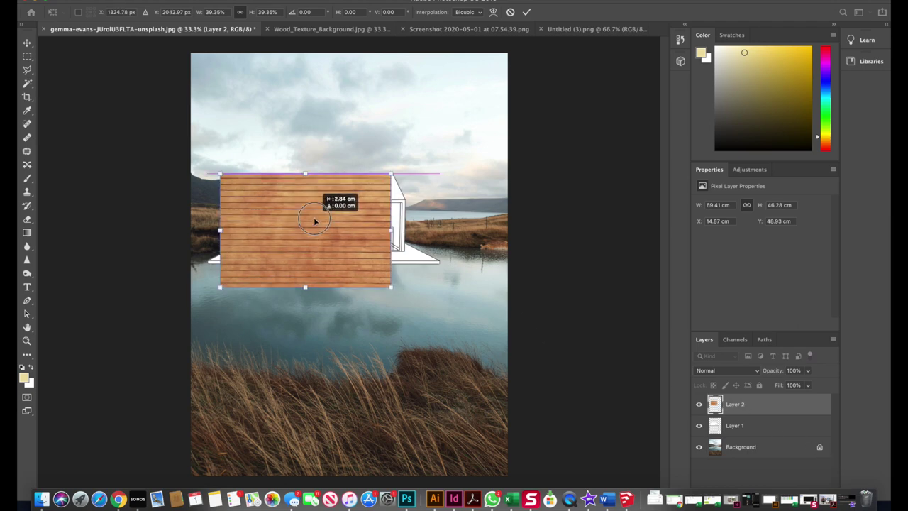
Lower the wood layer's opacity to 45% and align the texture's left edge with the house's left wall corner.
{"action": "left_click", "coordinate": [807, 370]}
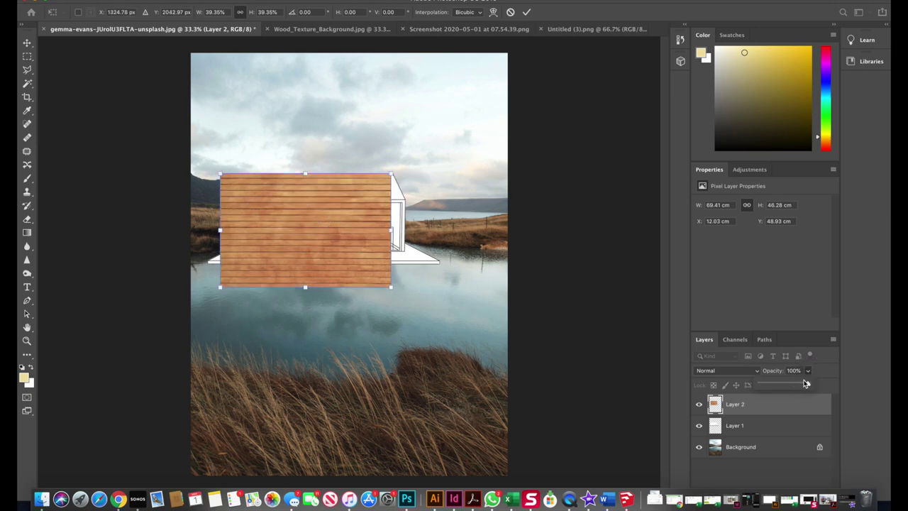
{"action": "left_click_drag", "start_coordinate": [808, 386], "coordinate": [780, 383]}
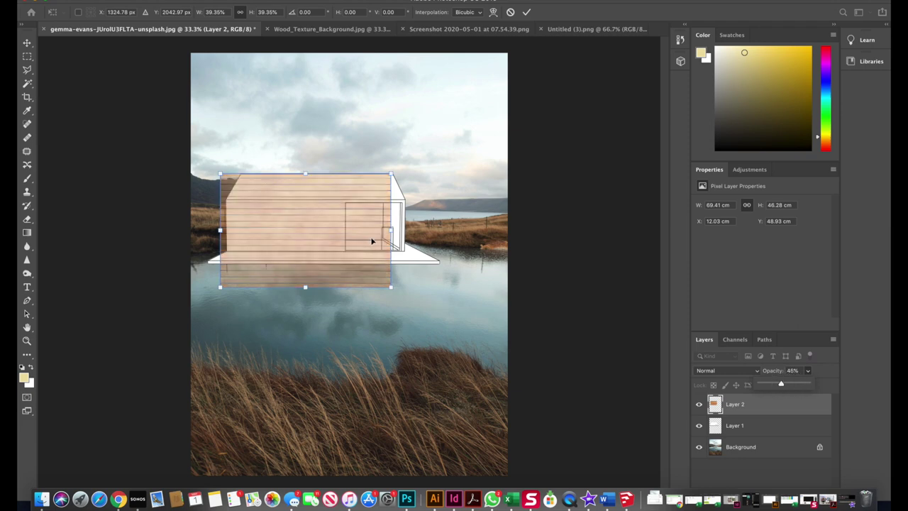
{"action": "scroll", "coordinate": [372, 241], "scroll_direction": "up", "scroll_amount": 2}
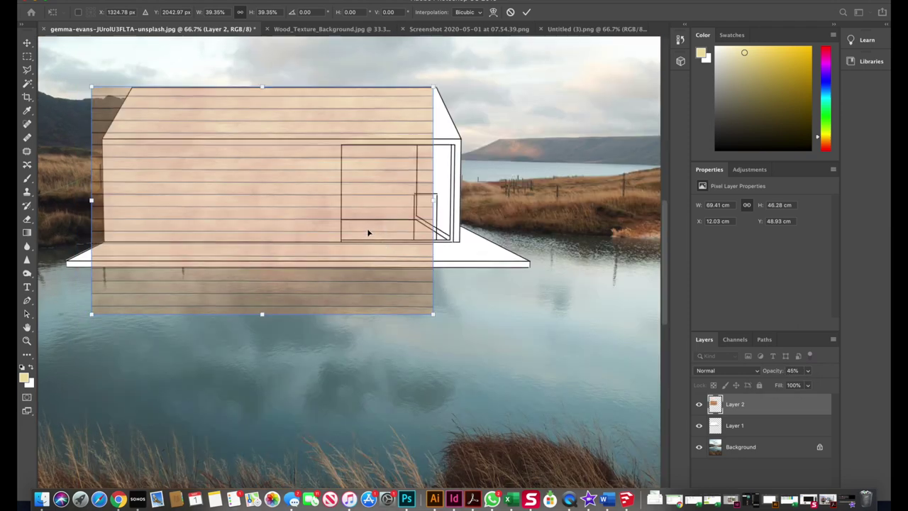
{"action": "scroll", "coordinate": [368, 233], "scroll_direction": "up", "scroll_amount": 2}
{"action": "left_click_drag", "start_coordinate": [222, 230], "coordinate": [231, 235]}
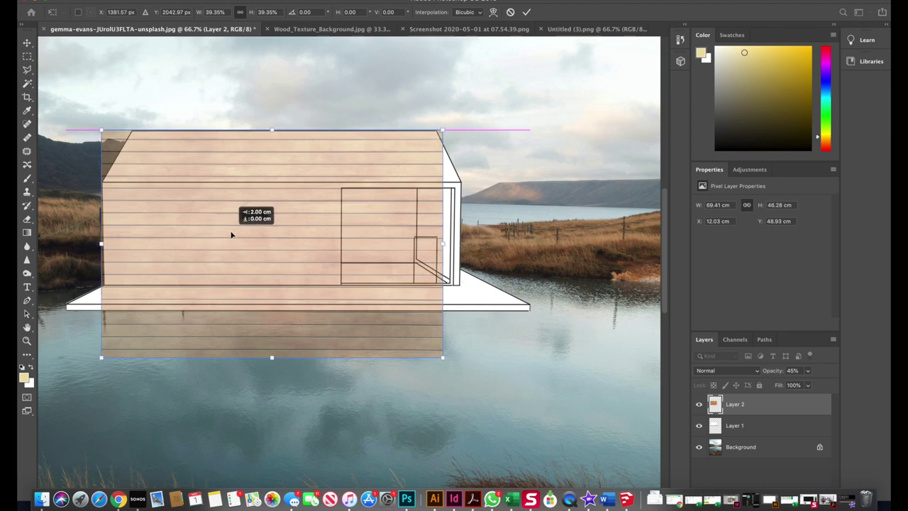
Stretch the wood texture to about 74 cm wide, squash it to about 35.5 cm high over the front wall, and apply the transform.
{"action": "left_click_drag", "start_coordinate": [443, 244], "coordinate": [465, 242]}
{"action": "left_click_drag", "start_coordinate": [282, 357], "coordinate": [284, 326]}
{"action": "left_click_drag", "start_coordinate": [283, 127], "coordinate": [283, 145]}
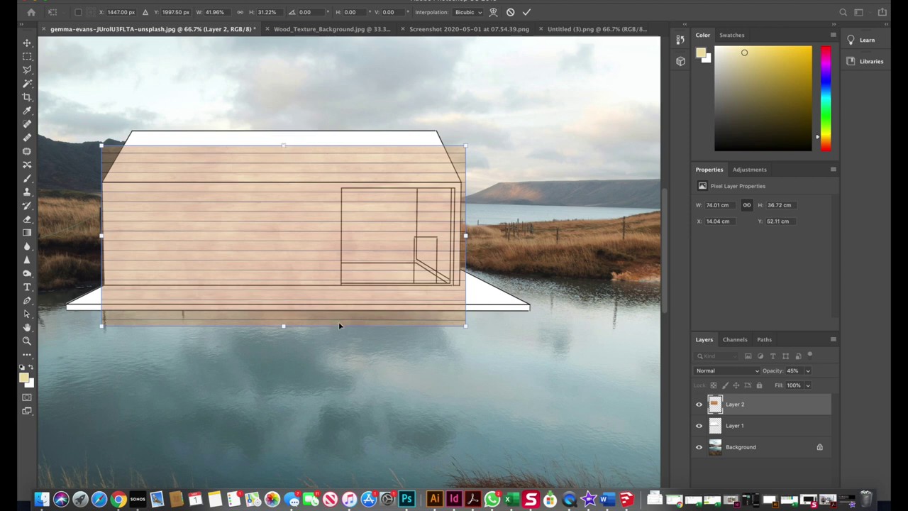
{"action": "key", "text": "super+equal"}
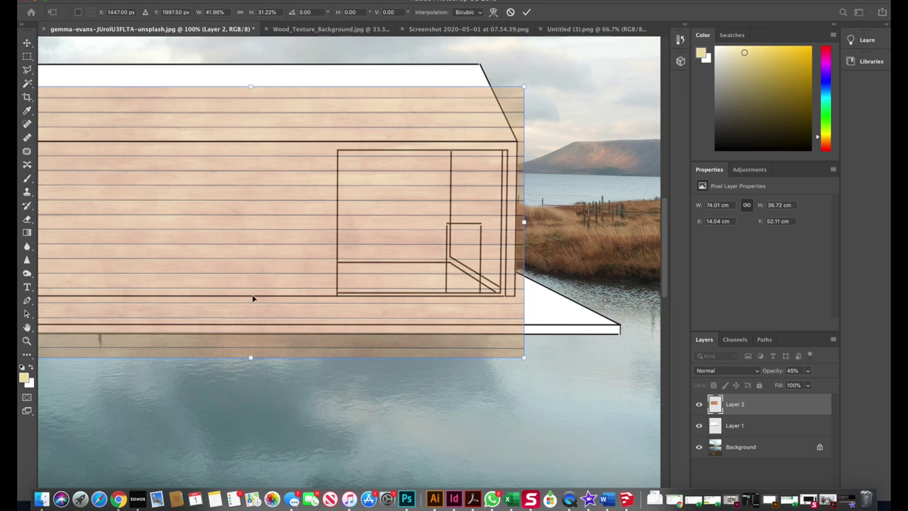
{"action": "left_click_drag", "start_coordinate": [249, 356], "coordinate": [250, 348]}
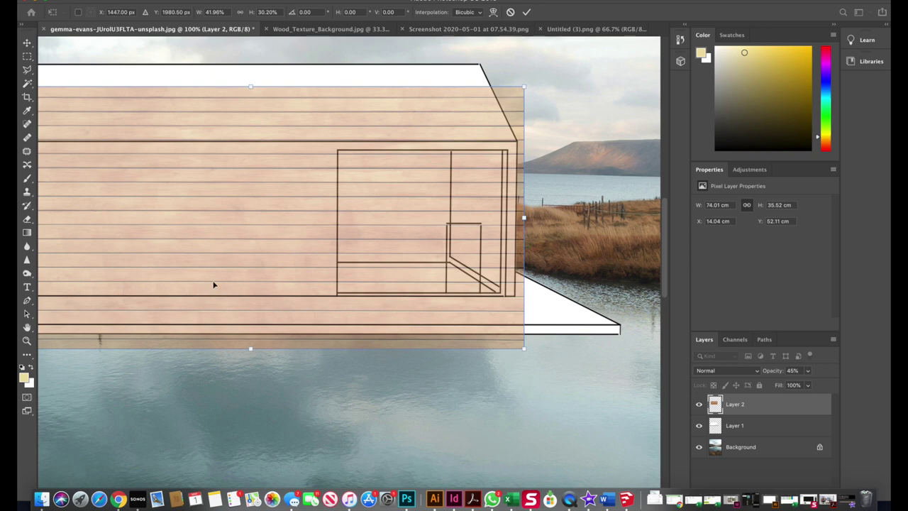
{"action": "key", "text": "Return"}
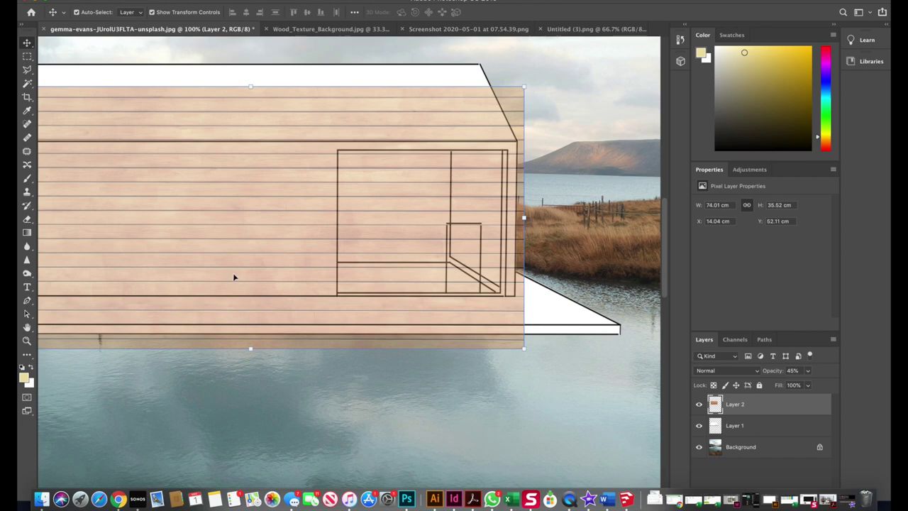
Lasso the area above the eaves line, delete the wood texture covering the roof, and deselect.
{"action": "scroll", "coordinate": [234, 276], "scroll_direction": "up", "scroll_amount": 10}
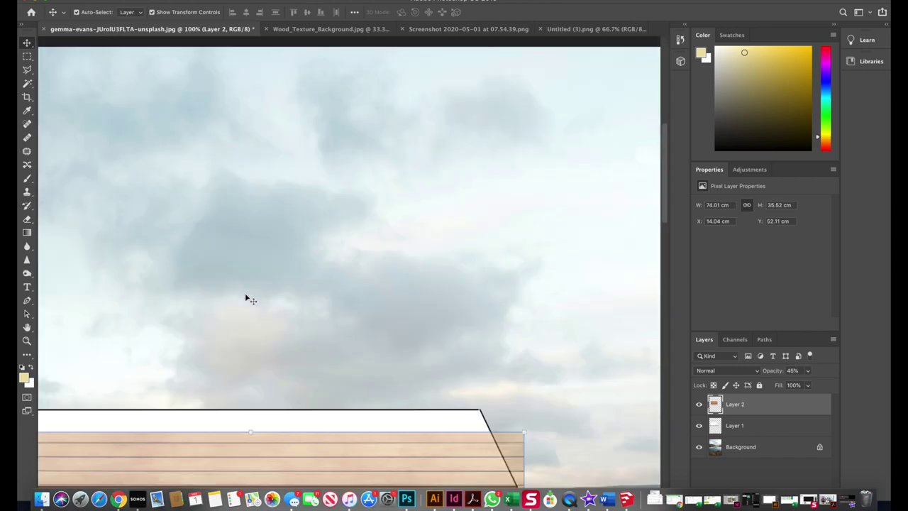
{"action": "scroll", "coordinate": [248, 297], "scroll_direction": "down", "scroll_amount": 10}
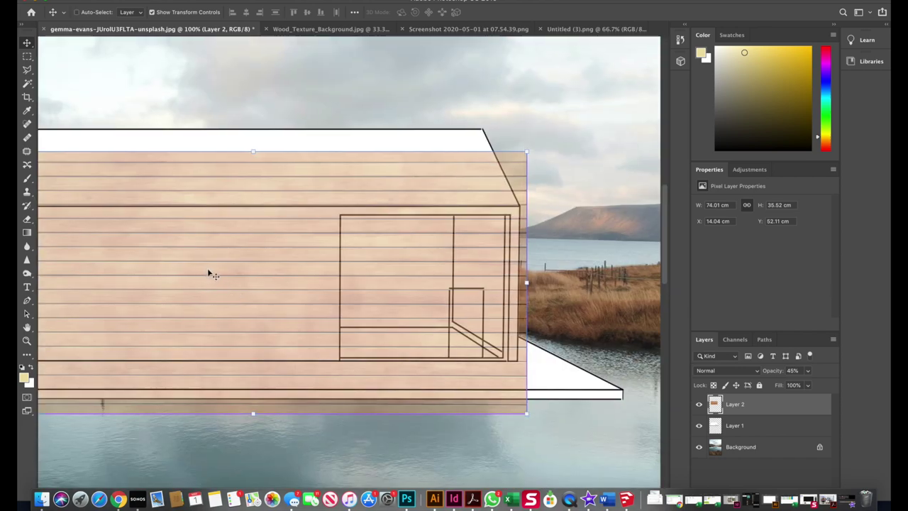
{"action": "scroll", "coordinate": [208, 271], "scroll_direction": "left", "scroll_amount": 5}
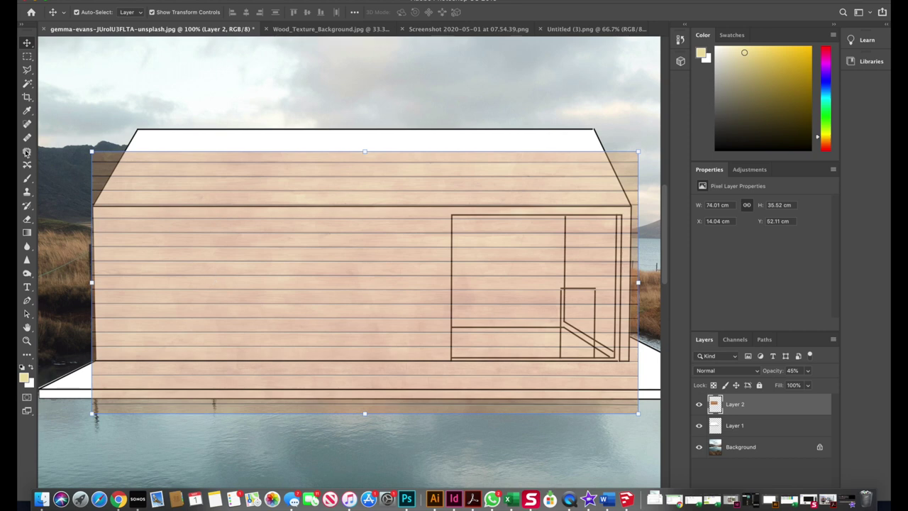
{"action": "left_click", "coordinate": [27, 70]}
{"action": "left_click", "coordinate": [91, 210]}
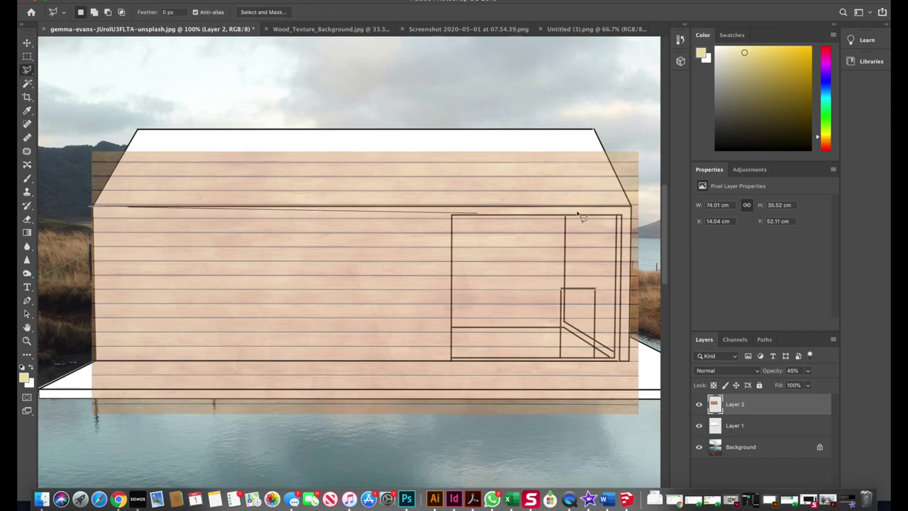
{"action": "scroll", "coordinate": [581, 213], "scroll_direction": "right", "scroll_amount": 3}
{"action": "left_click", "coordinate": [588, 207]}
{"action": "left_click", "coordinate": [581, 122]}
{"action": "scroll", "coordinate": [283, 119], "scroll_direction": "left", "scroll_amount": 3}
{"action": "scroll", "coordinate": [66, 123], "scroll_direction": "left", "scroll_amount": 2}
{"action": "left_click", "coordinate": [59, 132]}
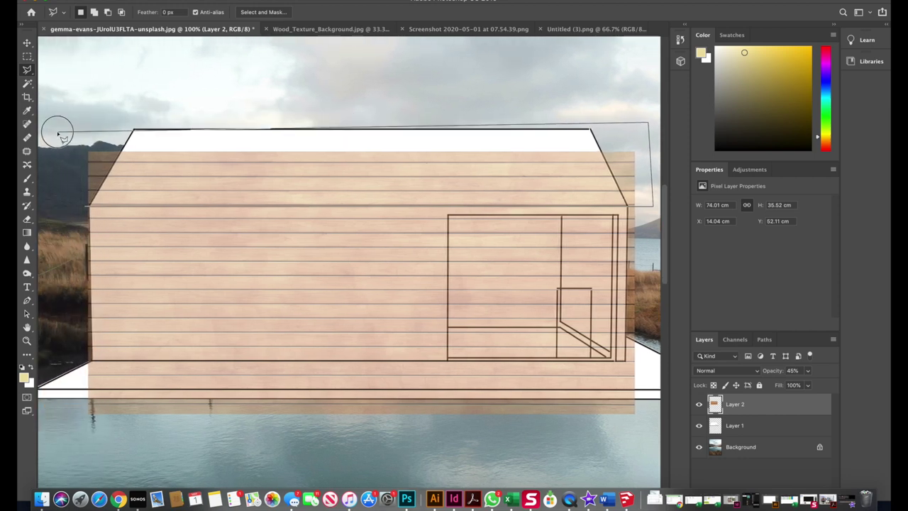
{"action": "left_click", "coordinate": [88, 209]}
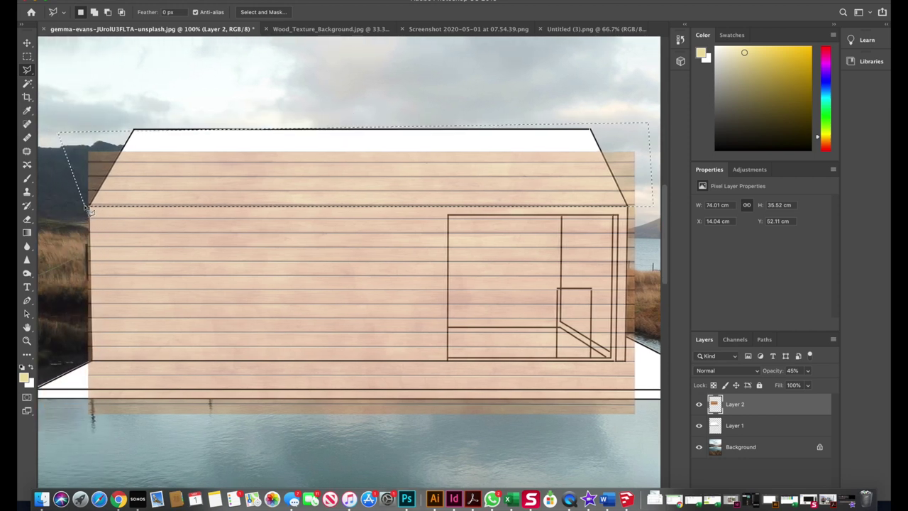
{"action": "key", "text": "Delete"}
{"action": "key", "text": "super+d"}
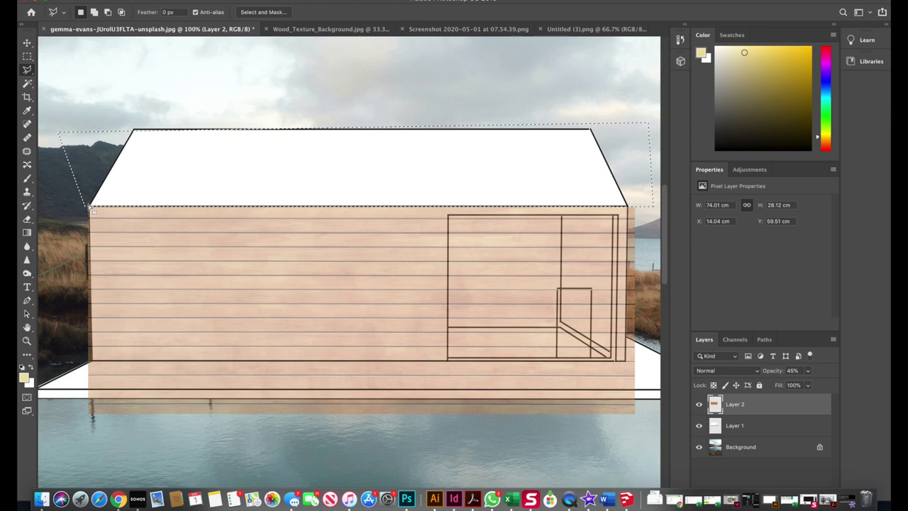
Lasso along the front wall's left, bottom and right edges, delete the wood overhanging the deck and sides, and deselect.
{"action": "left_click", "coordinate": [90, 208]}
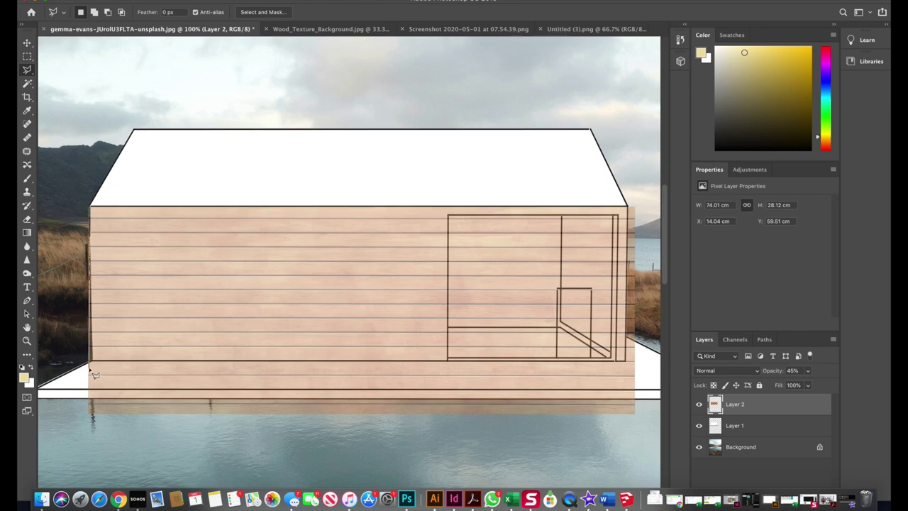
{"action": "left_click", "coordinate": [92, 360]}
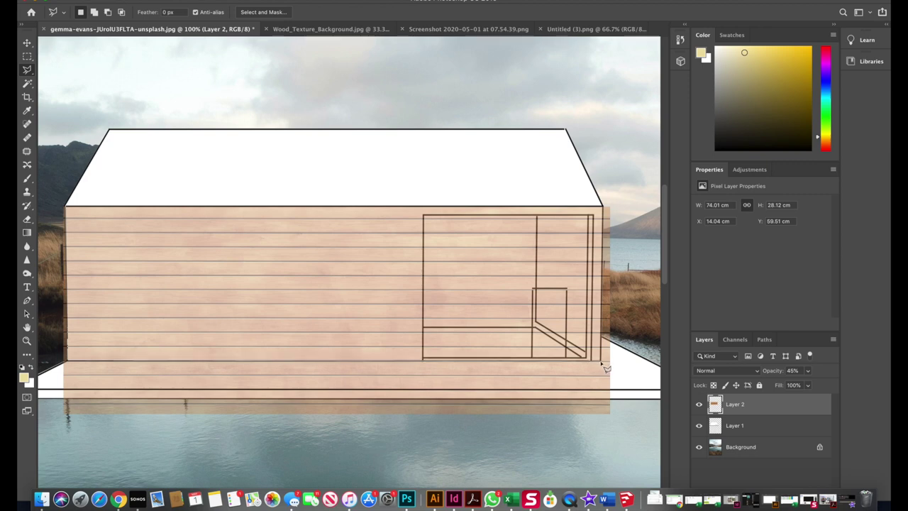
{"action": "left_click", "coordinate": [602, 361]}
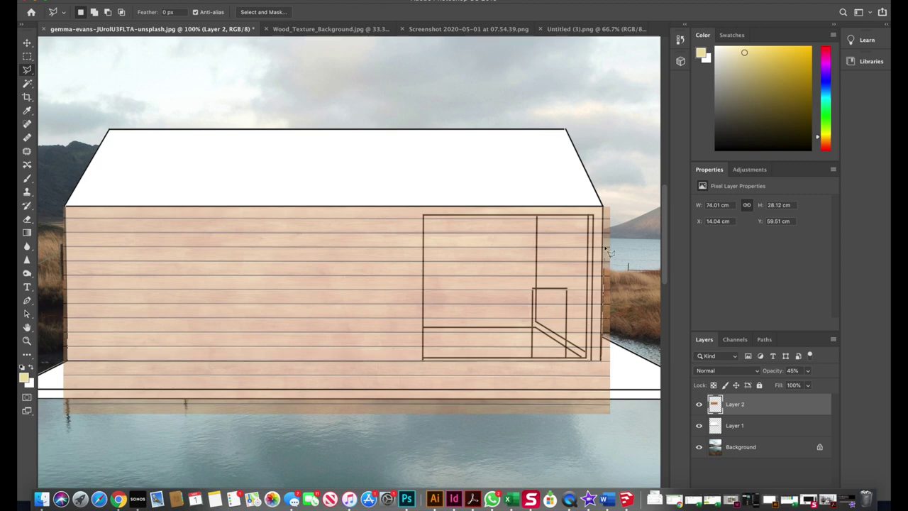
{"action": "left_click", "coordinate": [604, 188]}
{"action": "left_click", "coordinate": [629, 187]}
{"action": "left_click", "coordinate": [619, 427]}
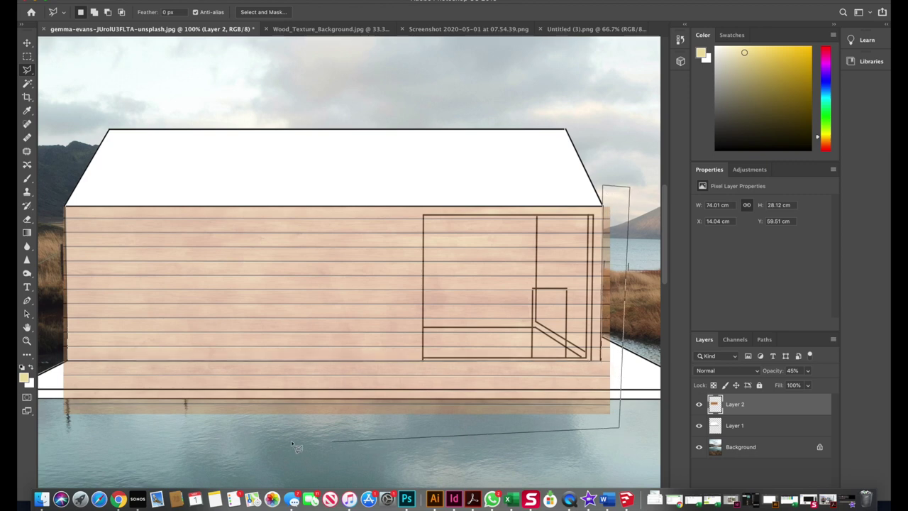
{"action": "left_click", "coordinate": [43, 431]}
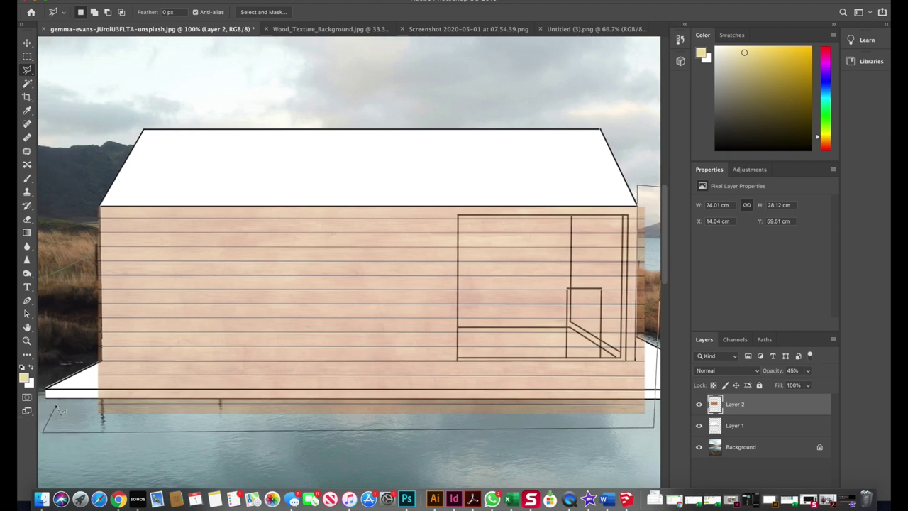
{"action": "left_click", "coordinate": [103, 211]}
{"action": "left_click", "coordinate": [27, 56]}
{"action": "left_click", "coordinate": [74, 71]}
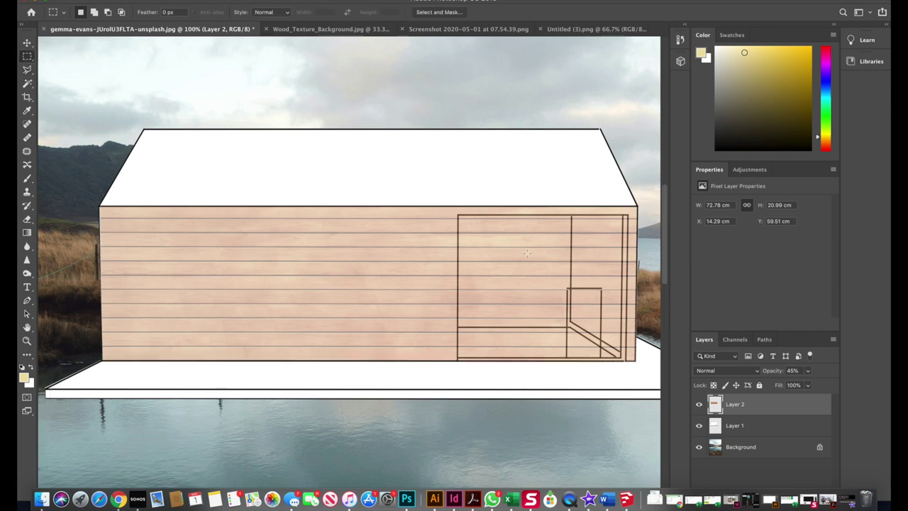
Trace the large window opening in the front wall with the Polygonal Lasso, delete the wood inside it, and deselect.
{"action": "scroll", "coordinate": [529, 257], "scroll_direction": "right", "scroll_amount": 5}
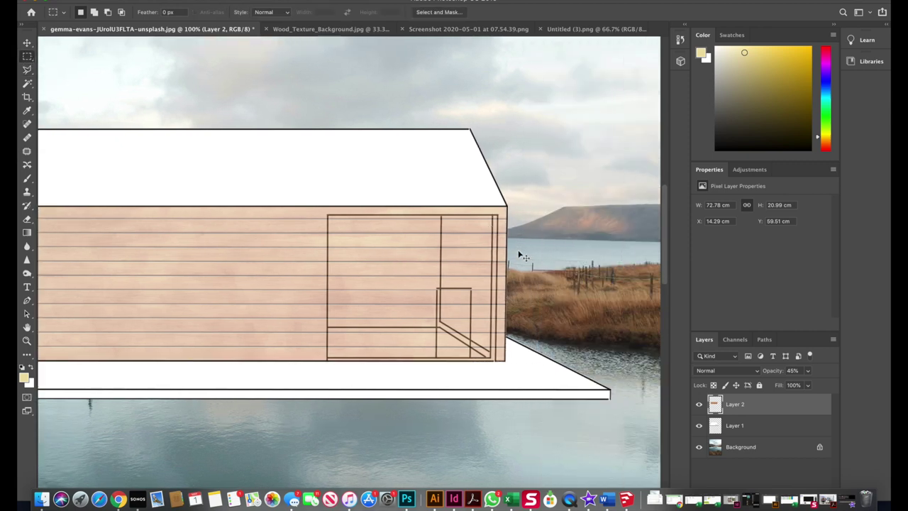
{"action": "key", "text": "super+plus"}
{"action": "scroll", "coordinate": [518, 253], "scroll_direction": "down", "scroll_amount": 1}
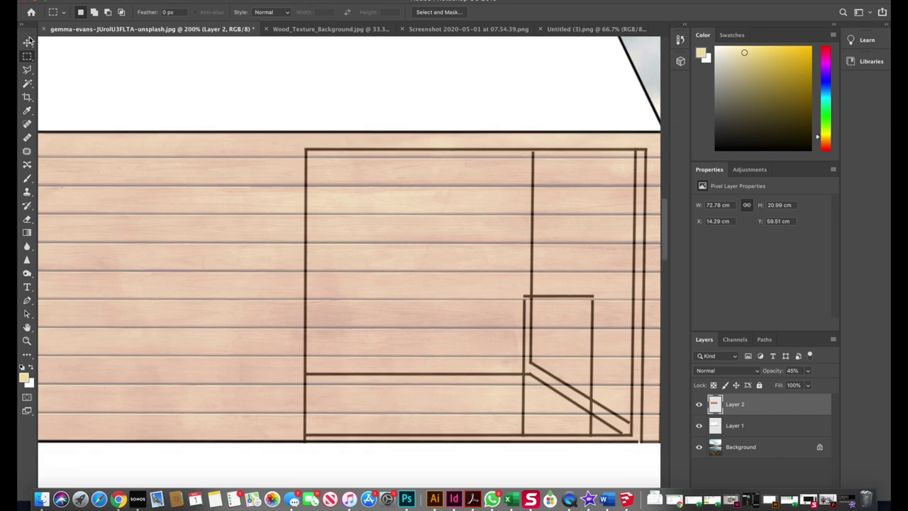
{"action": "left_click", "coordinate": [27, 70]}
{"action": "left_click", "coordinate": [306, 441]}
{"action": "left_click", "coordinate": [307, 151]}
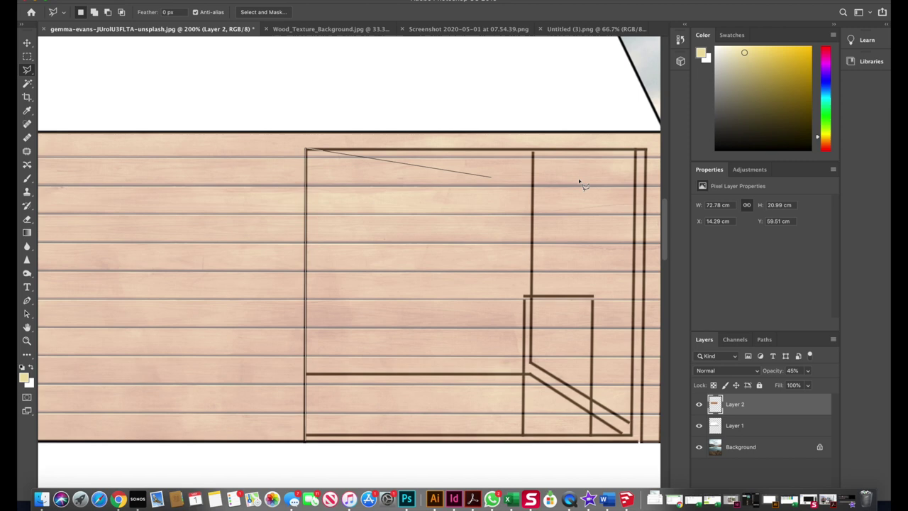
{"action": "left_click", "coordinate": [645, 152]}
{"action": "left_click", "coordinate": [641, 441]}
{"action": "left_click", "coordinate": [307, 442]}
{"action": "key", "text": "BackSpace"}
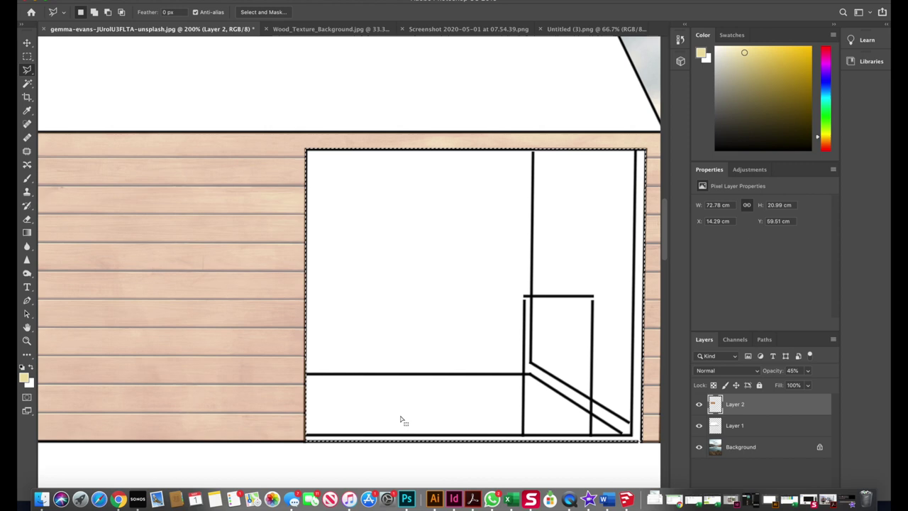
{"action": "key", "text": "m"}
{"action": "key", "text": "super+d"}
Raise the wood cladding layer's opacity to 100%.
{"action": "key", "text": "super+0"}
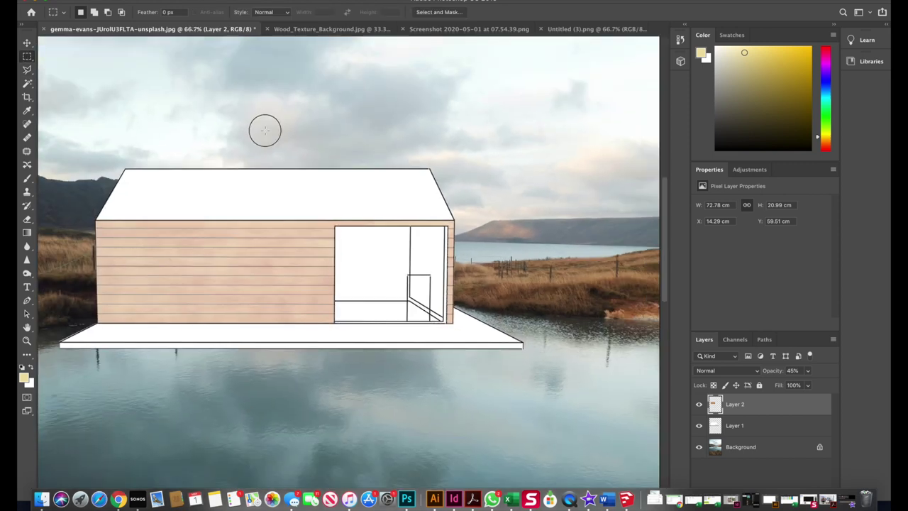
{"action": "left_click", "coordinate": [807, 371]}
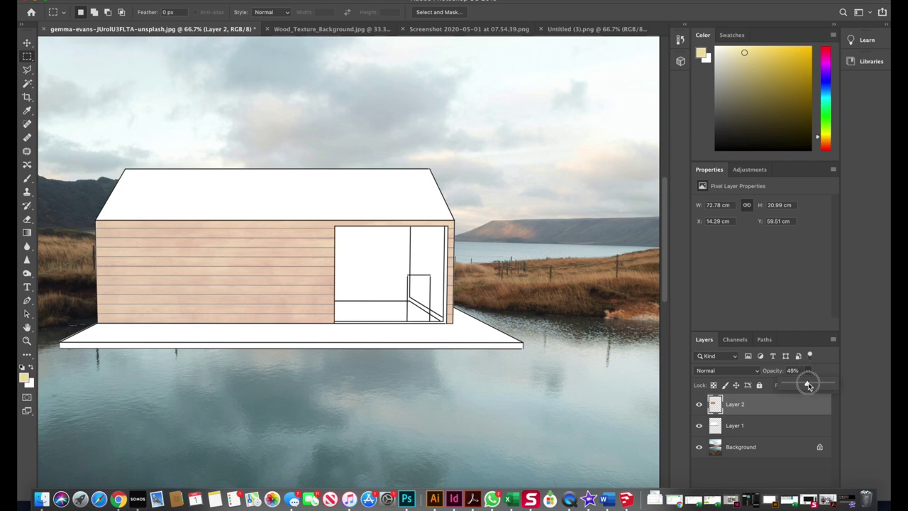
{"action": "left_click_drag", "start_coordinate": [805, 384], "coordinate": [848, 385]}
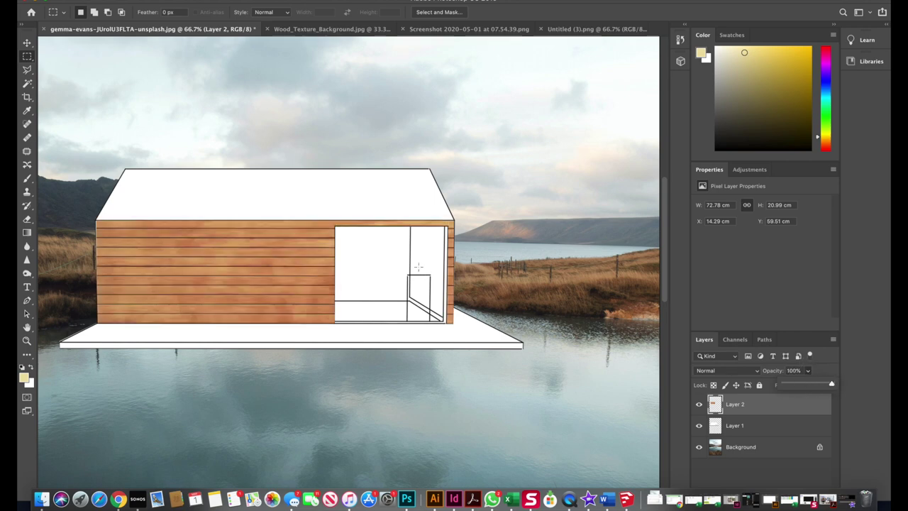
{"action": "key", "text": "super+minus"}
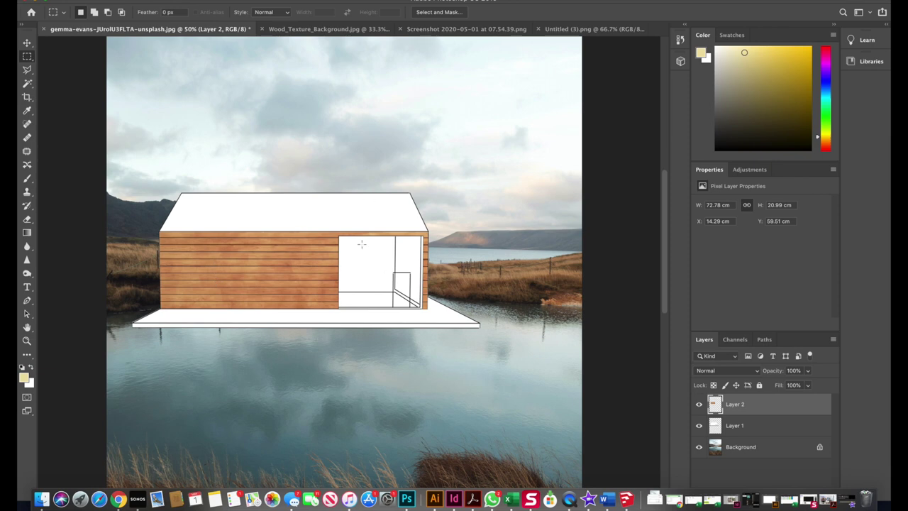
{"action": "scroll", "coordinate": [305, 244], "scroll_direction": "down", "scroll_amount": 2}
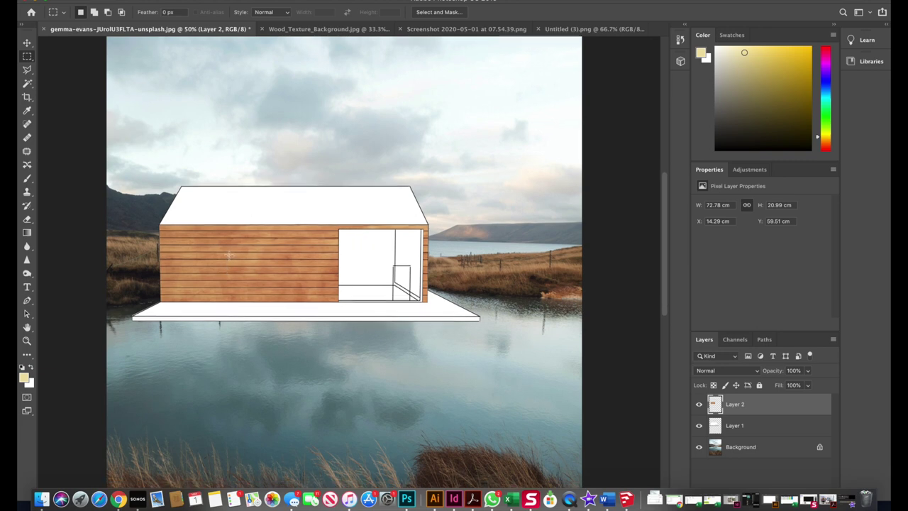
{"action": "scroll", "coordinate": [229, 254], "scroll_direction": "down", "scroll_amount": 3}
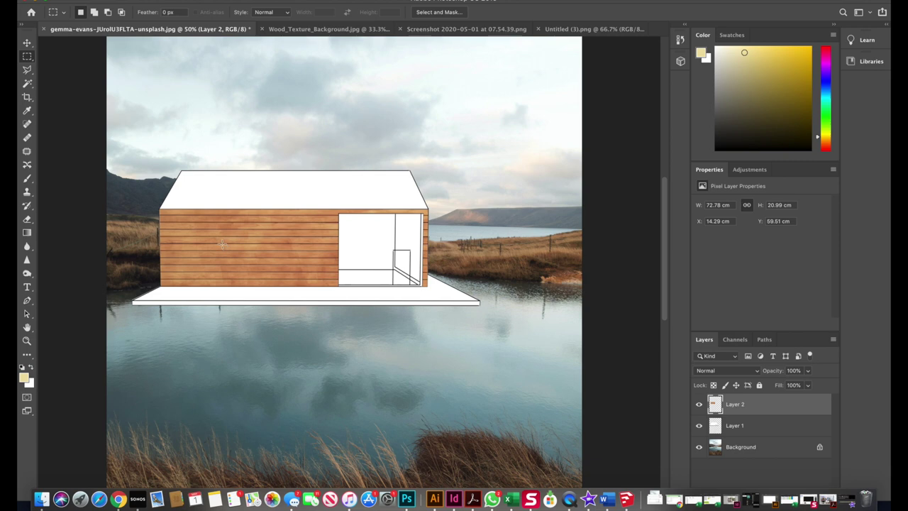
{"action": "scroll", "coordinate": [198, 234], "scroll_direction": "down", "scroll_amount": 2}
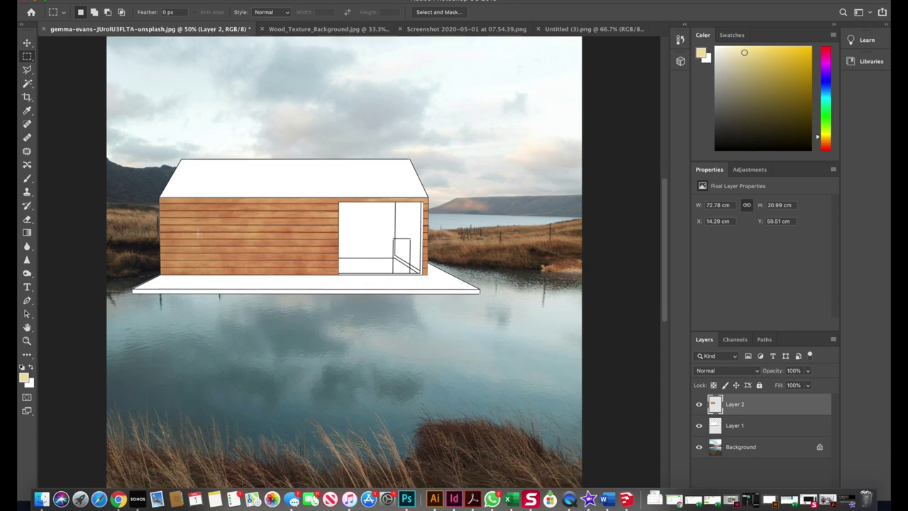
Lighten the wood cladding layer with Levels, using midtones around 1.6, white input 224 and white output 231.
{"action": "scroll", "coordinate": [344, 261], "scroll_direction": "down", "scroll_amount": 4}
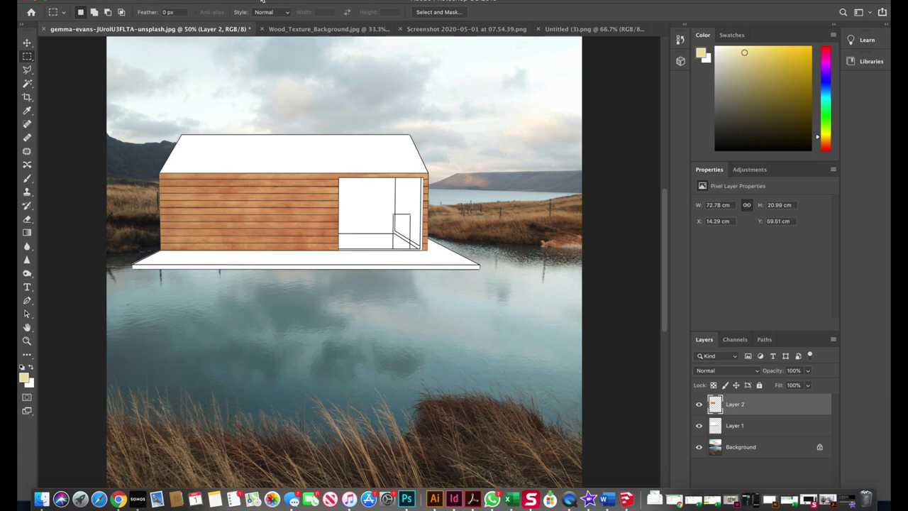
{"action": "left_click", "coordinate": [157, 0]}
{"action": "mouse_move", "coordinate": [174, 4]}
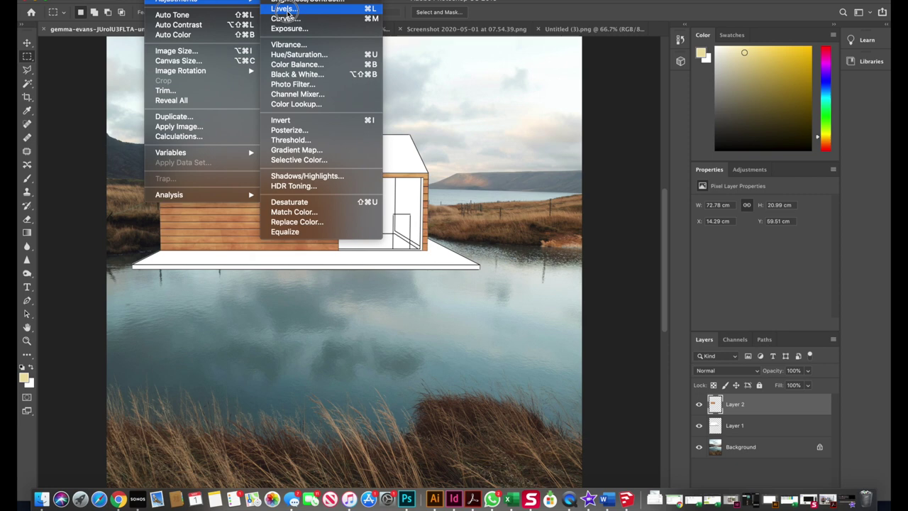
{"action": "left_click", "coordinate": [287, 9]}
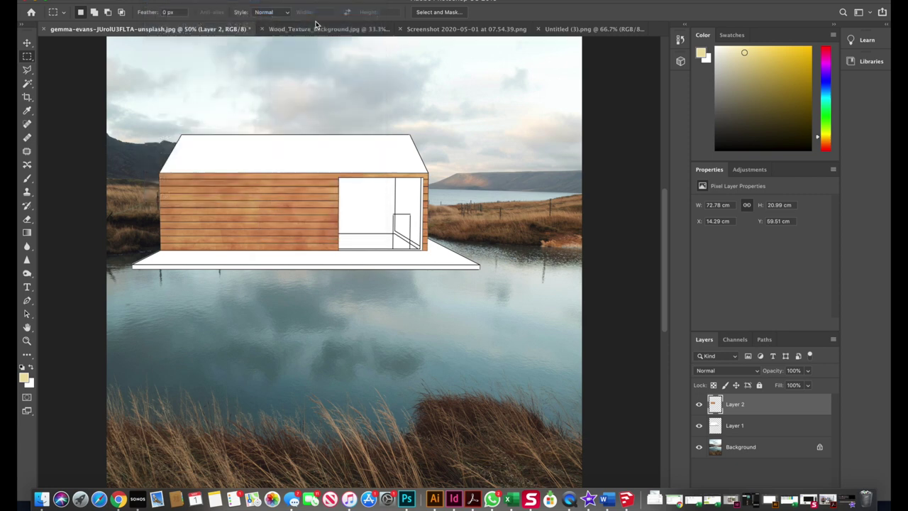
{"action": "left_click_drag", "start_coordinate": [580, 177], "coordinate": [555, 176]}
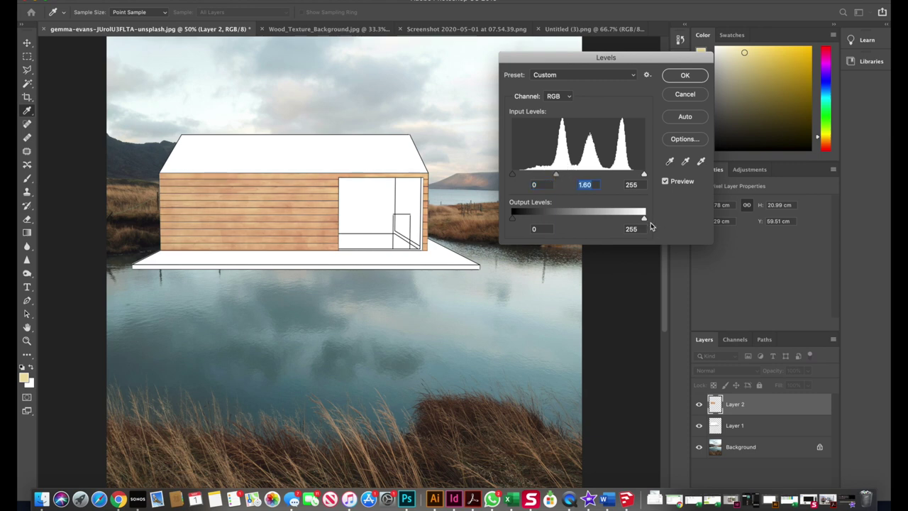
{"action": "left_click_drag", "start_coordinate": [644, 220], "coordinate": [631, 219]}
{"action": "left_click_drag", "start_coordinate": [643, 174], "coordinate": [635, 180]}
{"action": "left_click_drag", "start_coordinate": [631, 178], "coordinate": [627, 177]}
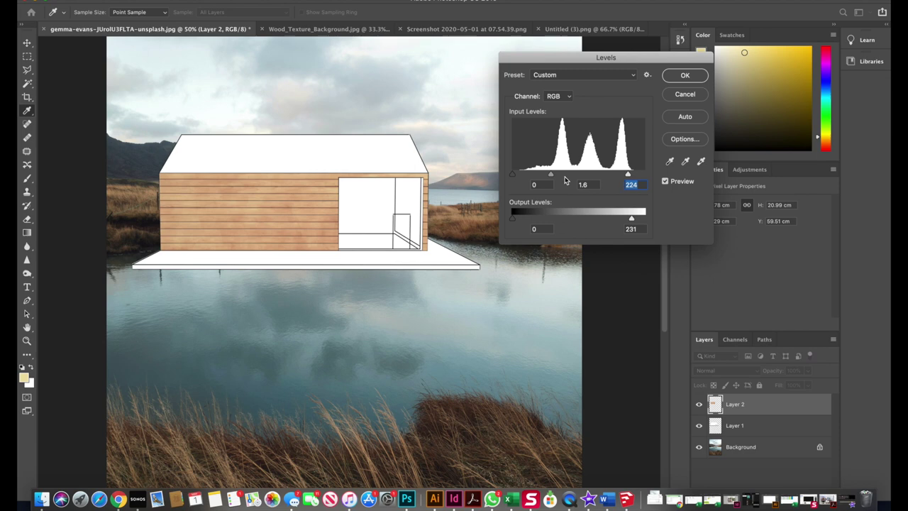
{"action": "left_click_drag", "start_coordinate": [513, 176], "coordinate": [550, 176]}
{"action": "left_click", "coordinate": [674, 78]}
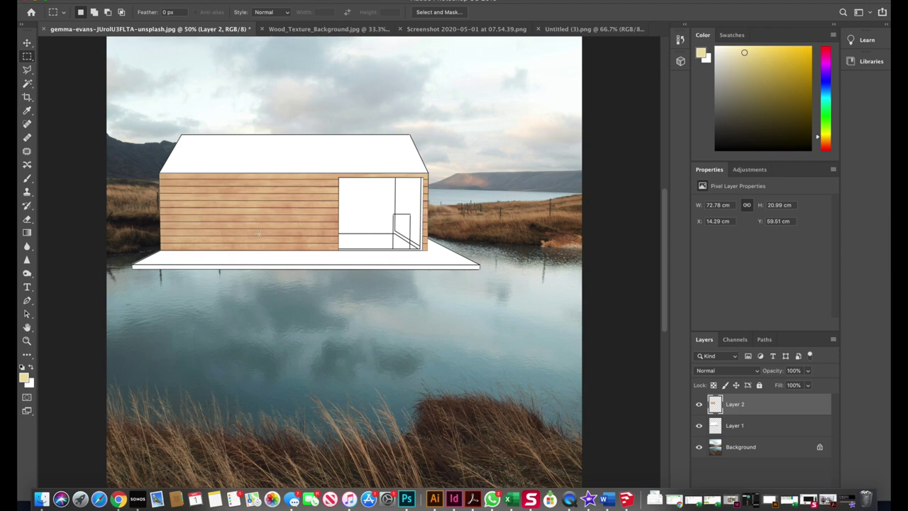
Mute the wood cladding with Hue/Saturation, lowering saturation to just past -20 and shifting the hue very slightly negative.
{"action": "left_click", "coordinate": [164, 0]}
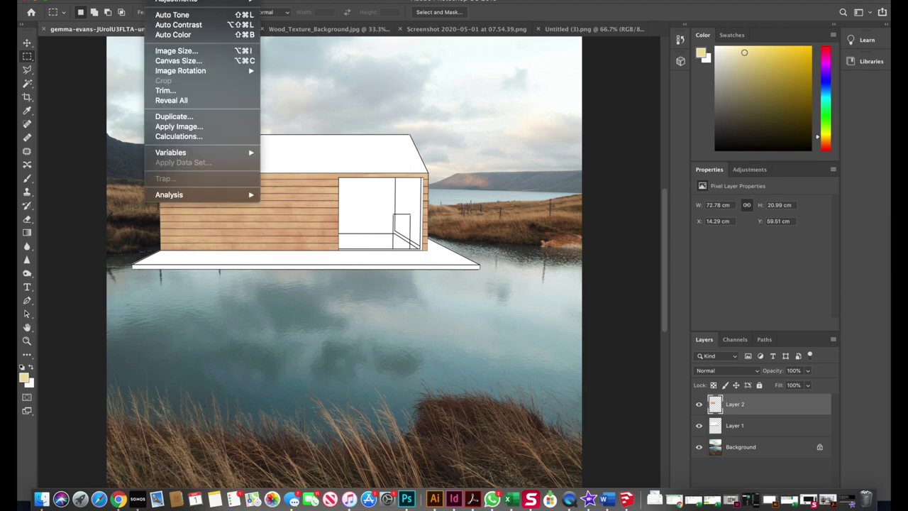
{"action": "mouse_move", "coordinate": [168, 3]}
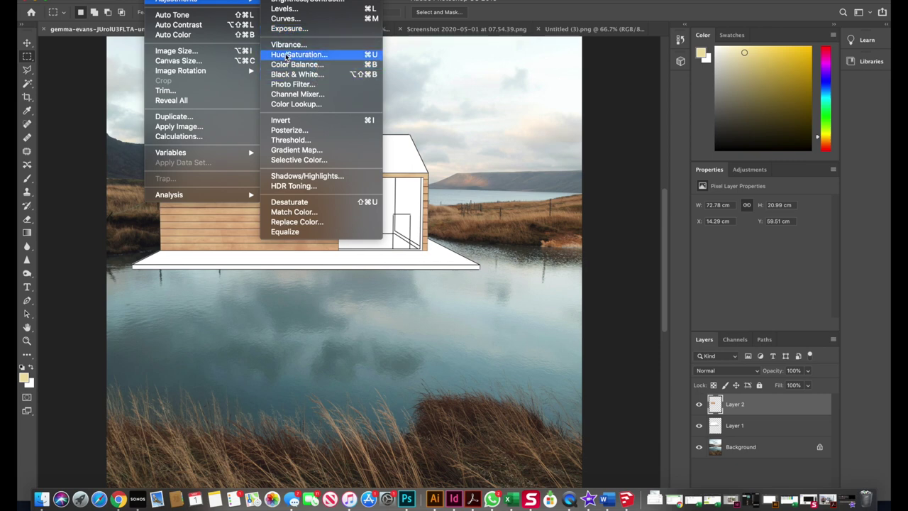
{"action": "left_click", "coordinate": [320, 55]}
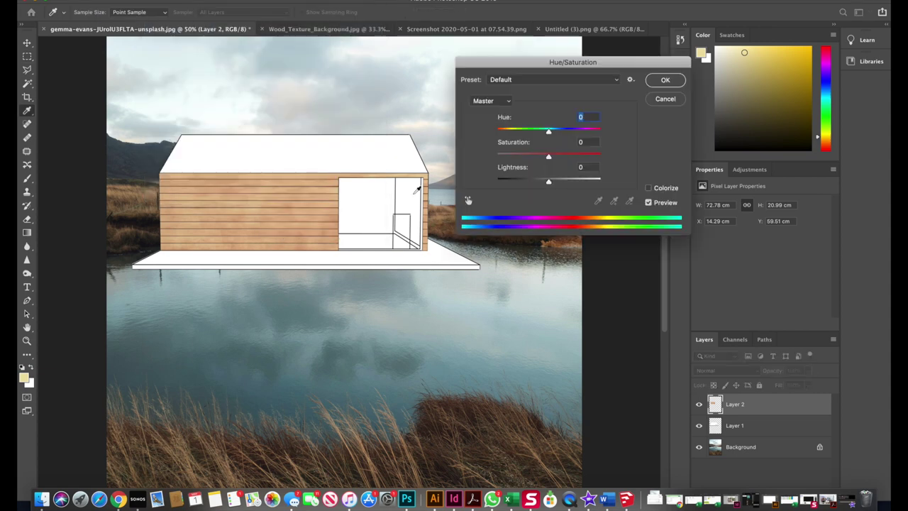
{"action": "left_click_drag", "start_coordinate": [525, 65], "coordinate": [570, 59]}
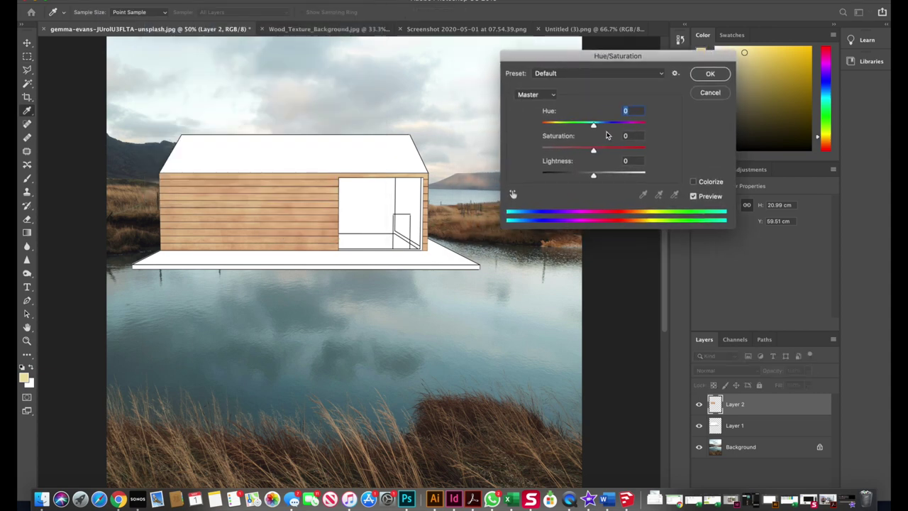
{"action": "left_click_drag", "start_coordinate": [595, 153], "coordinate": [583, 151]}
{"action": "left_click_drag", "start_coordinate": [578, 63], "coordinate": [699, 87]}
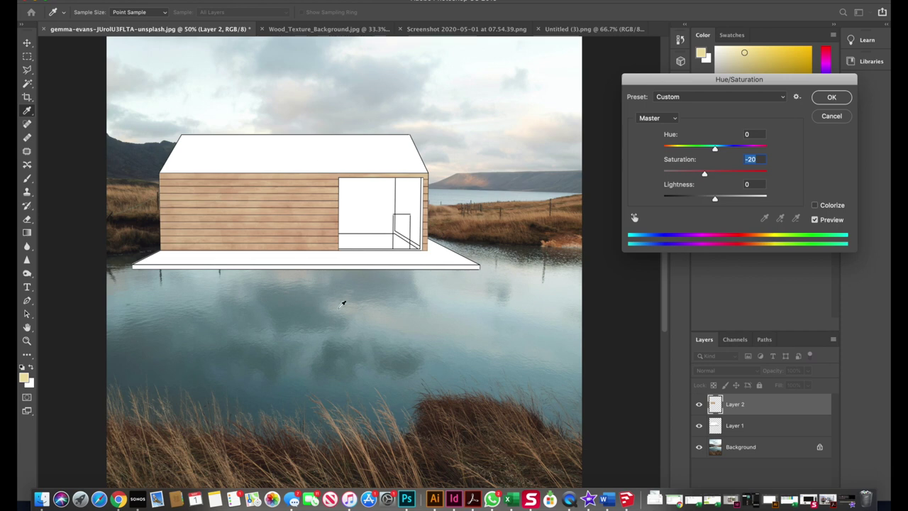
{"action": "left_click", "coordinate": [715, 149]}
{"action": "left_click_drag", "start_coordinate": [715, 151], "coordinate": [714, 151]}
{"action": "left_click_drag", "start_coordinate": [704, 176], "coordinate": [702, 176]}
{"action": "left_click", "coordinate": [831, 97]}
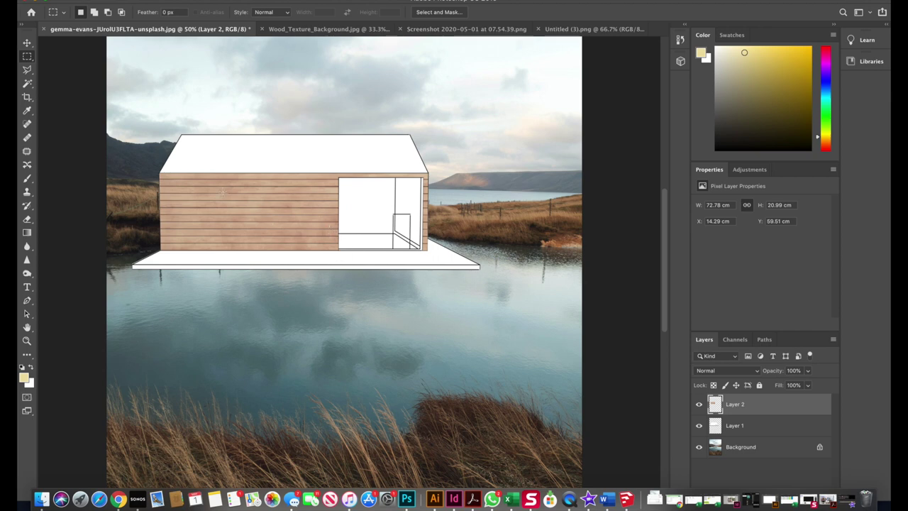
Copy the whole vertical plank texture from the 07.54.39 screenshot document and paste it into the lake house image.
{"action": "left_click", "coordinate": [436, 29]}
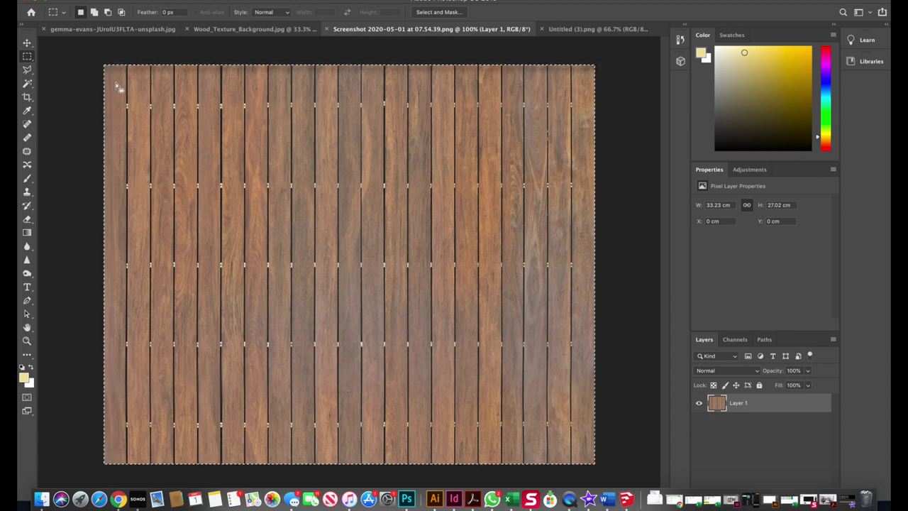
{"action": "left_click_drag", "start_coordinate": [54, 65], "coordinate": [698, 468]}
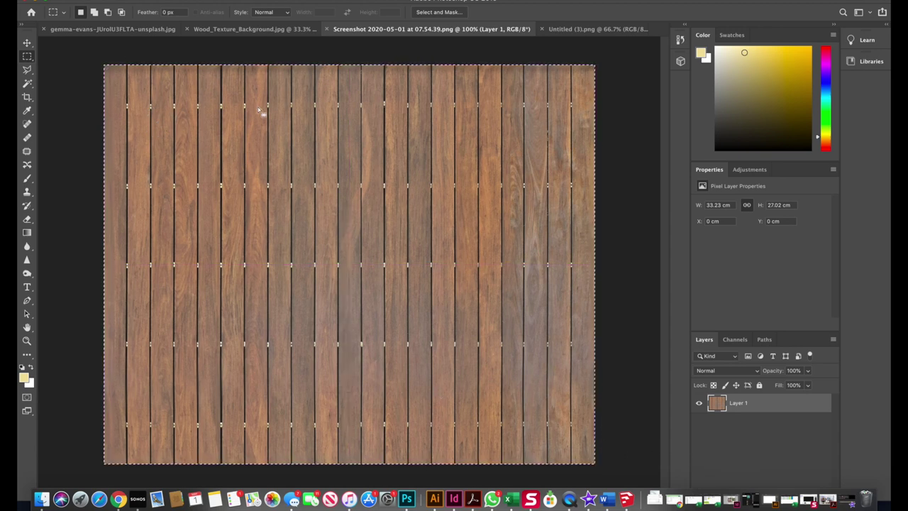
{"action": "left_click", "coordinate": [107, 29]}
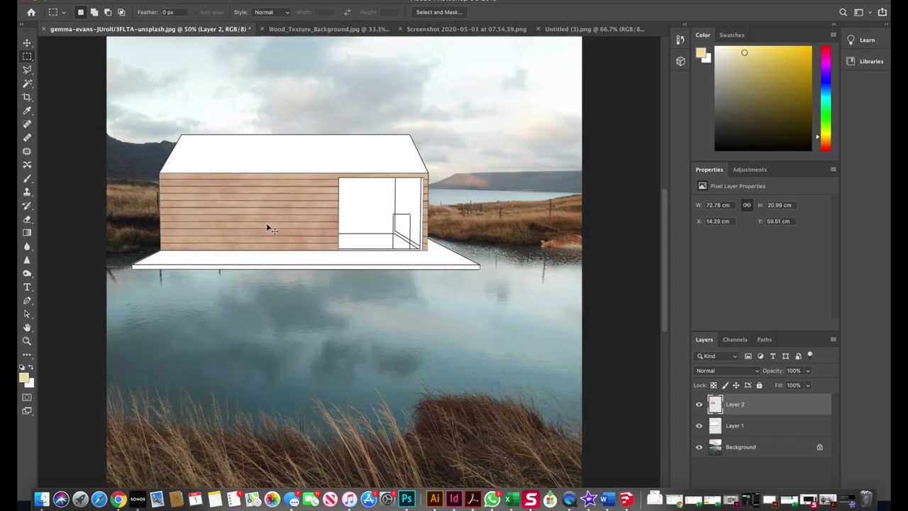
{"action": "key", "text": "super+v"}
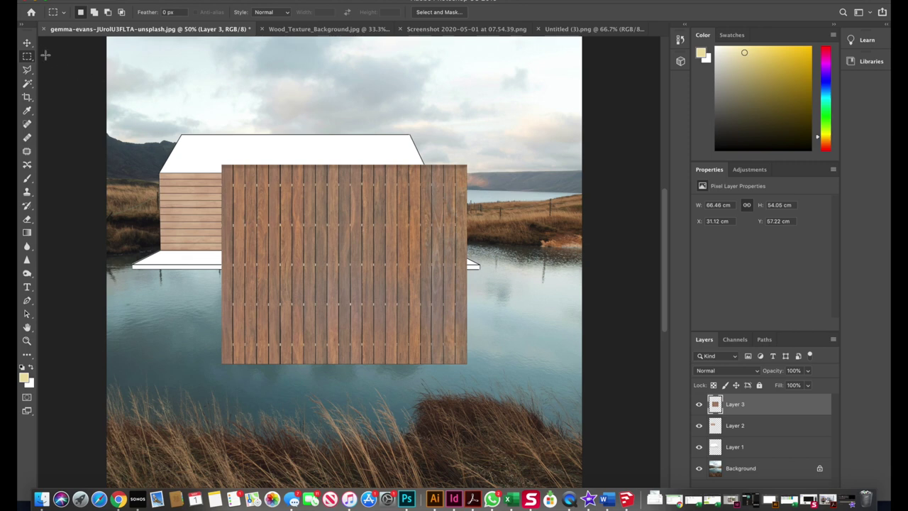
Scale the pasted vertical planks to about 36.6% and move them to the left end of the deck.
{"action": "left_click", "coordinate": [28, 43]}
{"action": "left_click_drag", "start_coordinate": [466, 363], "coordinate": [297, 245]}
{"action": "left_click_drag", "start_coordinate": [283, 202], "coordinate": [206, 289]}
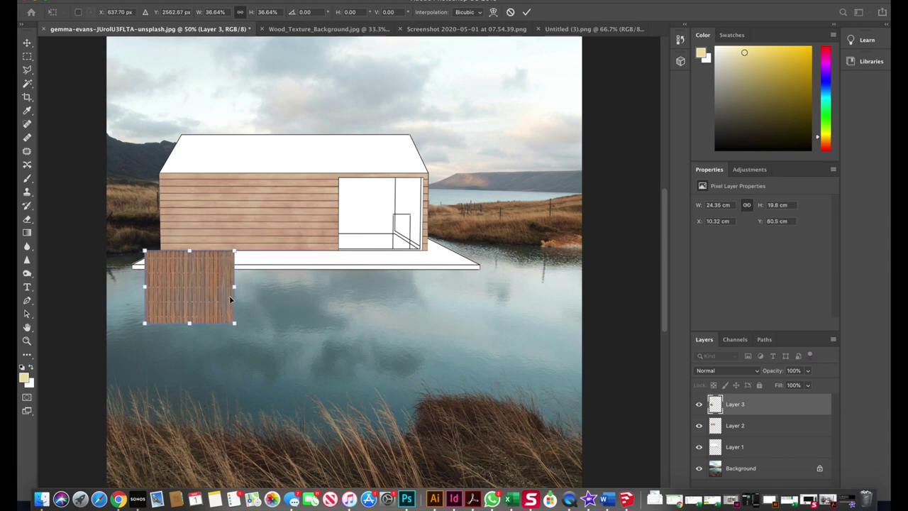
Duplicate the plank tile three times in a row along the deck, turning the rightmost copy by 180° and butting it against the row.
{"action": "left_click_drag", "start_coordinate": [202, 281], "coordinate": [483, 280]}
{"action": "key", "text": "Return"}
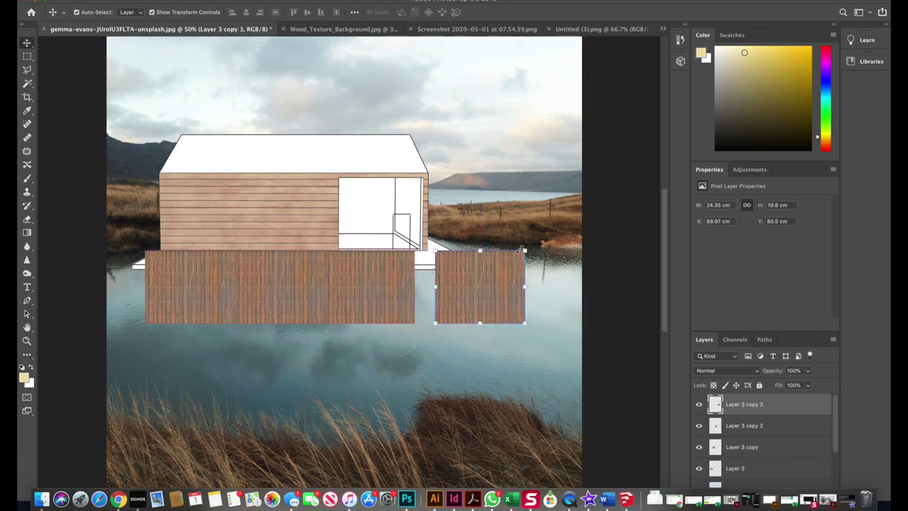
{"action": "key", "text": "ctrl+t"}
{"action": "left_click_drag", "start_coordinate": [531, 242], "coordinate": [430, 334]}
{"action": "left_click_drag", "start_coordinate": [483, 316], "coordinate": [462, 318]}
{"action": "key", "text": "Return"}
Flip the leftmost plank tile both horizontally and vertically in place at -100% width and height.
{"action": "left_click", "coordinate": [224, 296]}
{"action": "left_click_drag", "start_coordinate": [239, 242], "coordinate": [146, 346]}
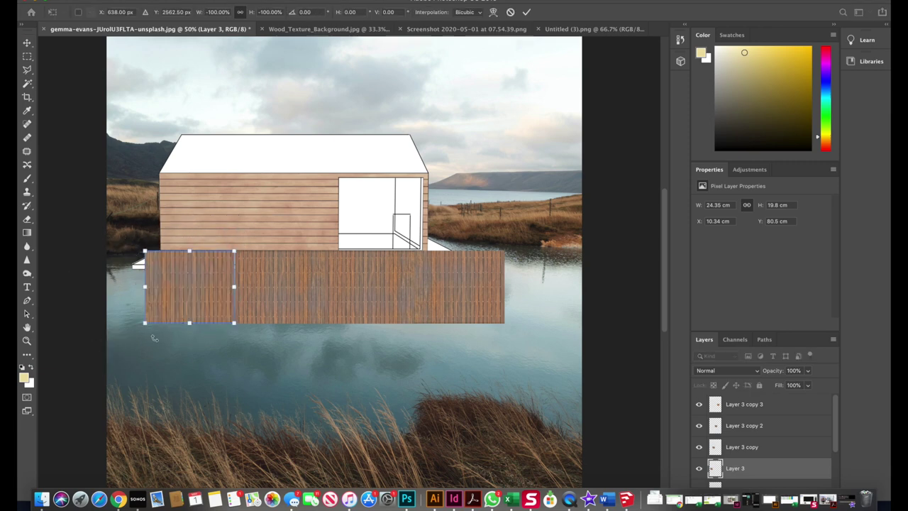
{"action": "key", "text": "Return"}
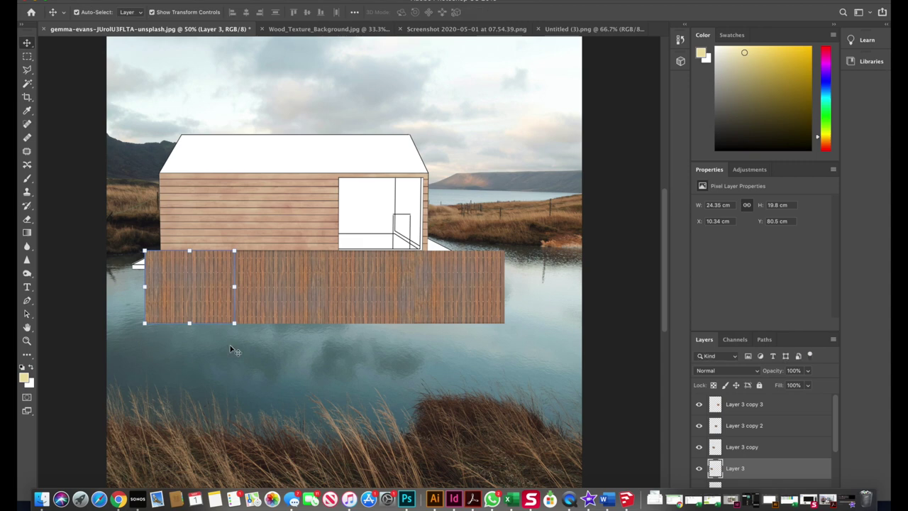
Merge the four plank tile layers into one and place the strip over the deck, its right edge at the deck's front right corner.
{"action": "left_click", "coordinate": [761, 448]}
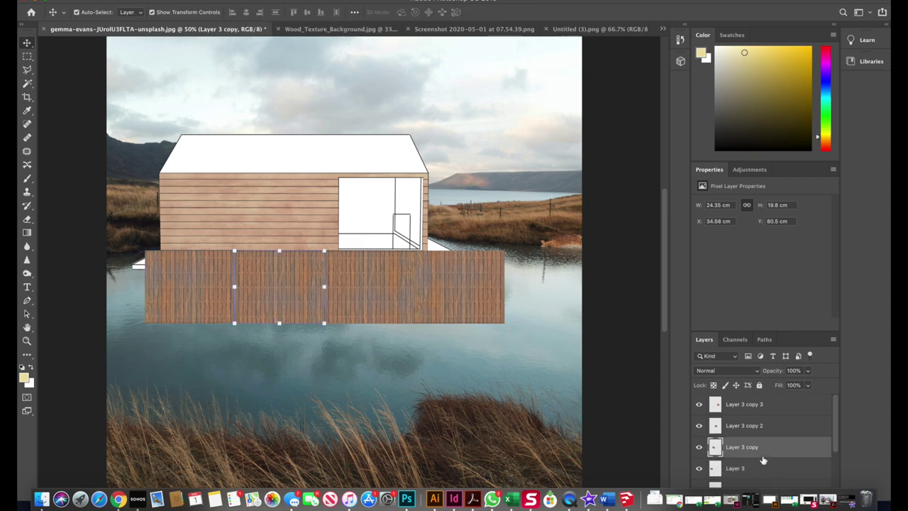
{"action": "scroll", "coordinate": [744, 471], "scroll_direction": "down", "scroll_amount": 2}
{"action": "scroll", "coordinate": [742, 466], "scroll_direction": "up", "scroll_amount": 2}
{"action": "left_click", "coordinate": [757, 408]}
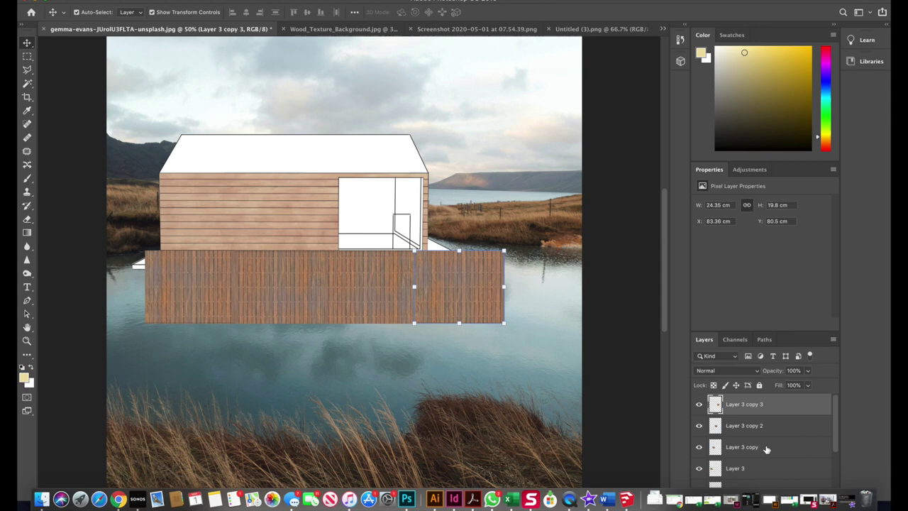
{"action": "left_click", "coordinate": [751, 470], "text": "shift"}
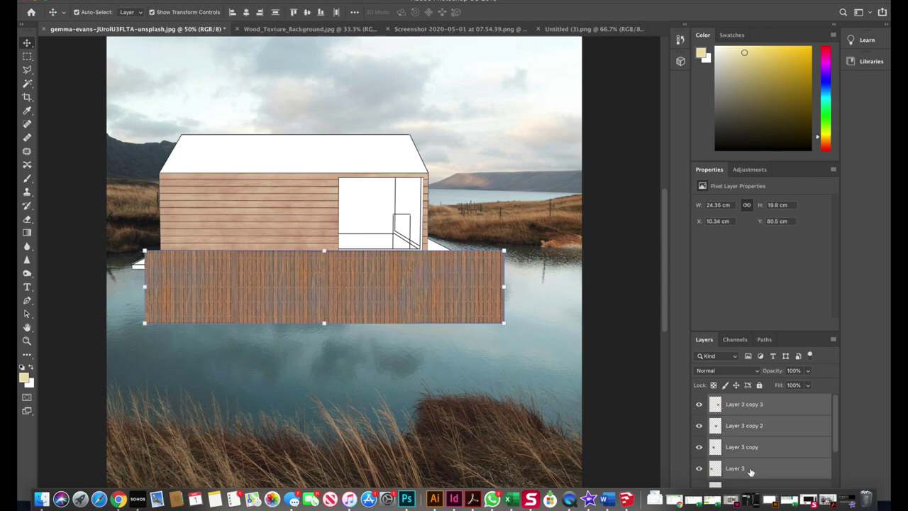
{"action": "right_click", "coordinate": [747, 409]}
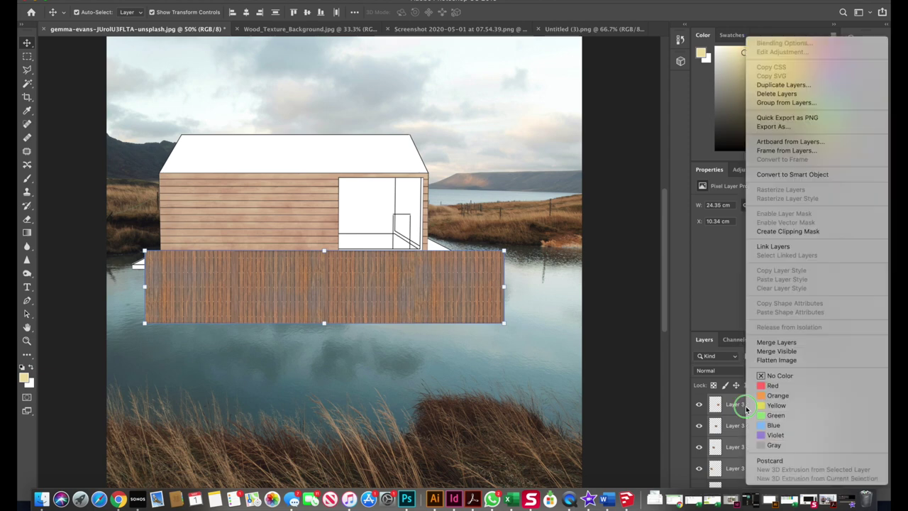
{"action": "left_click", "coordinate": [791, 342]}
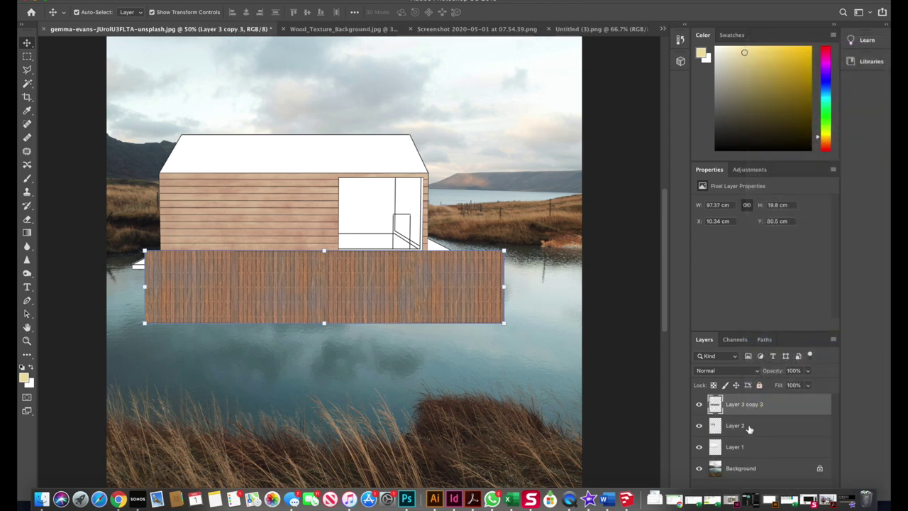
{"action": "left_click_drag", "start_coordinate": [408, 296], "coordinate": [458, 359]}
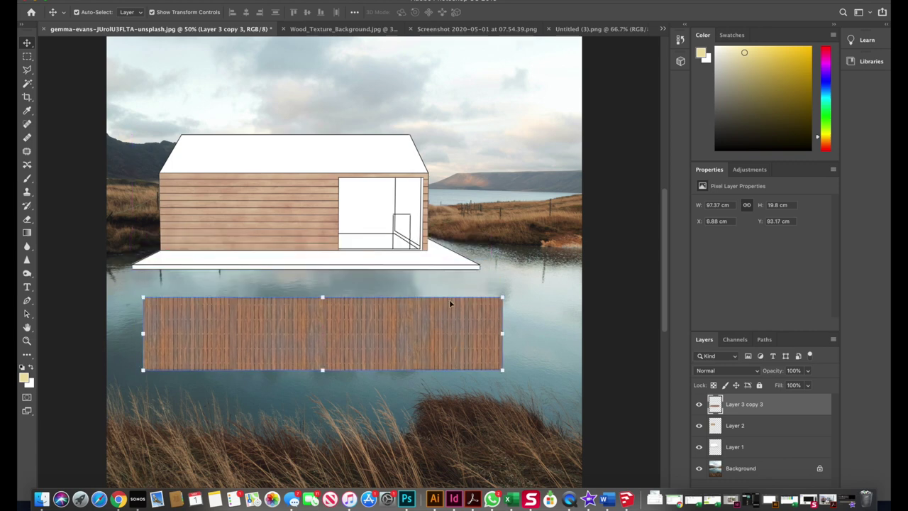
{"action": "left_click_drag", "start_coordinate": [408, 347], "coordinate": [381, 295]}
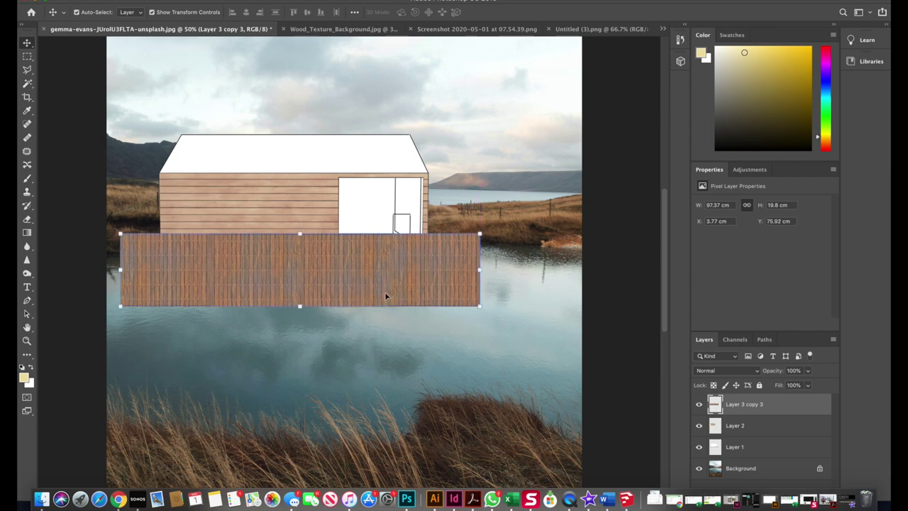
Skew the merged plank strip by pulling its upper right corner inward to the house's right wall.
{"action": "key", "text": "super+plus"}
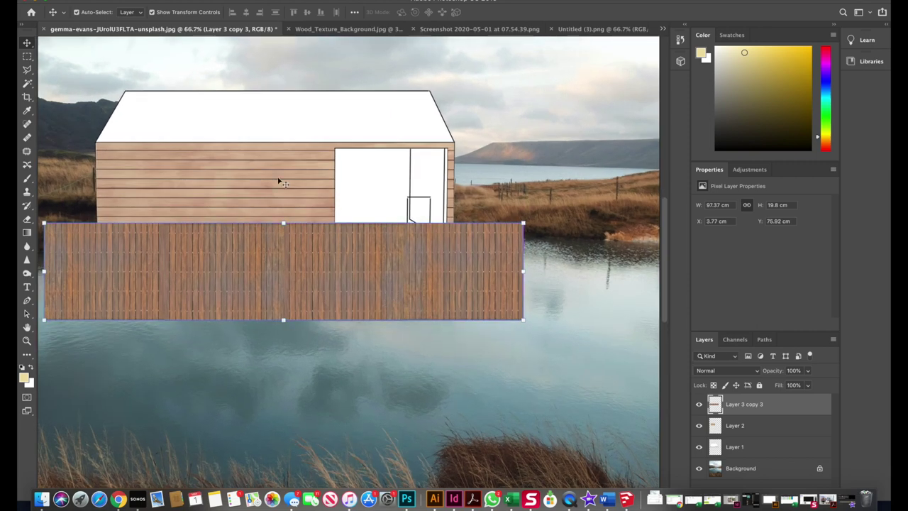
{"action": "left_click", "coordinate": [134, 0]}
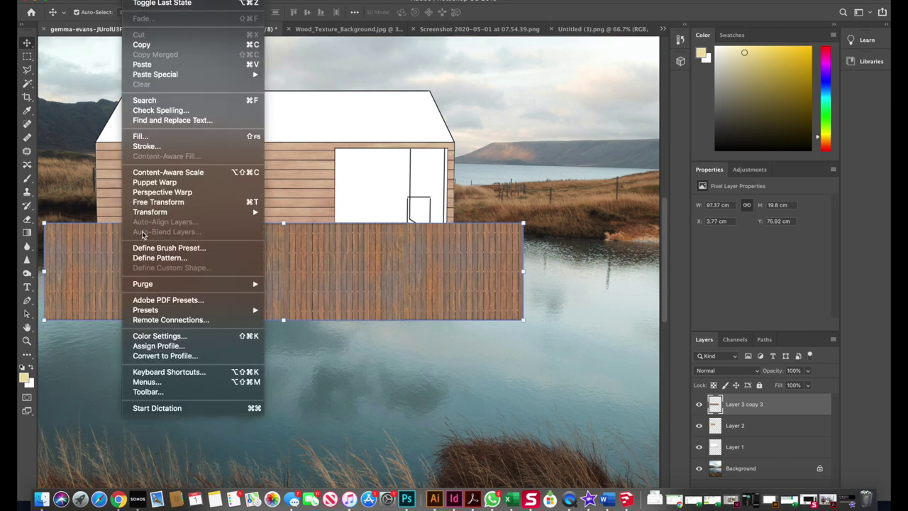
{"action": "mouse_move", "coordinate": [158, 215]}
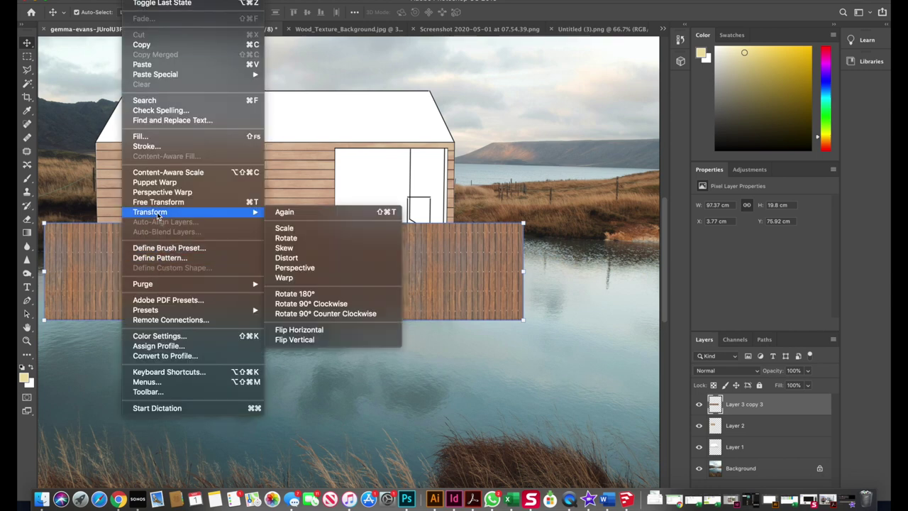
{"action": "left_click", "coordinate": [302, 253]}
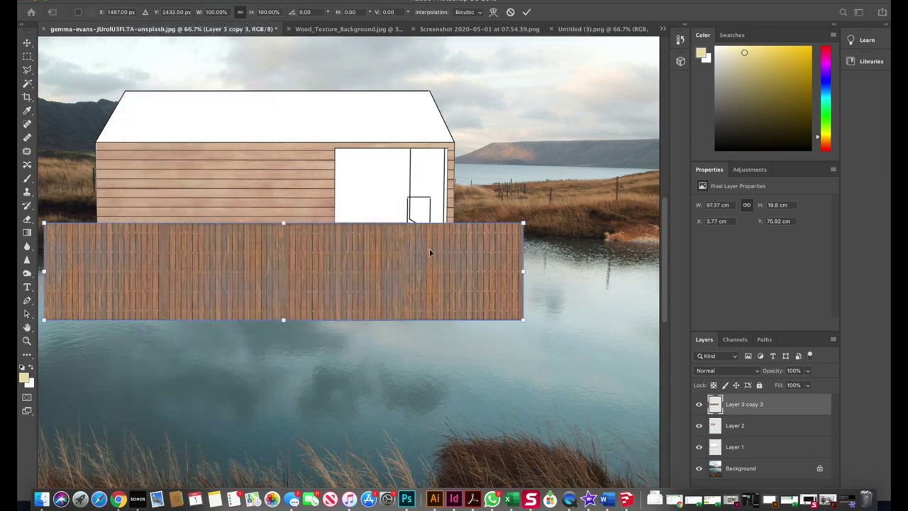
{"action": "left_click_drag", "start_coordinate": [526, 226], "coordinate": [449, 223]}
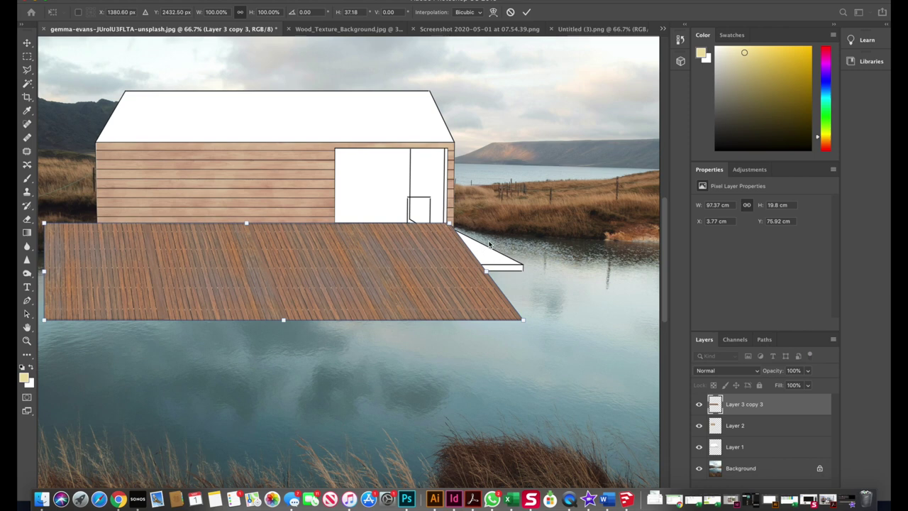
Lower the plank strip's opacity to 60% and distort it into perspective, spreading its lower corners outward and pulling its upper left corner inward.
{"action": "left_click_drag", "start_coordinate": [811, 375], "coordinate": [788, 383]}
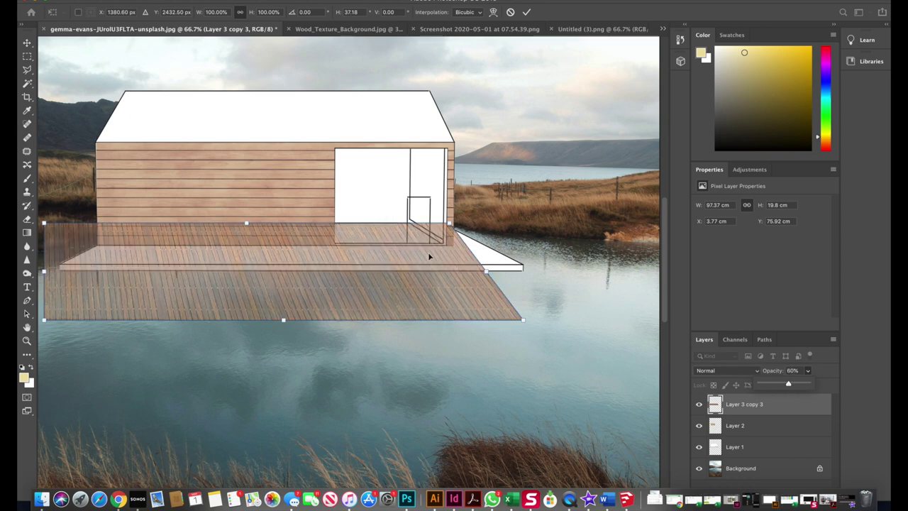
{"action": "left_click_drag", "start_coordinate": [525, 320], "coordinate": [621, 286]}
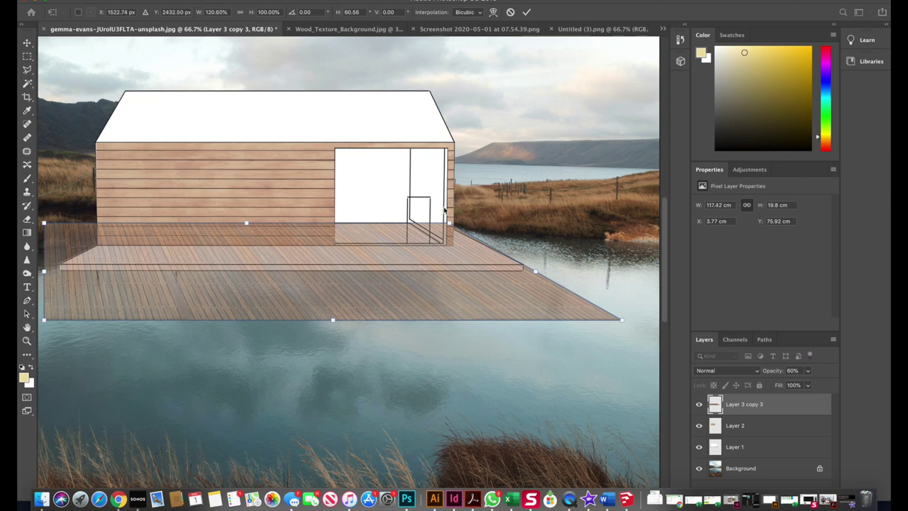
{"action": "left_click_drag", "start_coordinate": [451, 225], "coordinate": [437, 224]}
{"action": "left_click_drag", "start_coordinate": [405, 293], "coordinate": [418, 293]}
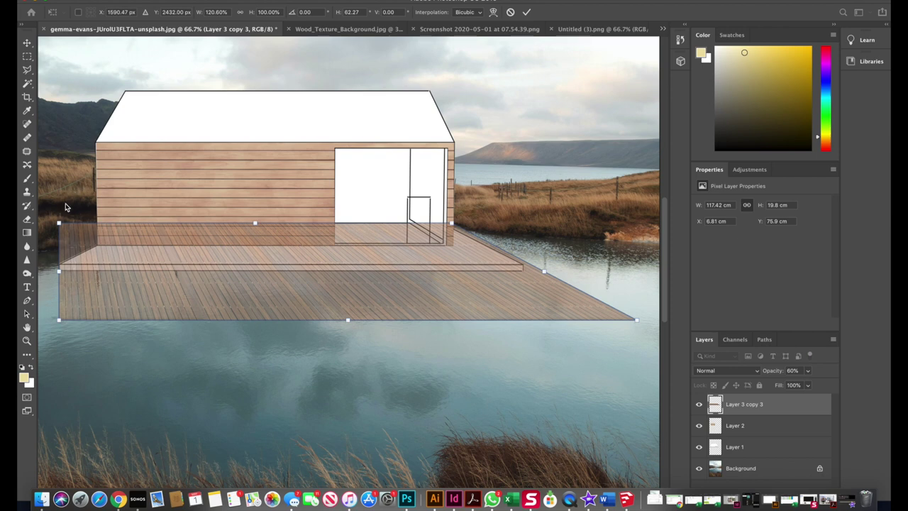
{"action": "left_click_drag", "start_coordinate": [59, 223], "coordinate": [134, 223]}
{"action": "left_click_drag", "start_coordinate": [60, 321], "coordinate": [30, 288]}
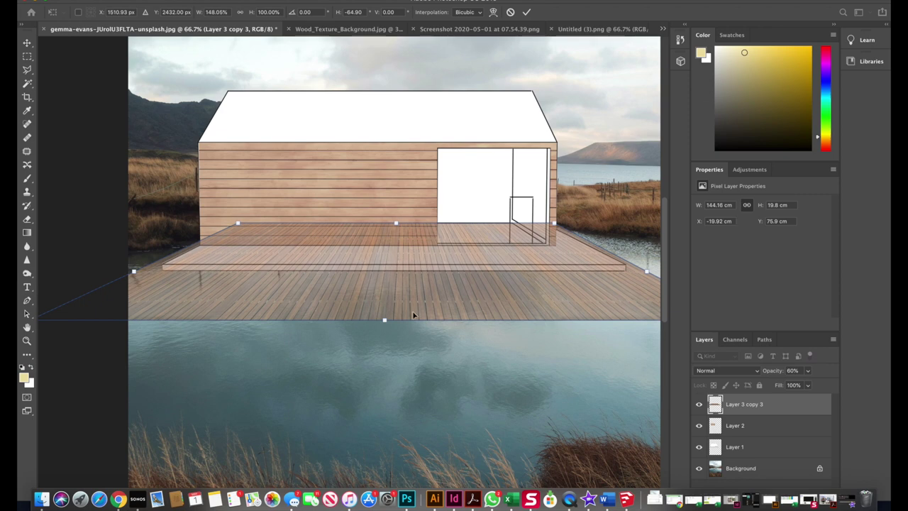
Raise both lower corners of the plank strip to the deck's front edge and shift the strip slightly left.
{"action": "scroll", "coordinate": [414, 314], "scroll_direction": "right", "scroll_amount": 2}
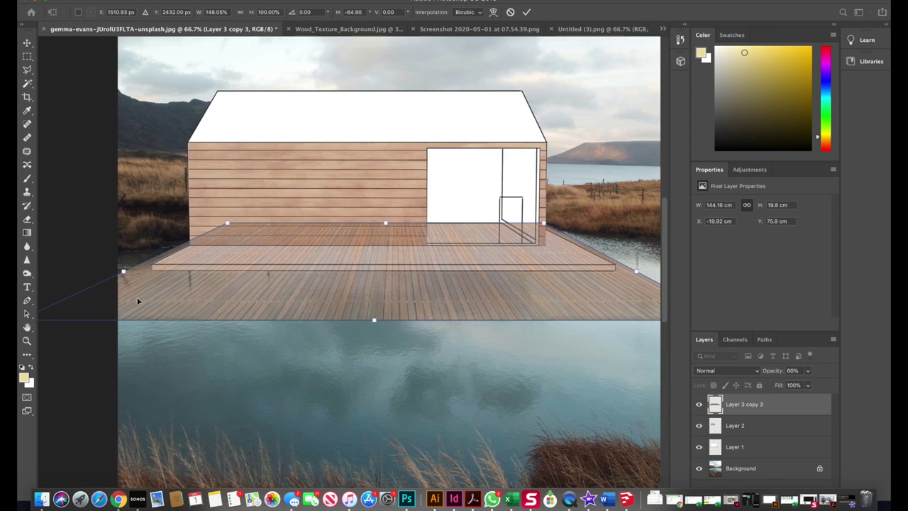
{"action": "scroll", "coordinate": [92, 301], "scroll_direction": "left", "scroll_amount": 5}
{"action": "left_click_drag", "start_coordinate": [55, 318], "coordinate": [164, 264]}
{"action": "scroll", "coordinate": [168, 275], "scroll_direction": "right", "scroll_amount": 15}
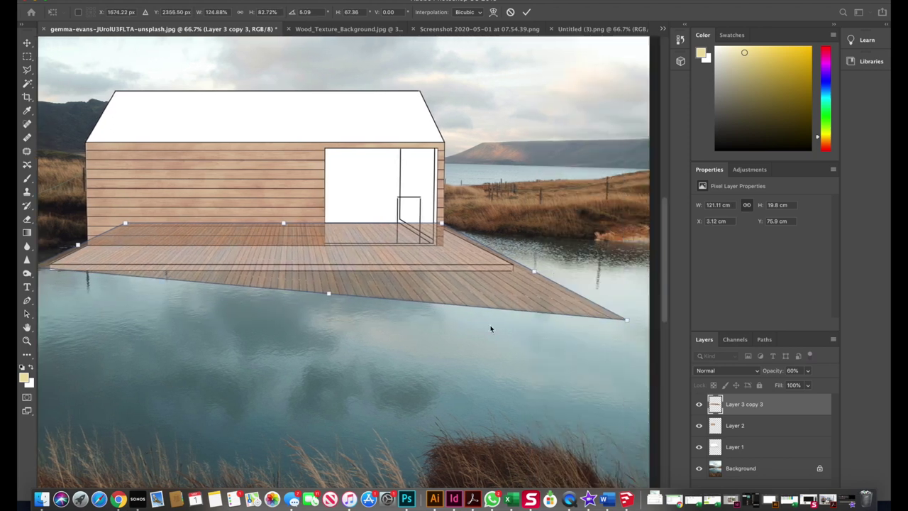
{"action": "left_click_drag", "start_coordinate": [621, 320], "coordinate": [521, 264]}
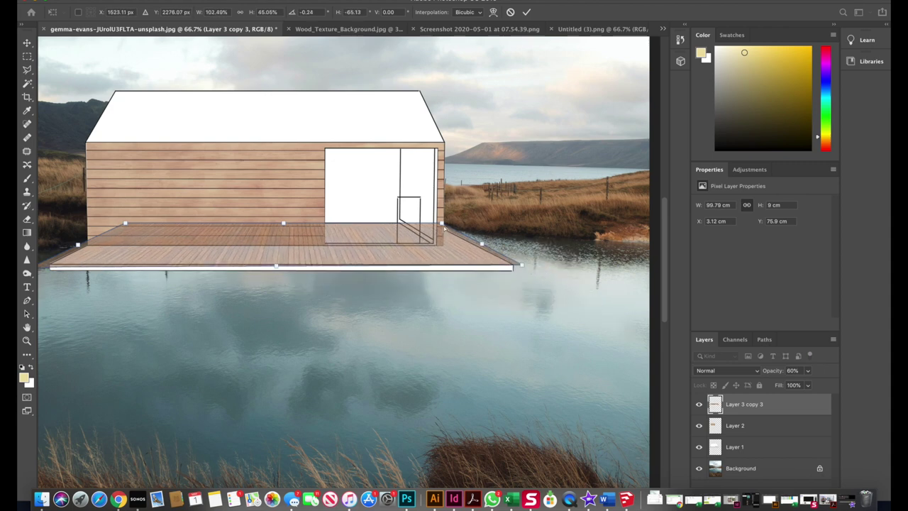
{"action": "left_click_drag", "start_coordinate": [441, 224], "coordinate": [434, 223]}
{"action": "scroll", "coordinate": [97, 247], "scroll_direction": "left", "scroll_amount": 3}
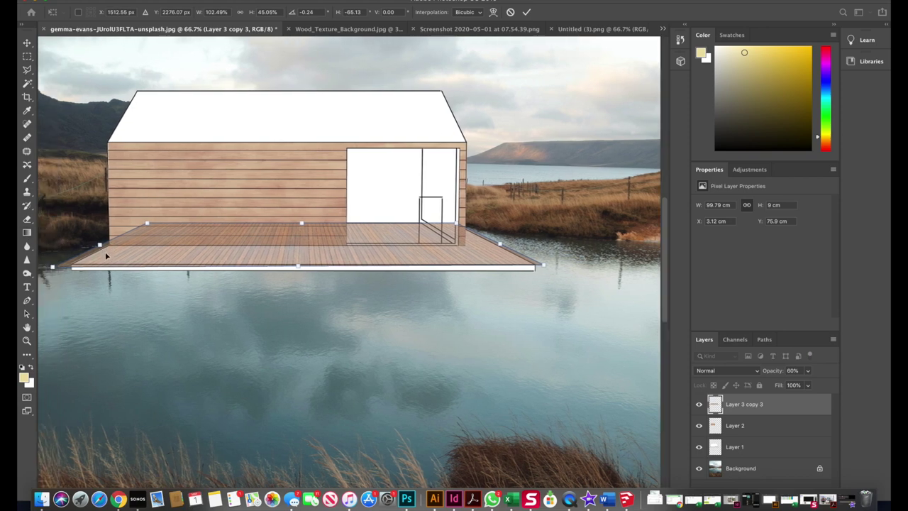
Fine-tune the plank strip's lower left corner so its bottom edge follows the deck's front line.
{"action": "scroll", "coordinate": [98, 248], "scroll_direction": "left", "scroll_amount": 3}
{"action": "left_click_drag", "start_coordinate": [74, 267], "coordinate": [81, 261]}
{"action": "key", "text": "super+plus"}
{"action": "key", "text": "super+plus"}
{"action": "key", "text": "super+plus"}
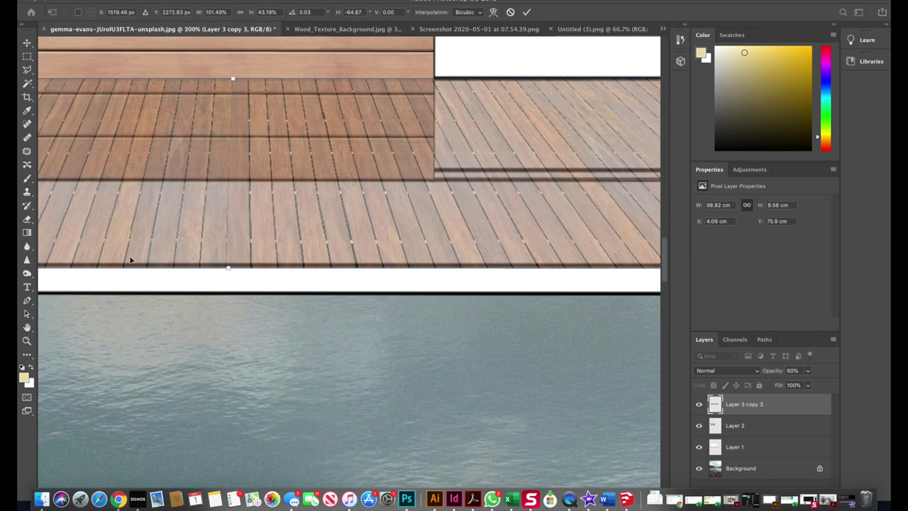
{"action": "scroll", "coordinate": [131, 261], "scroll_direction": "left", "scroll_amount": 10}
{"action": "scroll", "coordinate": [182, 244], "scroll_direction": "left", "scroll_amount": 10}
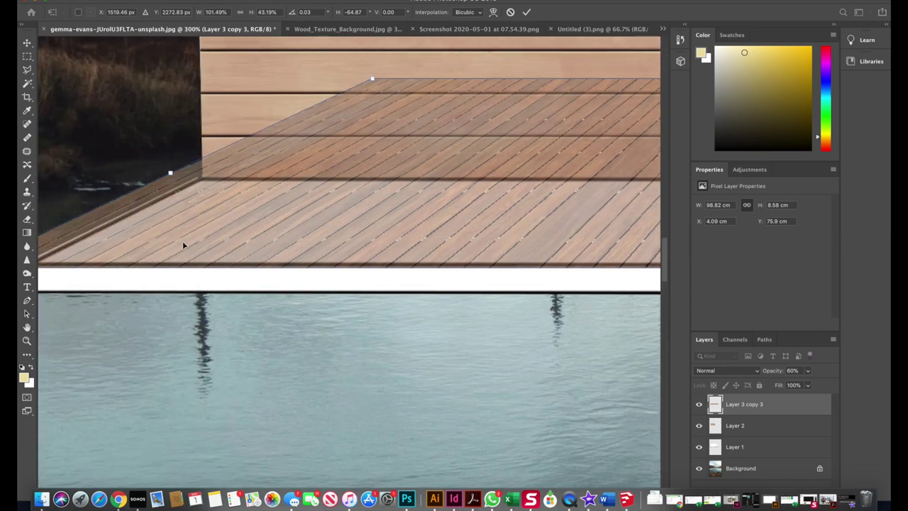
{"action": "scroll", "coordinate": [162, 251], "scroll_direction": "left", "scroll_amount": 1}
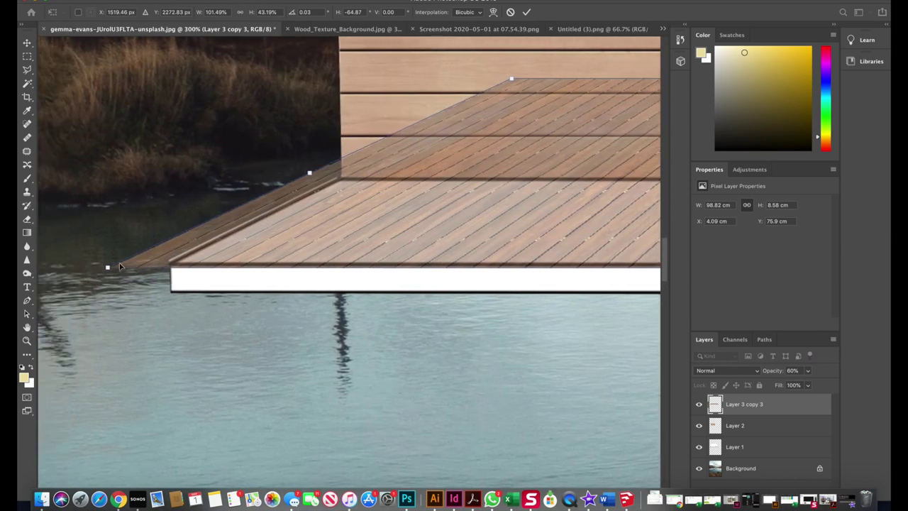
{"action": "left_click_drag", "start_coordinate": [108, 269], "coordinate": [112, 264]}
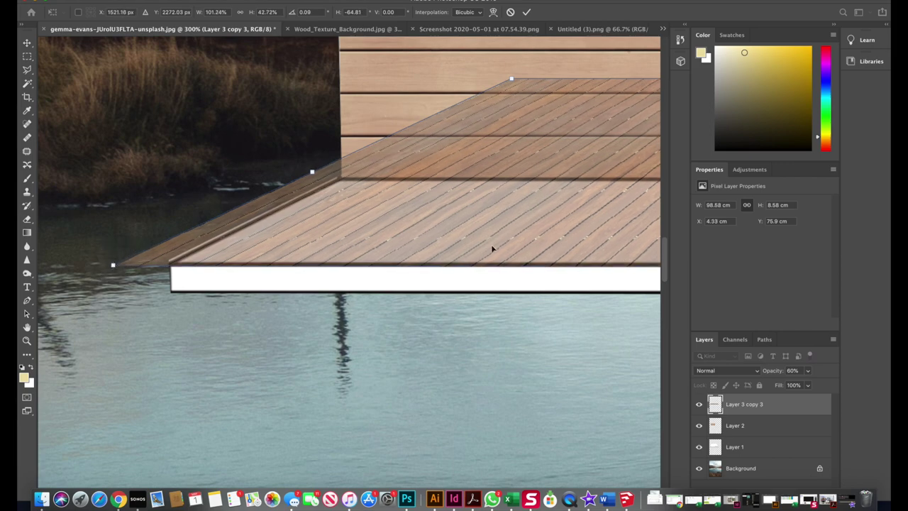
Check the plank strip's fit along the deck to its right end and apply the distortion.
{"action": "scroll", "coordinate": [509, 249], "scroll_direction": "right", "scroll_amount": 8}
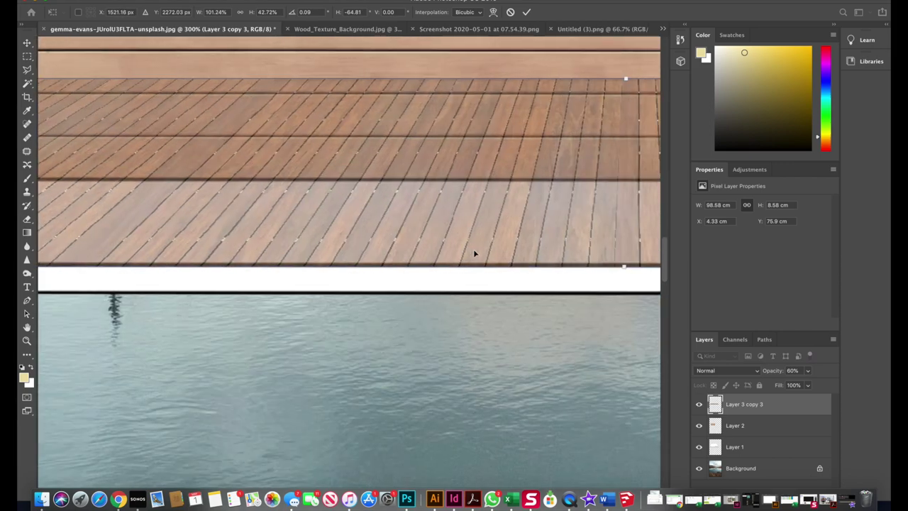
{"action": "scroll", "coordinate": [463, 247], "scroll_direction": "right", "scroll_amount": 10}
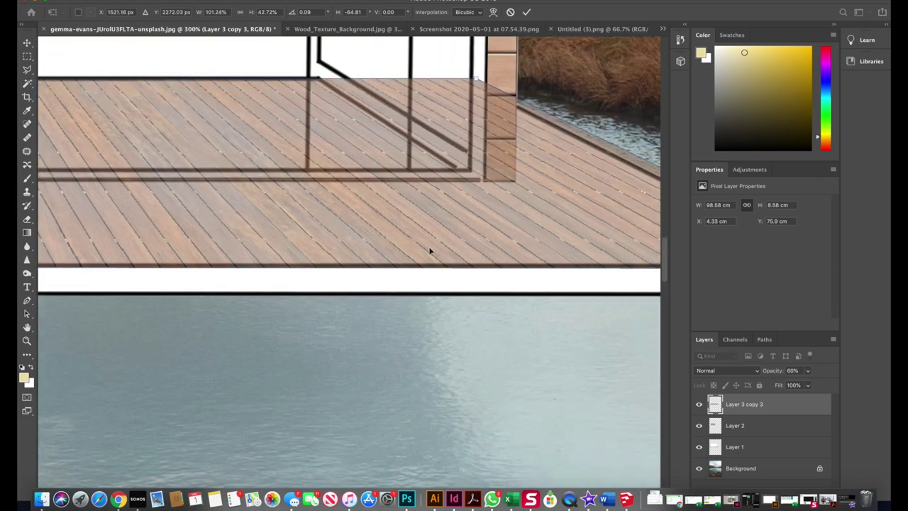
{"action": "scroll", "coordinate": [445, 251], "scroll_direction": "right", "scroll_amount": 6}
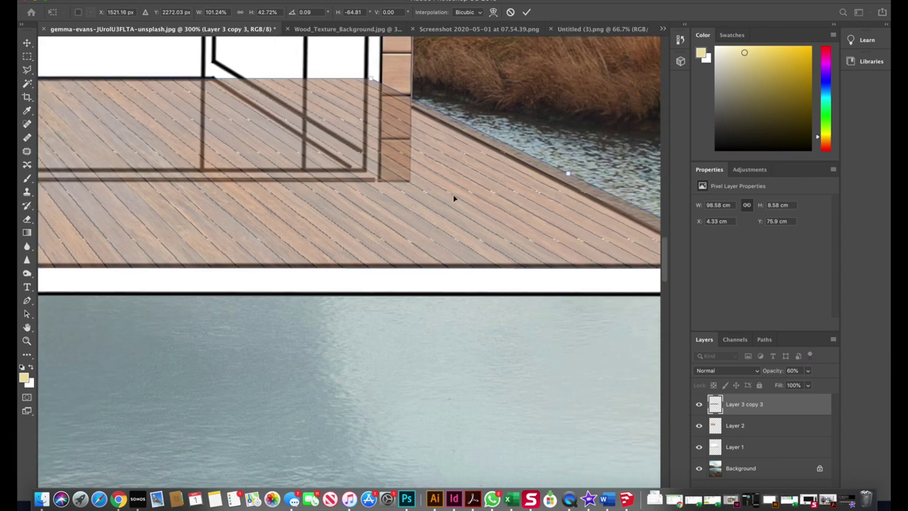
{"action": "scroll", "coordinate": [452, 193], "scroll_direction": "down", "scroll_amount": 8}
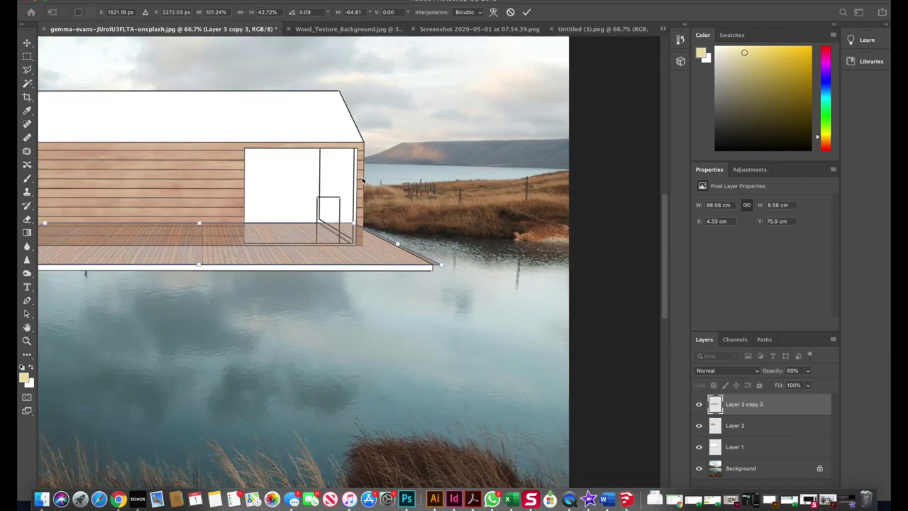
{"action": "scroll", "coordinate": [366, 175], "scroll_direction": "left", "scroll_amount": 6}
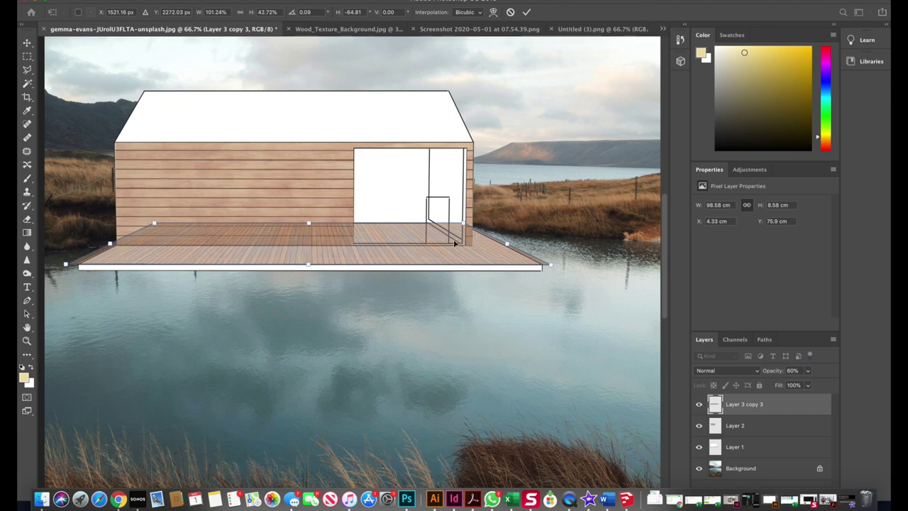
{"action": "key", "text": "Return"}
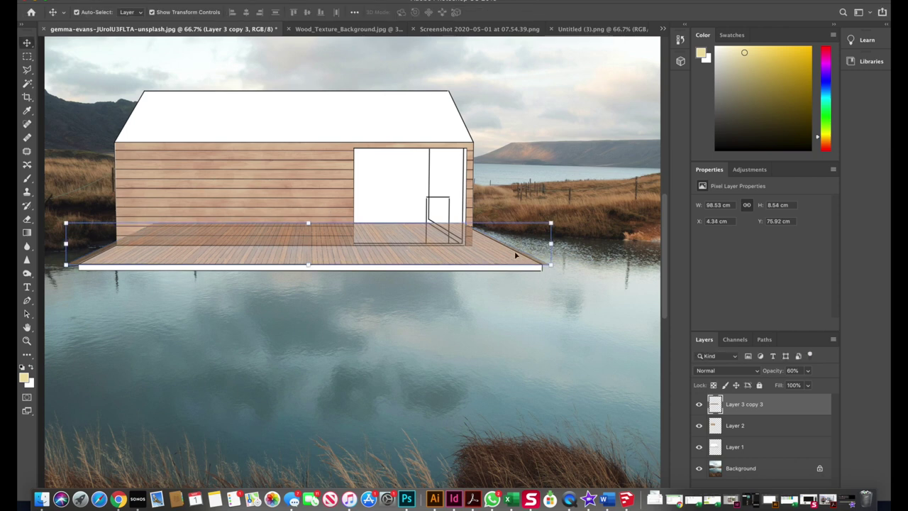
Outline the planks overlapping the house wall and spilling past the deck's left edge with the Polygonal Lasso, and delete them.
{"action": "scroll", "coordinate": [177, 252], "scroll_direction": "up", "scroll_amount": 1}
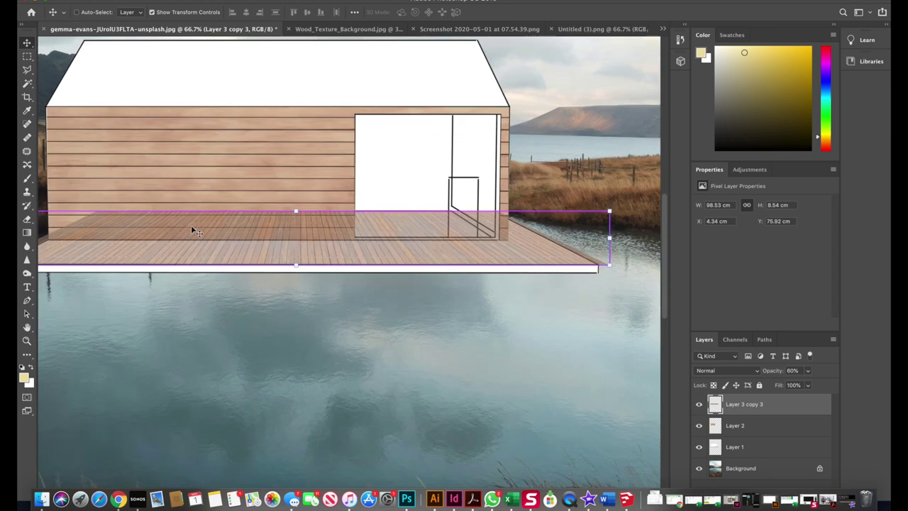
{"action": "scroll", "coordinate": [219, 232], "scroll_direction": "left", "scroll_amount": 2}
{"action": "scroll", "coordinate": [149, 225], "scroll_direction": "left", "scroll_amount": 4}
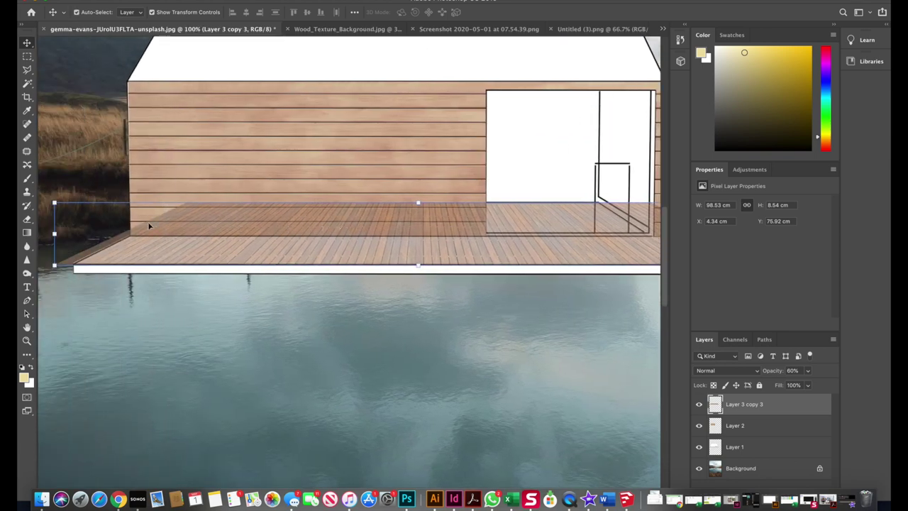
{"action": "left_click", "coordinate": [27, 69]}
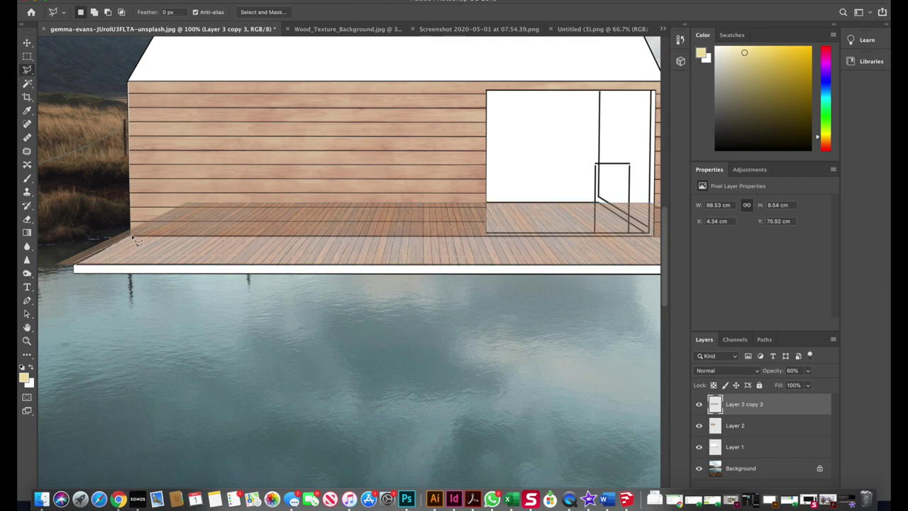
{"action": "scroll", "coordinate": [319, 241], "scroll_direction": "right", "scroll_amount": 10}
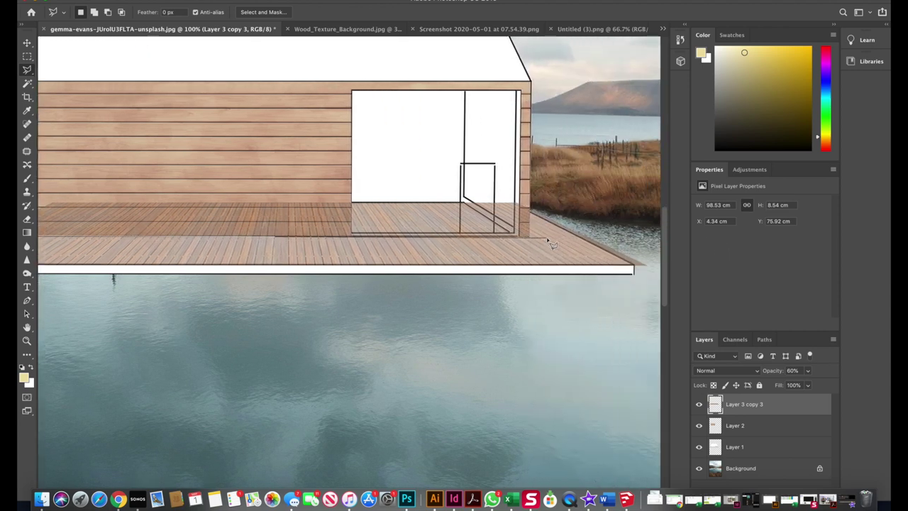
{"action": "left_click", "coordinate": [529, 206]}
{"action": "left_click", "coordinate": [476, 130]}
{"action": "left_click", "coordinate": [111, 144]}
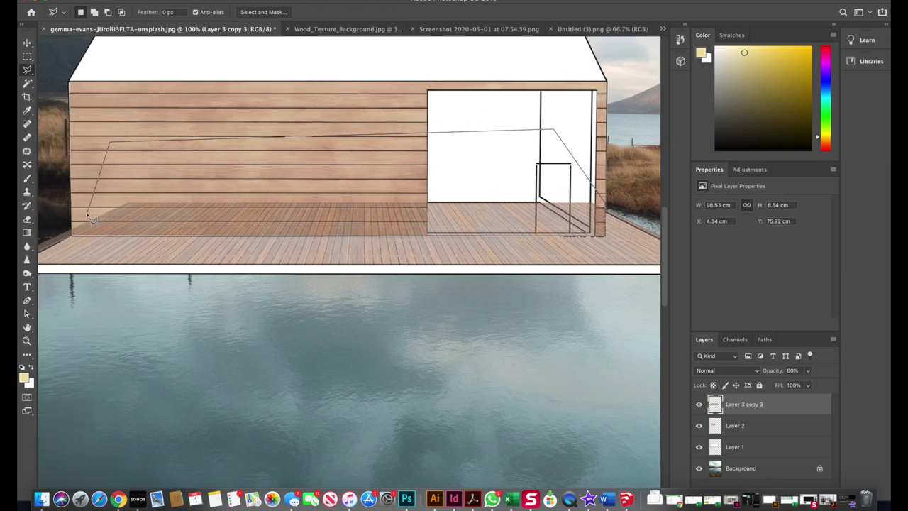
{"action": "left_click", "coordinate": [54, 224]}
{"action": "left_click", "coordinate": [76, 282]}
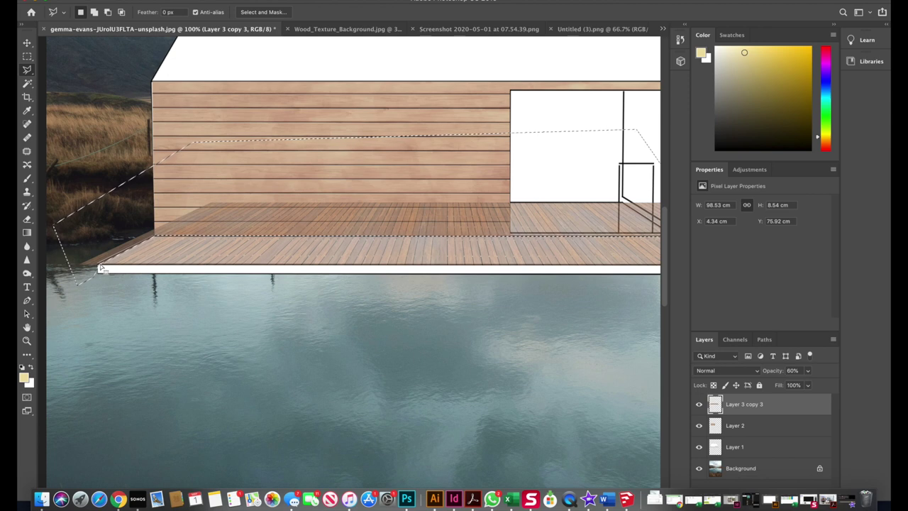
{"action": "double_click", "coordinate": [100, 269]}
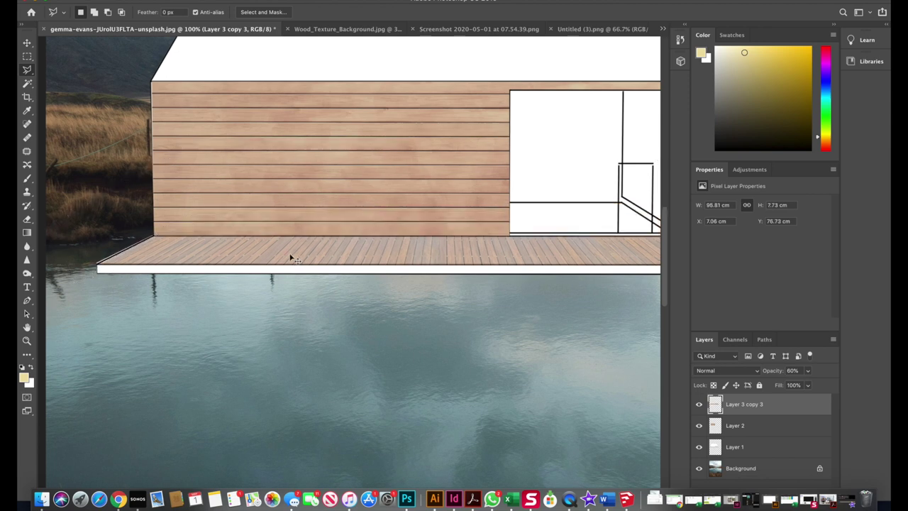
Outline the sliver of planks outside the deck's right edge with the Polygonal Lasso, delete it and clear the selection.
{"action": "scroll", "coordinate": [287, 259], "scroll_direction": "right", "scroll_amount": 8}
{"action": "scroll", "coordinate": [283, 263], "scroll_direction": "right", "scroll_amount": 3}
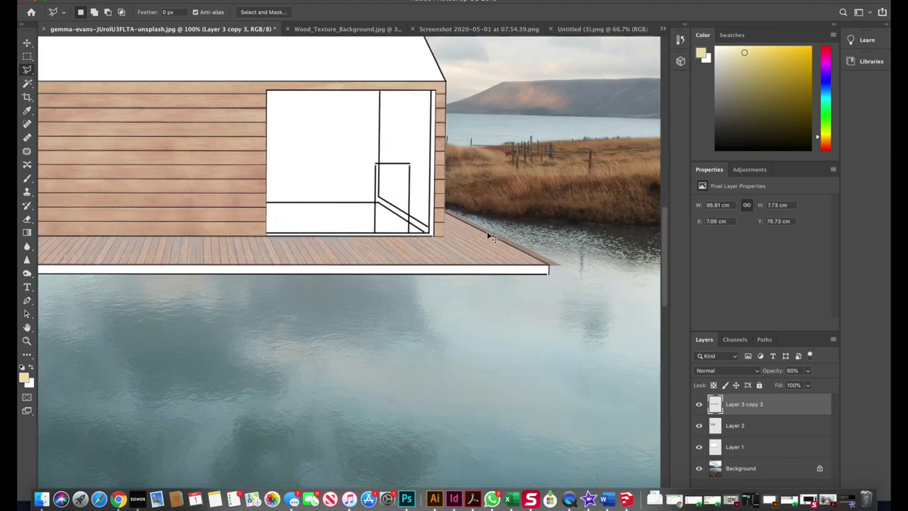
{"action": "left_click", "coordinate": [523, 263]}
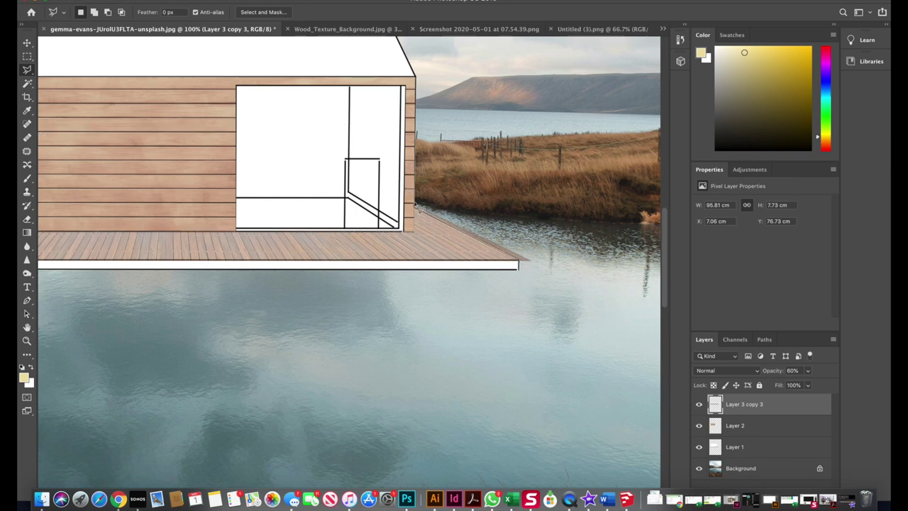
{"action": "left_click", "coordinate": [417, 192]}
{"action": "left_click", "coordinate": [543, 275]}
{"action": "left_click", "coordinate": [520, 263]}
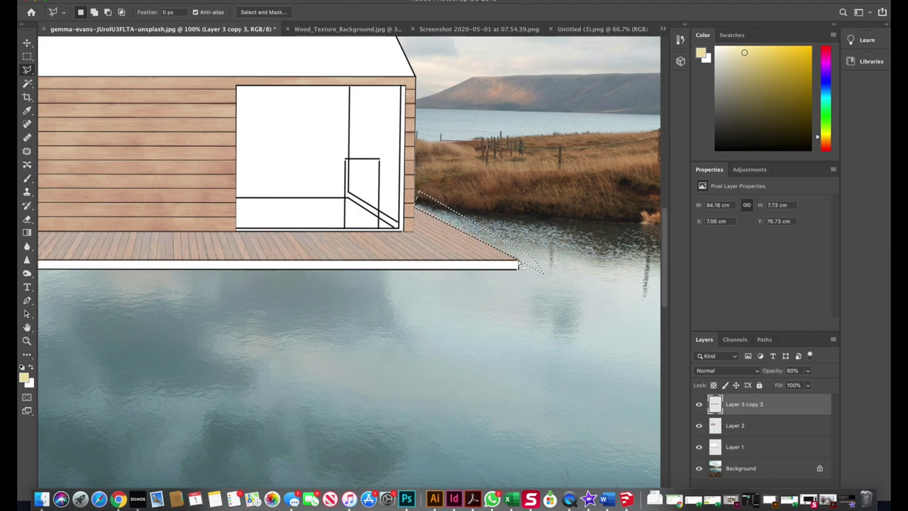
{"action": "key", "text": "m"}
{"action": "key", "text": "ctrl+d"}
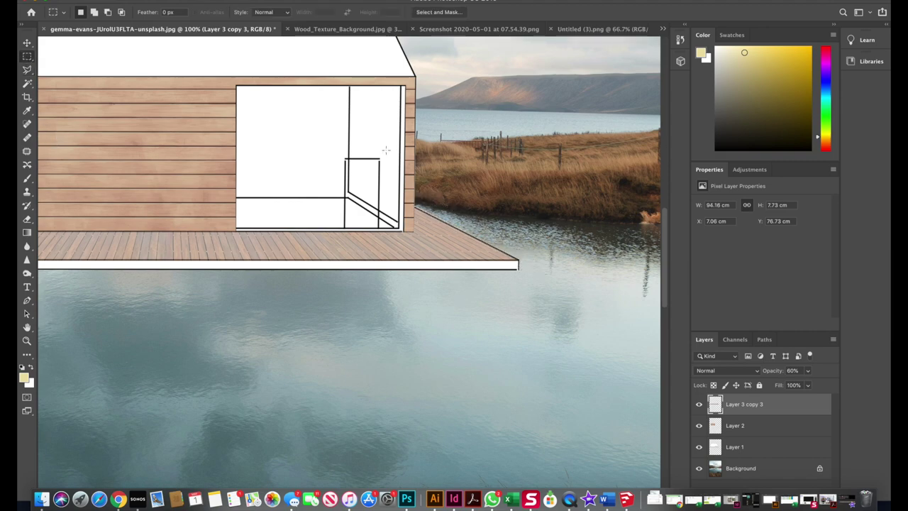
On Layer 1, cut a small rectangle out of the white fill in the glass opening's upper left area and deselect.
{"action": "key", "text": "ctrl+minus"}
{"action": "key", "text": "ctrl+minus"}
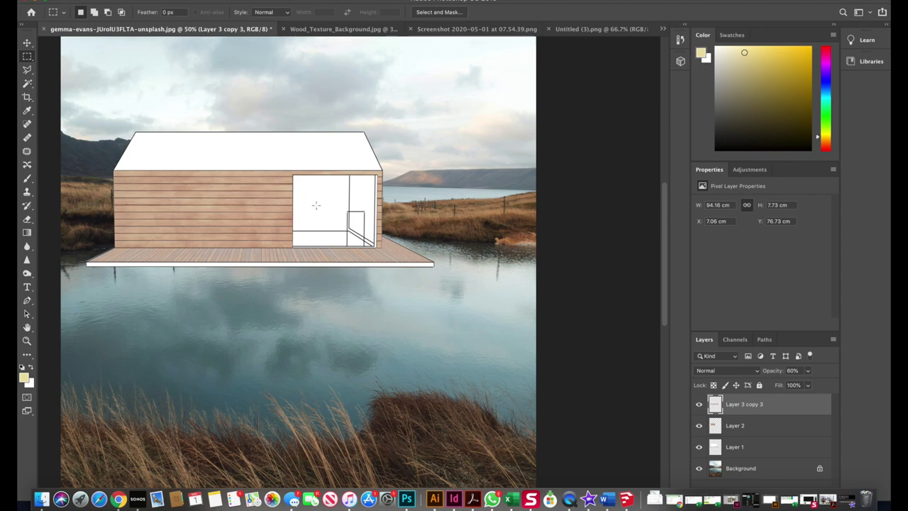
{"action": "key", "text": "super+plus"}
{"action": "key", "text": "super+plus"}
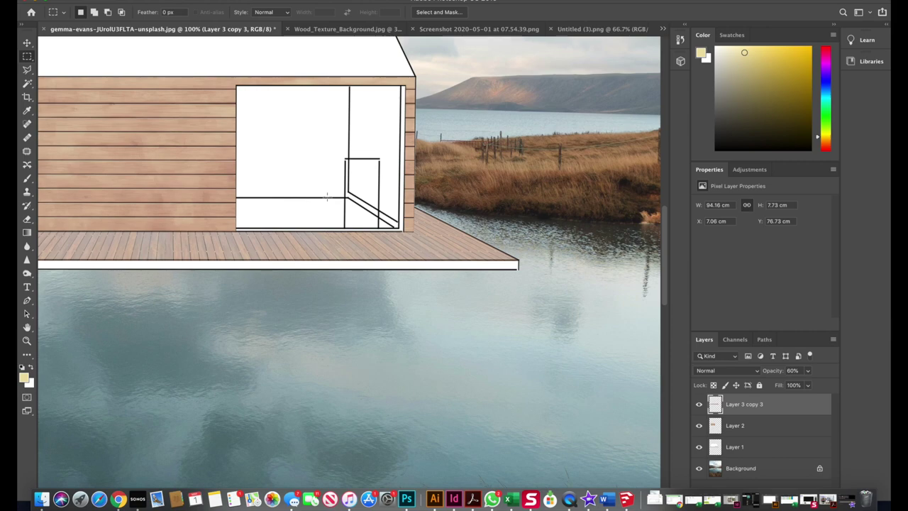
{"action": "left_click", "coordinate": [746, 454]}
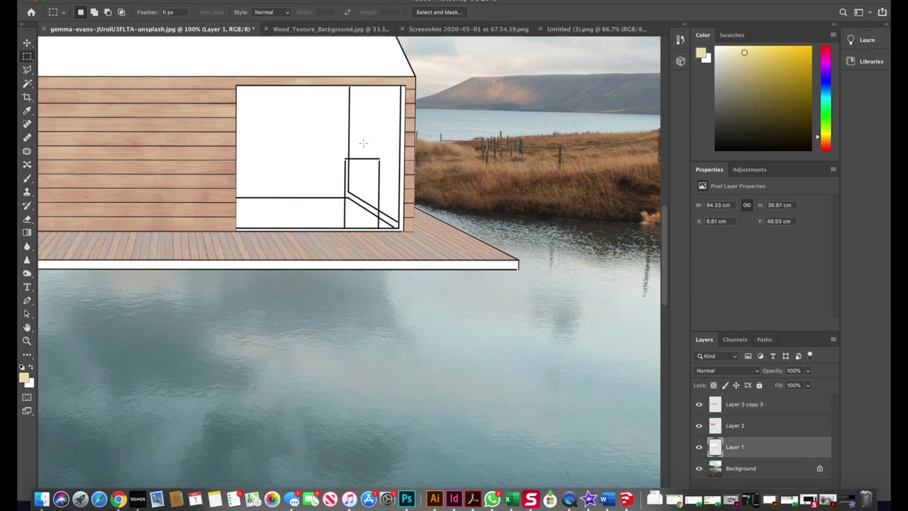
{"action": "key", "text": "super+plus"}
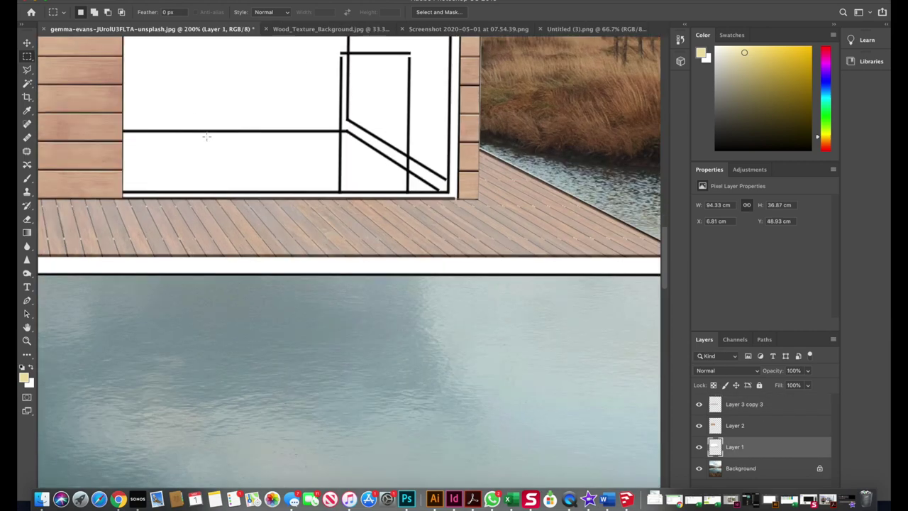
{"action": "scroll", "coordinate": [202, 129], "scroll_direction": "up", "scroll_amount": 5}
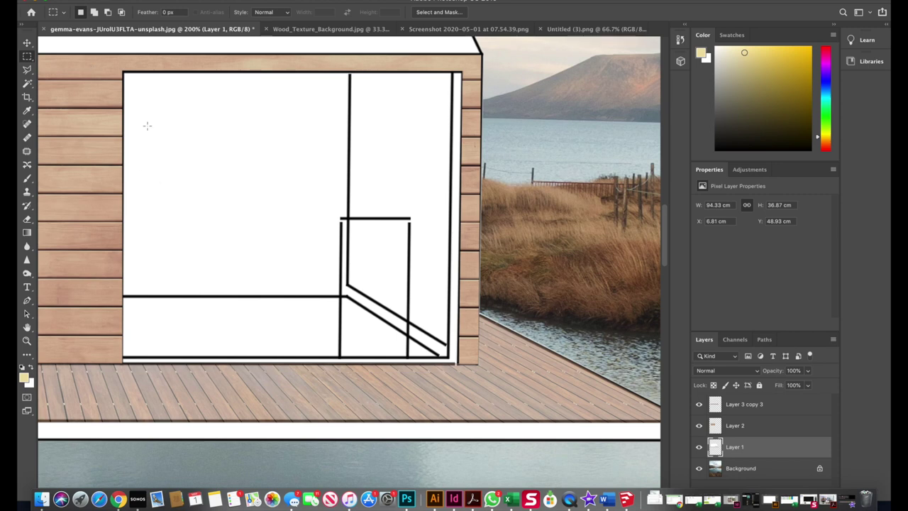
{"action": "left_click_drag", "start_coordinate": [141, 96], "coordinate": [244, 177]}
{"action": "key", "text": "super+alt+shift+v"}
{"action": "left_click", "coordinate": [258, 170]}
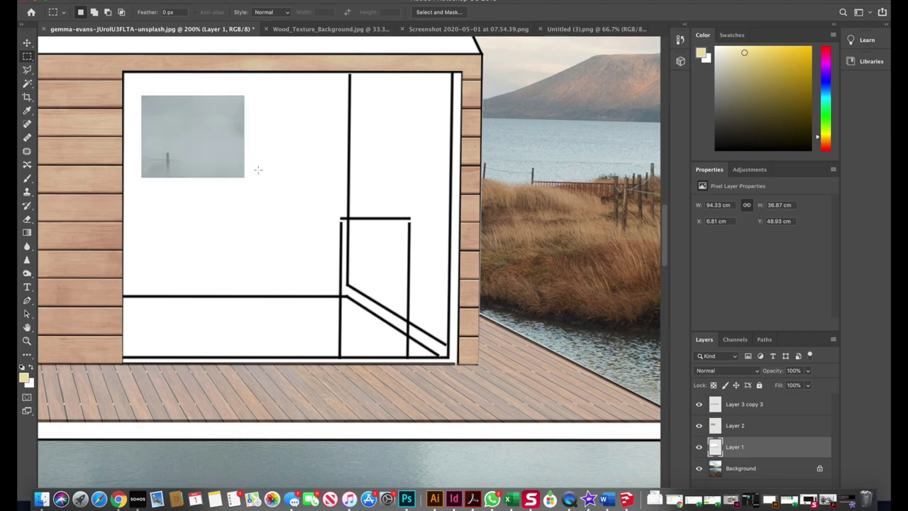
Undo the small rectangular cut in the white fill of the glass opening.
{"action": "key", "text": "super+minus"}
{"action": "key", "text": "super+minus"}
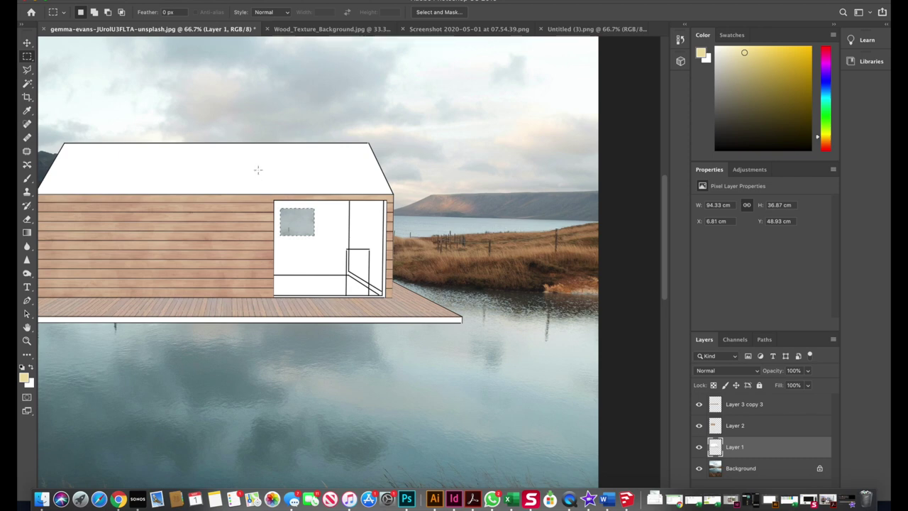
{"action": "key", "text": "super+z"}
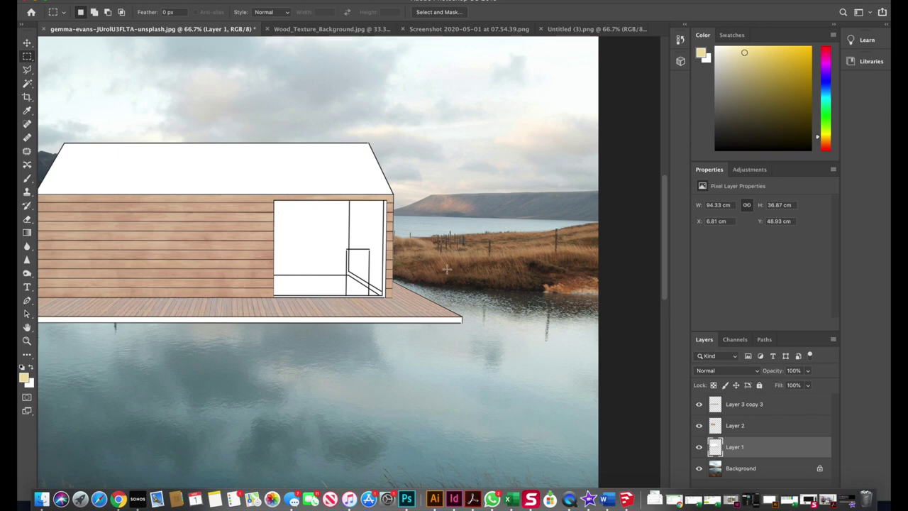
Try to close the line gaps at the upper corners of the small frame in the glass opening with the Clone Stamp.
{"action": "scroll", "coordinate": [352, 280], "scroll_direction": "up", "scroll_amount": 4}
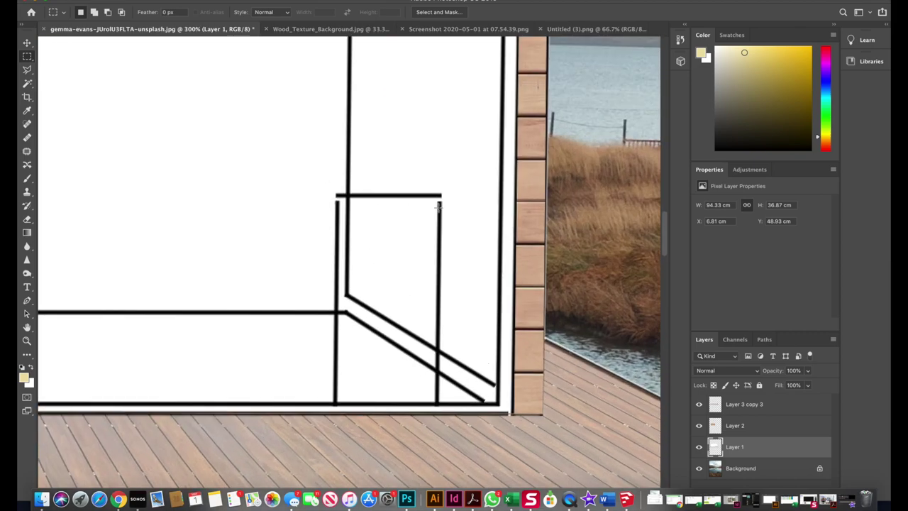
{"action": "left_click", "coordinate": [27, 192]}
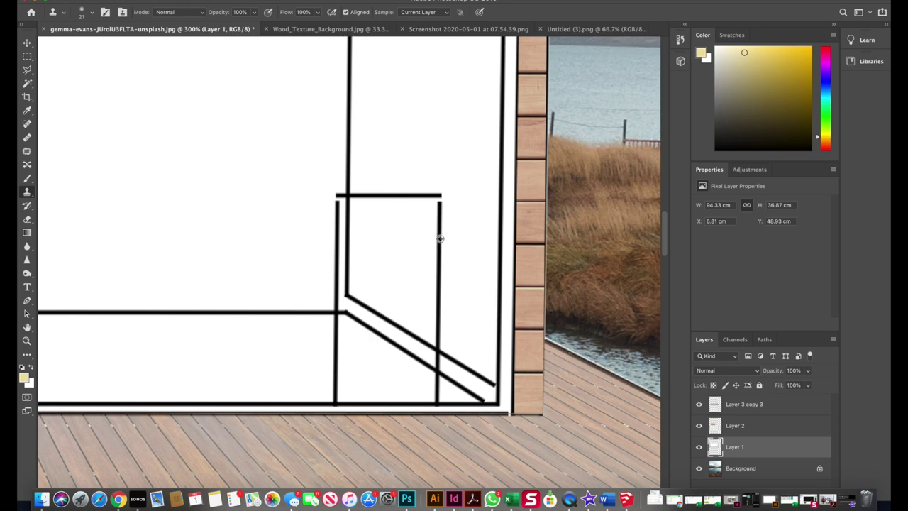
{"action": "mouse_move", "coordinate": [452, 200]}
{"action": "left_mouse_down"}
{"action": "mouse_move", "coordinate": [456, 211]}
{"action": "mouse_move", "coordinate": [449, 184]}
{"action": "mouse_move", "coordinate": [459, 165]}
{"action": "left_mouse_up"}
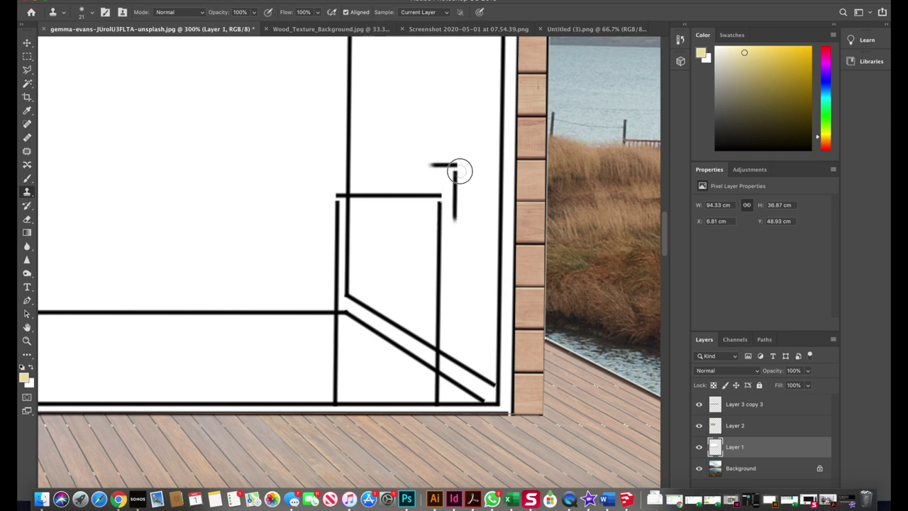
{"action": "key", "text": "super+z"}
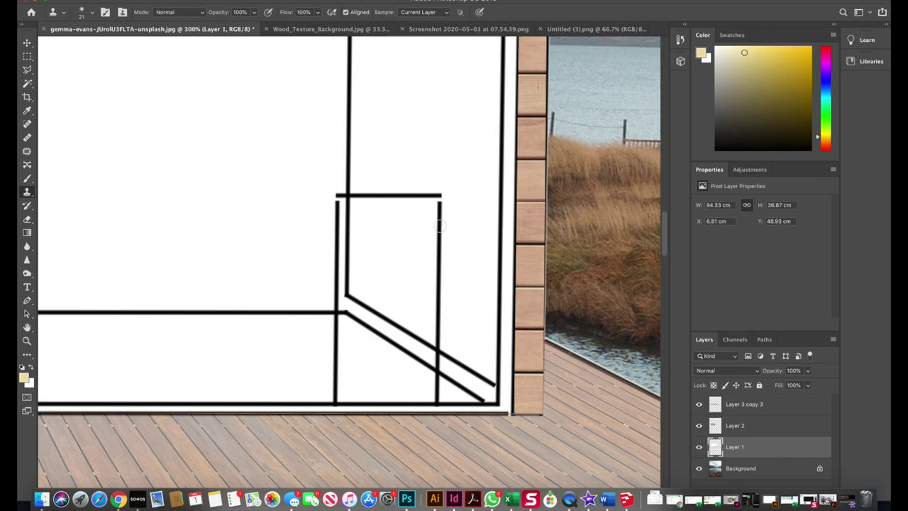
{"action": "left_click_drag", "start_coordinate": [440, 212], "coordinate": [440, 198]}
{"action": "left_click_drag", "start_coordinate": [337, 208], "coordinate": [337, 199]}
{"action": "left_click", "coordinate": [337, 200]}
{"action": "left_click", "coordinate": [446, 203]}
Set the Clone Stamp hardness to 100% and extend the small frame's vertical lines up to its top line, closing both corner gaps.
{"action": "right_click", "coordinate": [442, 172]}
{"action": "left_click_drag", "start_coordinate": [497, 221], "coordinate": [564, 219]}
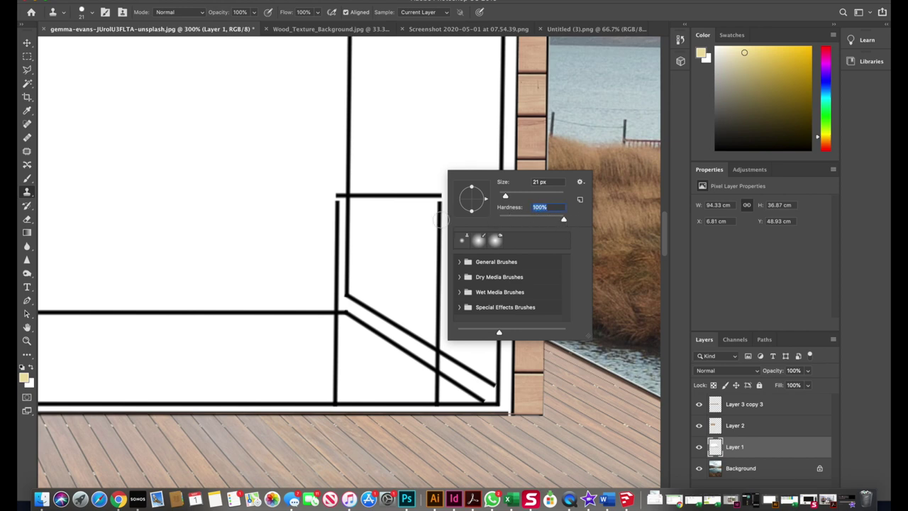
{"action": "key", "text": "Return"}
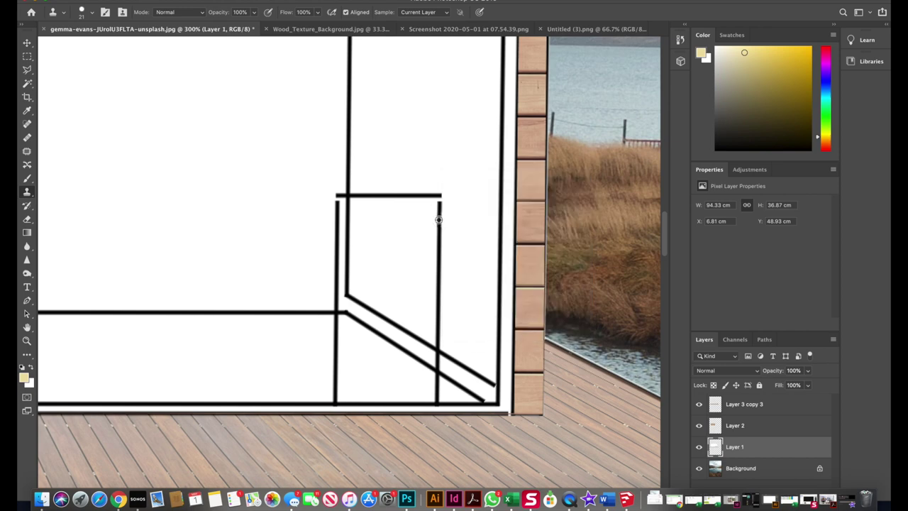
{"action": "left_click_drag", "start_coordinate": [440, 213], "coordinate": [439, 202]}
{"action": "key", "text": "super+z"}
{"action": "left_click_drag", "start_coordinate": [439, 215], "coordinate": [440, 206]}
Outline the upper diagonal line segment inside the small frame with the Polygonal Lasso, clone white over it and deselect.
{"action": "mouse_move", "coordinate": [357, 292]}
{"action": "left_mouse_down"}
{"action": "mouse_move", "coordinate": [374, 315]}
{"action": "mouse_move", "coordinate": [405, 324]}
{"action": "mouse_move", "coordinate": [371, 286]}
{"action": "left_mouse_up"}
{"action": "key", "text": "ctrl+z"}
{"action": "key", "text": "l"}
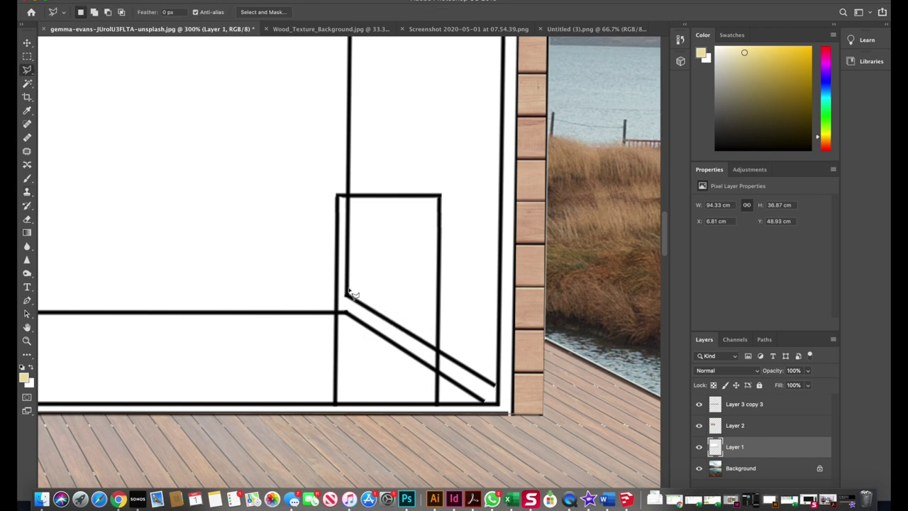
{"action": "mouse_move", "coordinate": [352, 293]}
{"action": "left_mouse_down"}
{"action": "mouse_move", "coordinate": [351, 310]}
{"action": "mouse_move", "coordinate": [439, 363]}
{"action": "mouse_move", "coordinate": [437, 342]}
{"action": "mouse_move", "coordinate": [348, 295]}
{"action": "left_mouse_up"}
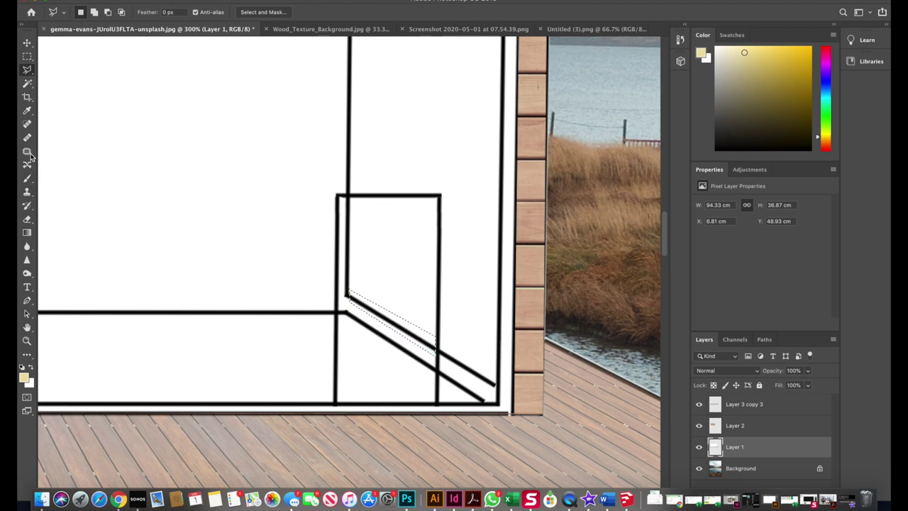
{"action": "left_click", "coordinate": [27, 192]}
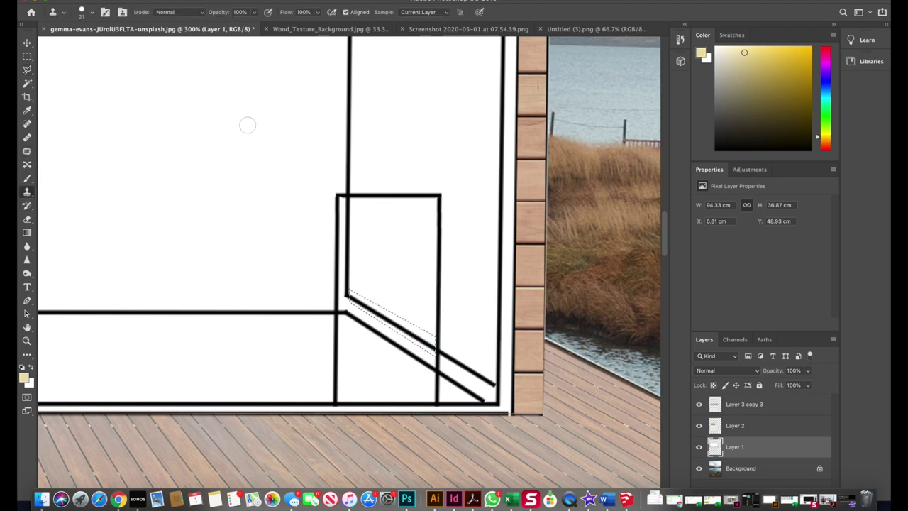
{"action": "mouse_move", "coordinate": [349, 295]}
{"action": "left_mouse_down"}
{"action": "mouse_move", "coordinate": [396, 318]}
{"action": "mouse_move", "coordinate": [421, 347]}
{"action": "mouse_move", "coordinate": [370, 310]}
{"action": "left_mouse_up"}
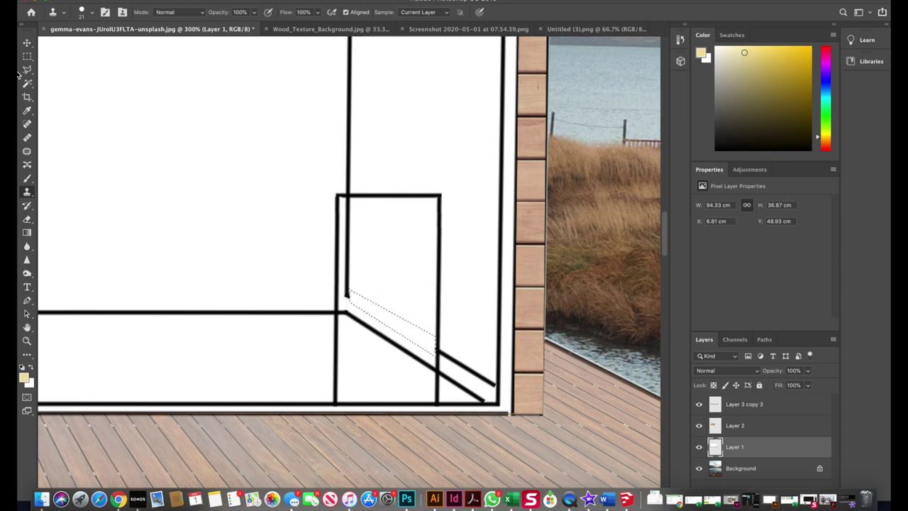
{"action": "key", "text": "l"}
{"action": "key", "text": "super+d"}
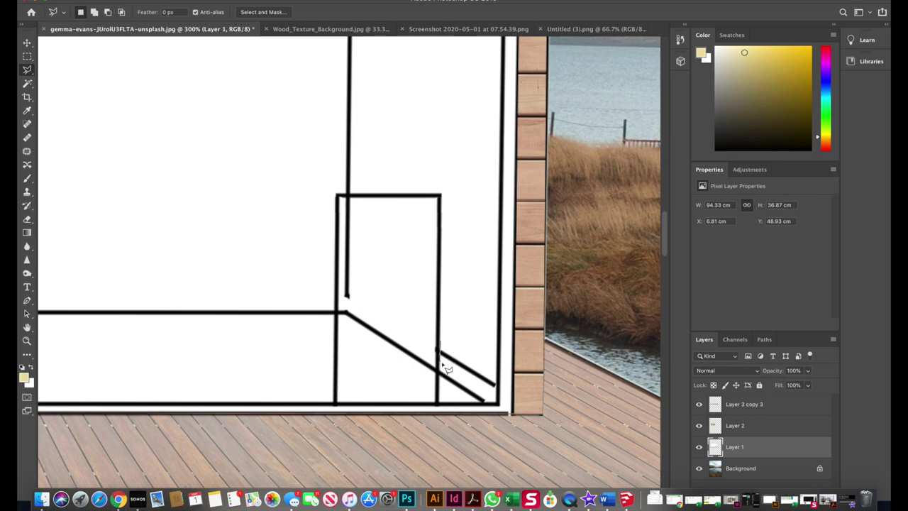
Outline the rest of the upper diagonal line beyond the small frame's right side, clone white over it and clear the selection.
{"action": "left_click", "coordinate": [497, 372]}
{"action": "left_click", "coordinate": [440, 344]}
{"action": "left_click", "coordinate": [26, 191]}
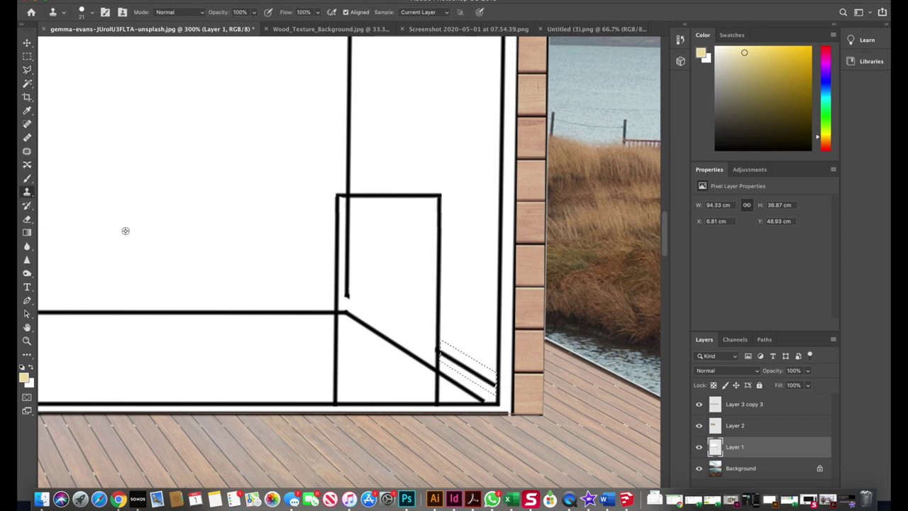
{"action": "left_click", "coordinate": [412, 347], "text": "alt"}
{"action": "mouse_move", "coordinate": [447, 351]}
{"action": "left_mouse_down"}
{"action": "mouse_move", "coordinate": [498, 381]}
{"action": "mouse_move", "coordinate": [442, 351]}
{"action": "left_mouse_up"}
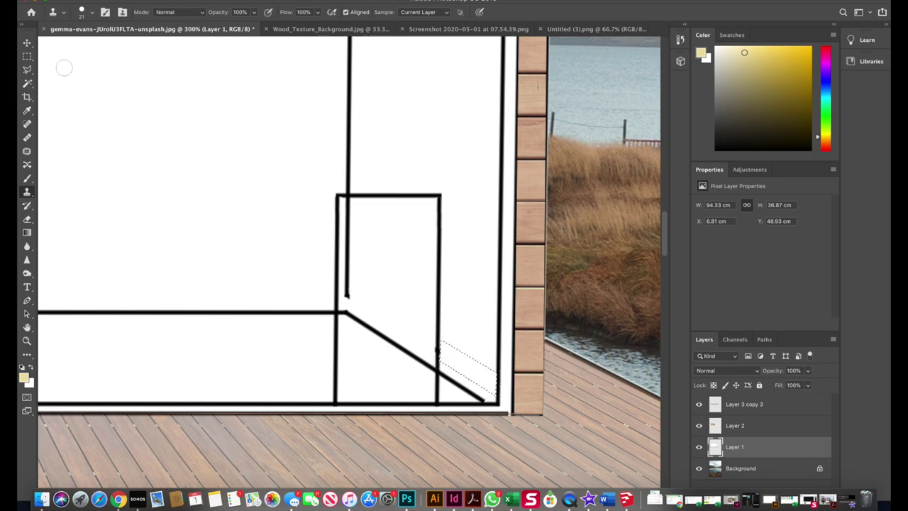
{"action": "left_click", "coordinate": [27, 56]}
{"action": "key", "text": "super+d"}
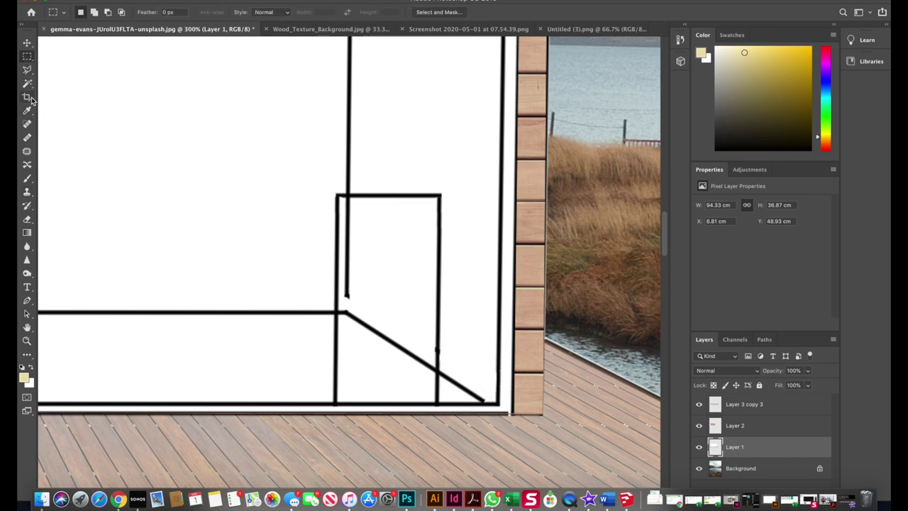
Extend the room's vertical corner line down to the floor line junction with the Clone Stamp.
{"action": "left_click", "coordinate": [27, 192]}
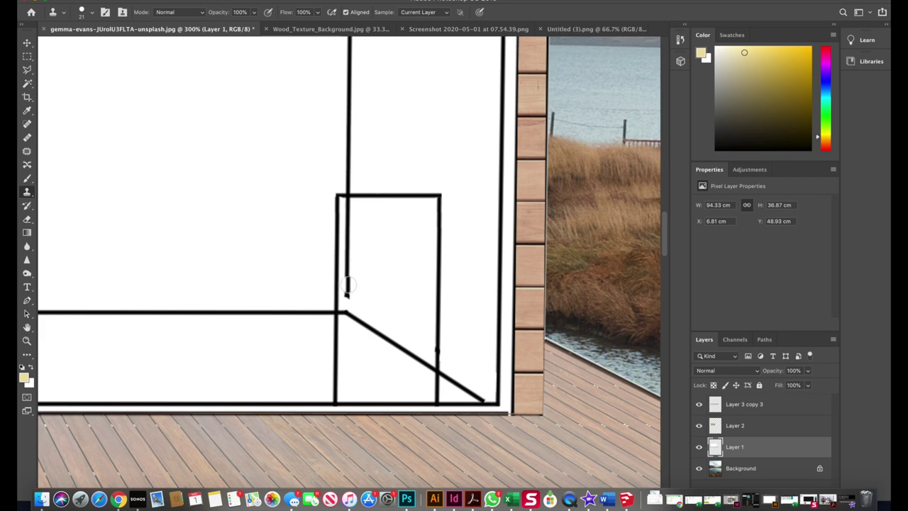
{"action": "left_click_drag", "start_coordinate": [344, 290], "coordinate": [347, 303]}
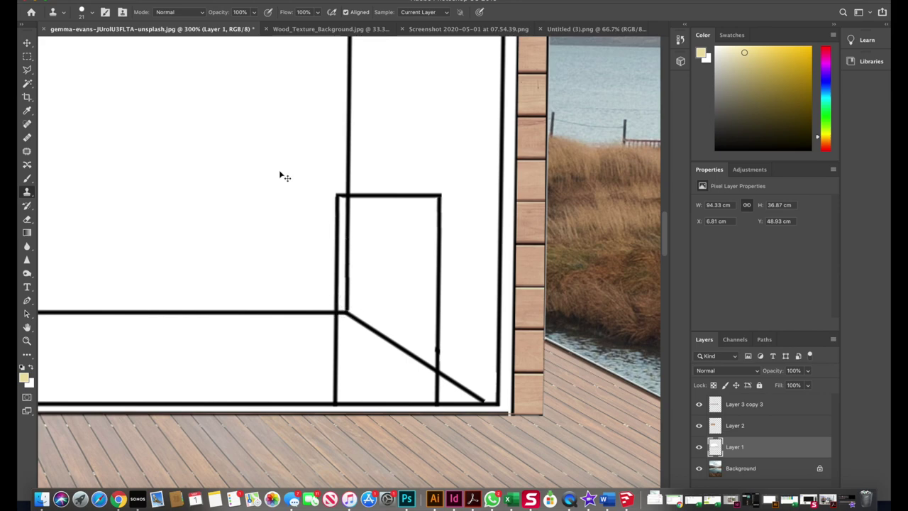
{"action": "key", "text": "super+minus"}
{"action": "key", "text": "super+minus"}
{"action": "left_click", "coordinate": [27, 56]}
Examine the whole composite and the deck planks up close at several zoom levels.
{"action": "key", "text": "super+minus"}
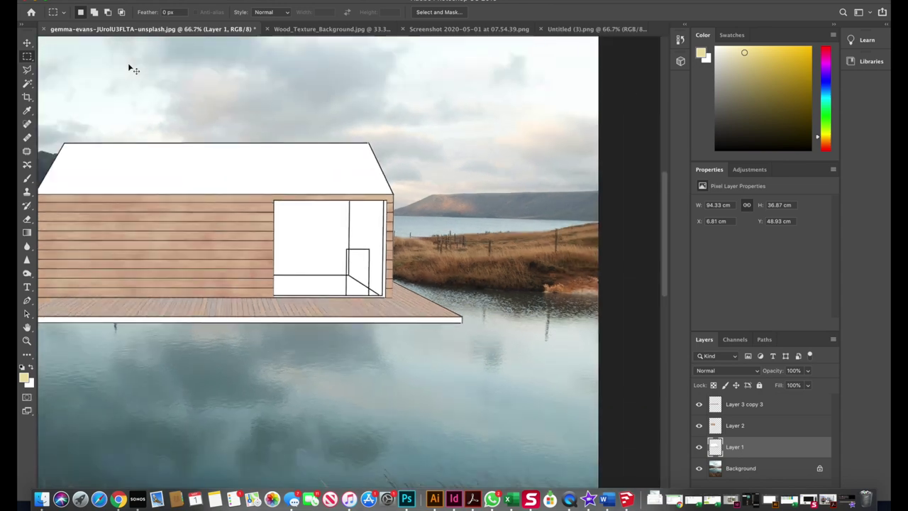
{"action": "key", "text": "super+minus"}
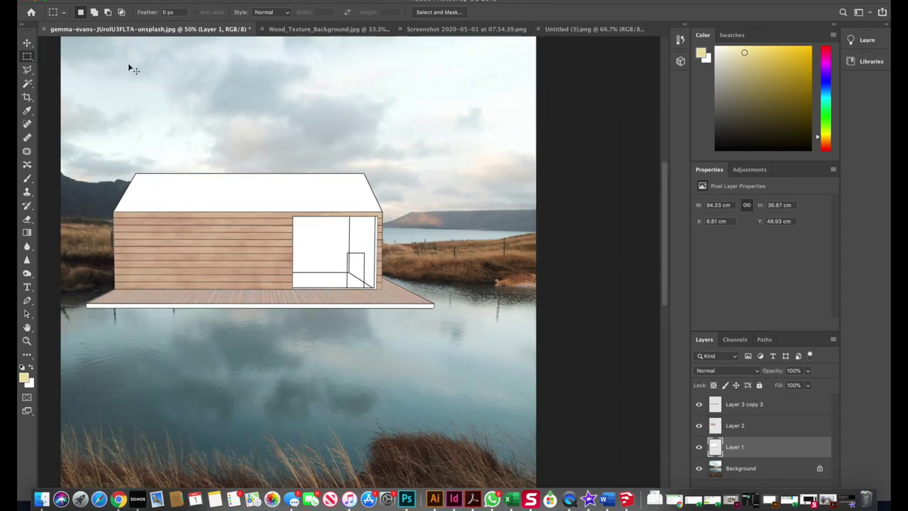
{"action": "key", "text": "super+minus"}
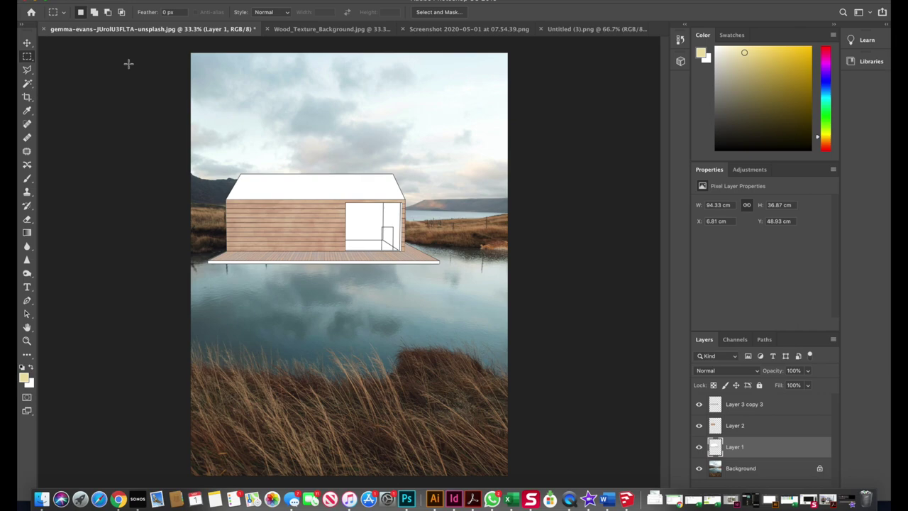
{"action": "key", "text": "super+plus"}
{"action": "key", "text": "super+plus"}
{"action": "key", "text": "super+plus"}
{"action": "key", "text": "super+plus"}
{"action": "key", "text": "super+plus"}
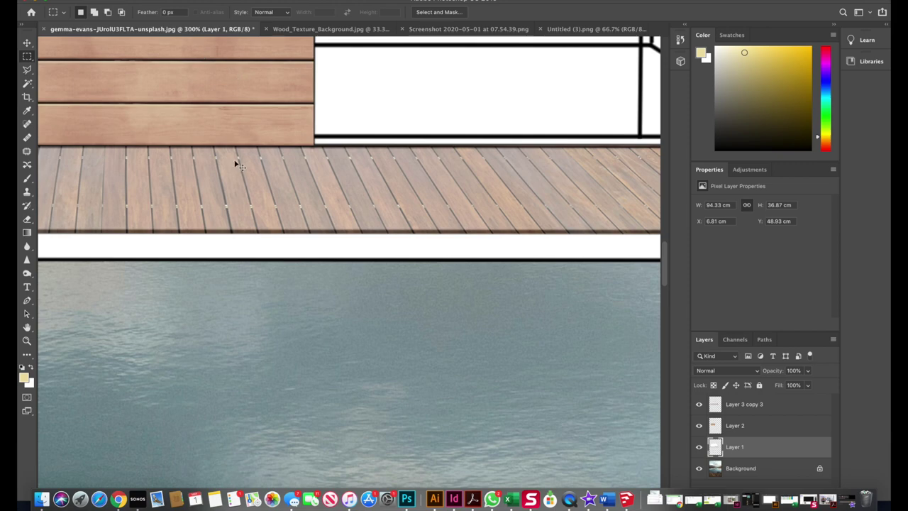
{"action": "key", "text": "super+minus"}
{"action": "key", "text": "super+minus"}
{"action": "key", "text": "super+minus"}
{"action": "key", "text": "super+minus"}
{"action": "key", "text": "super+minus"}
{"action": "key", "text": "super+minus"}
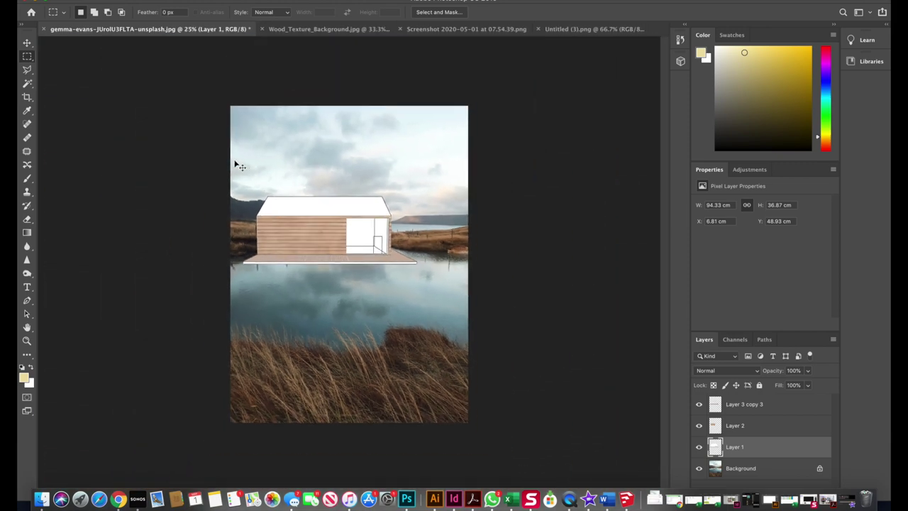
{"action": "key", "text": "super+plus"}
{"action": "key", "text": "super+plus"}
{"action": "key", "text": "super+plus"}
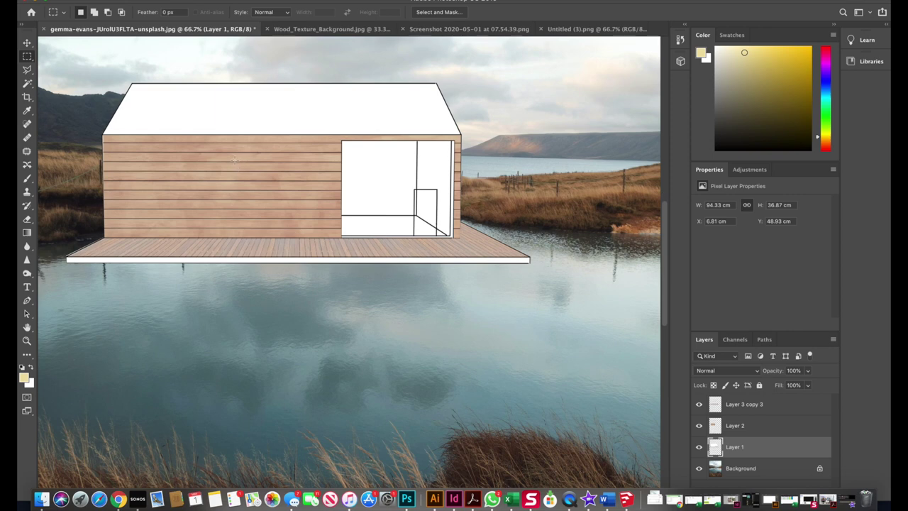
{"action": "scroll", "coordinate": [312, 179], "scroll_direction": "up", "scroll_amount": 3}
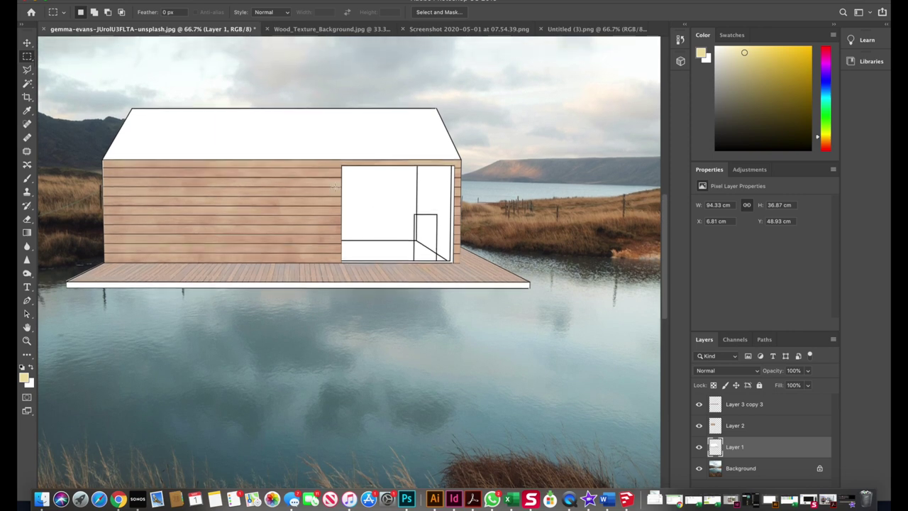
Add a new layer directly above Layer 1 and set the foreground colour to a light grey.
{"action": "key", "text": "super+plus"}
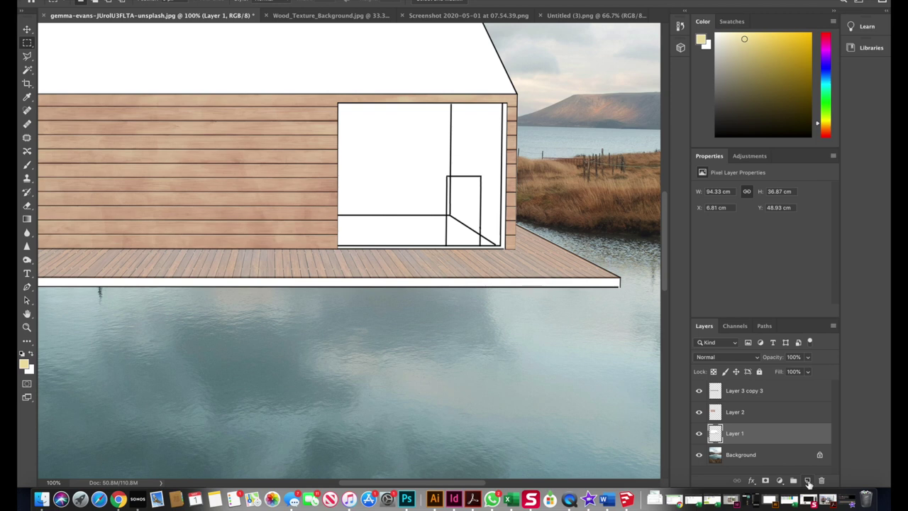
{"action": "left_click", "coordinate": [807, 481]}
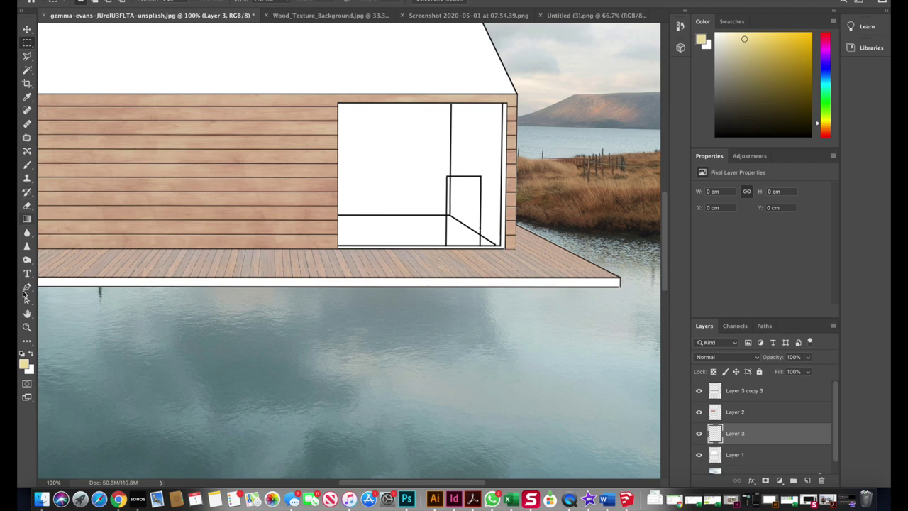
{"action": "left_click", "coordinate": [24, 366]}
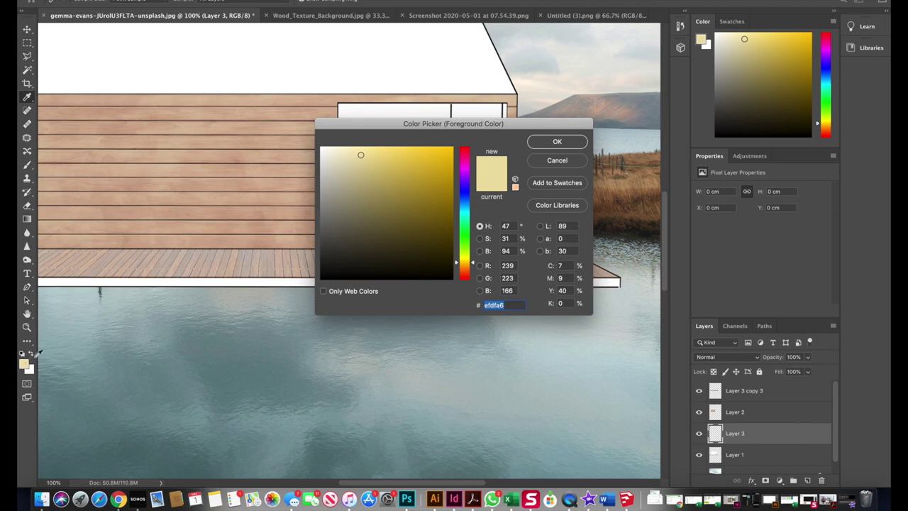
{"action": "left_click_drag", "start_coordinate": [373, 153], "coordinate": [331, 158]}
{"action": "mouse_move", "coordinate": [359, 125]}
{"action": "left_mouse_down"}
{"action": "mouse_move", "coordinate": [356, 191]}
{"action": "mouse_move", "coordinate": [320, 227]}
{"action": "left_mouse_up"}
{"action": "left_click", "coordinate": [555, 209]}
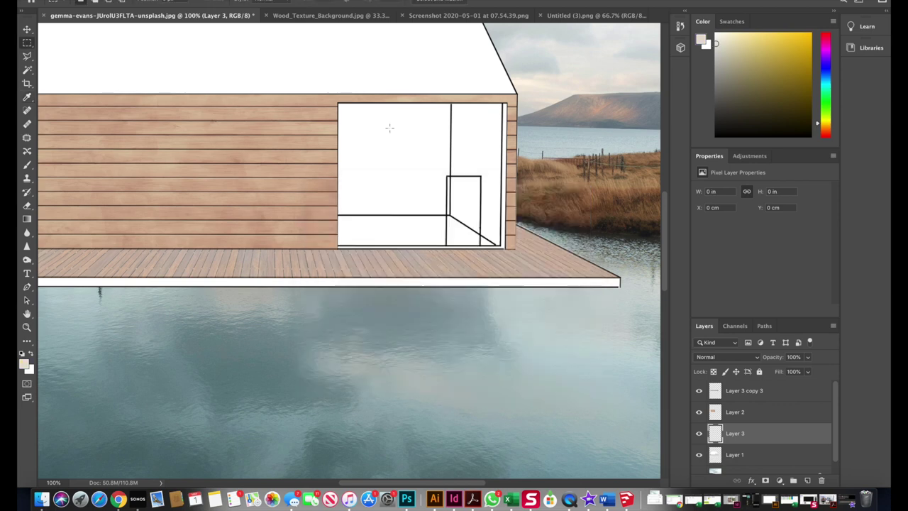
Outline the interior side wall in the glass opening with the Polygonal Lasso and paint it light grey with the Brush on Layer 3.
{"action": "left_click", "coordinate": [28, 57]}
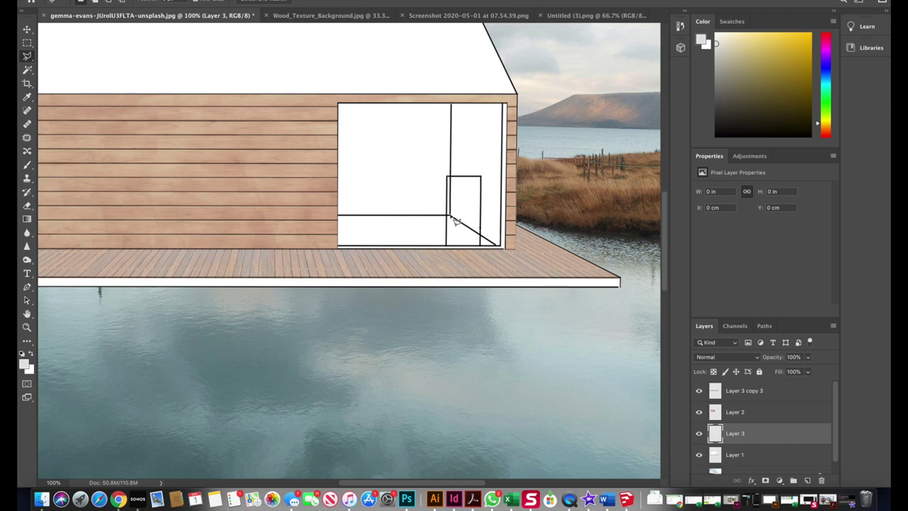
{"action": "mouse_move", "coordinate": [456, 222]}
{"action": "left_mouse_down"}
{"action": "mouse_move", "coordinate": [457, 110]}
{"action": "mouse_move", "coordinate": [502, 107]}
{"action": "mouse_move", "coordinate": [506, 248]}
{"action": "mouse_move", "coordinate": [468, 229]}
{"action": "mouse_move", "coordinate": [451, 106]}
{"action": "left_mouse_up"}
{"action": "left_click", "coordinate": [27, 165]}
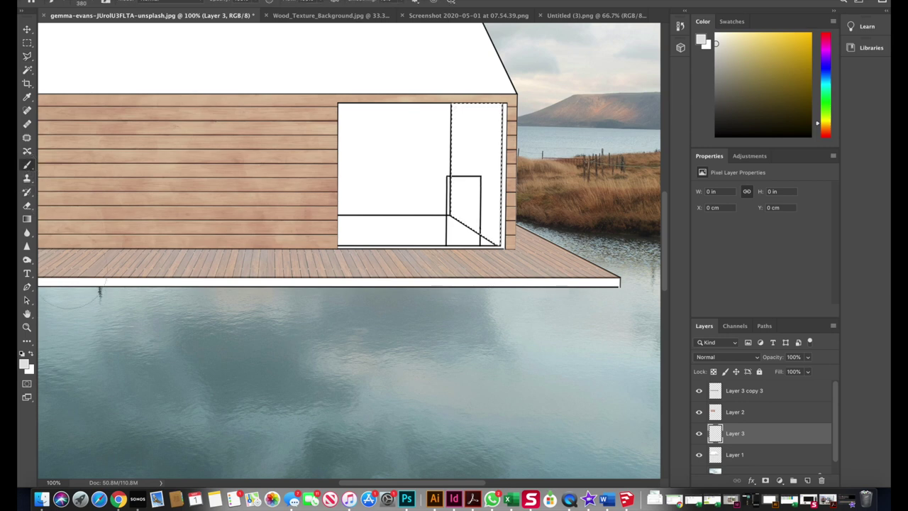
{"action": "left_click_drag", "start_coordinate": [465, 174], "coordinate": [464, 159]}
{"action": "mouse_move", "coordinate": [465, 220]}
{"action": "left_mouse_down"}
{"action": "mouse_move", "coordinate": [496, 108]}
{"action": "mouse_move", "coordinate": [467, 89]}
{"action": "mouse_move", "coordinate": [464, 237]}
{"action": "mouse_move", "coordinate": [504, 185]}
{"action": "mouse_move", "coordinate": [461, 64]}
{"action": "left_mouse_up"}
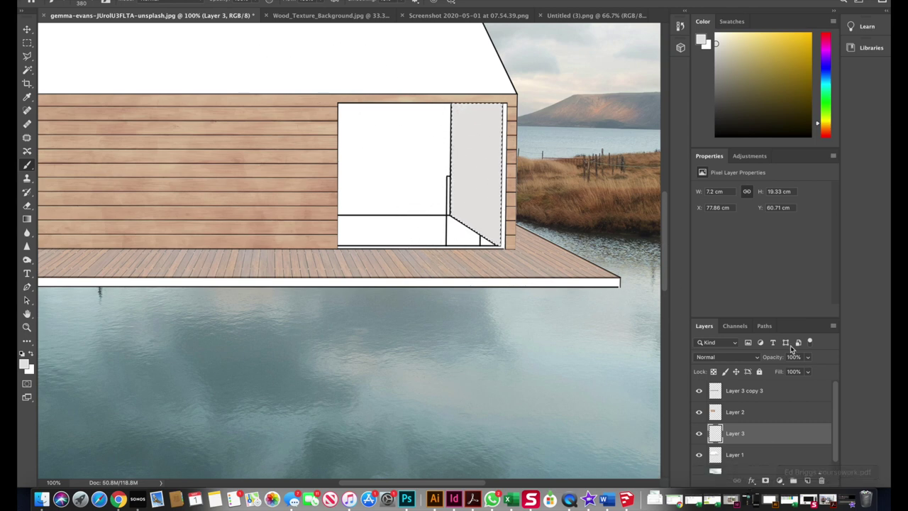
Set Layer 3's blend mode to Multiply and clear the selection around the side wall.
{"action": "left_click", "coordinate": [743, 356]}
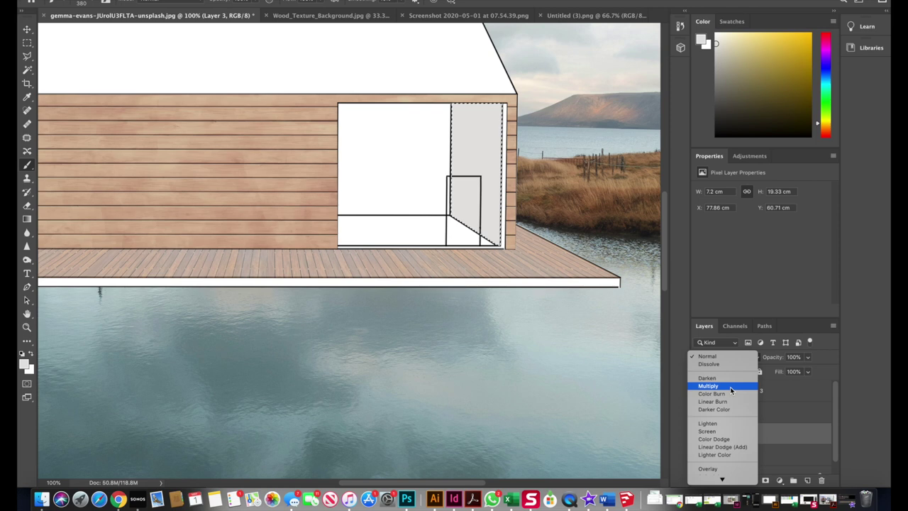
{"action": "left_click", "coordinate": [730, 386]}
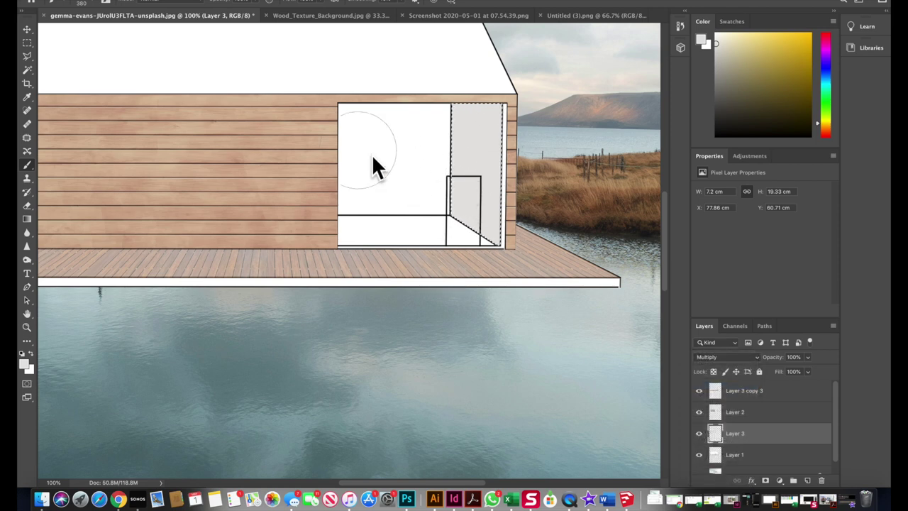
{"action": "key", "text": "m"}
{"action": "key", "text": "ctrl+d"}
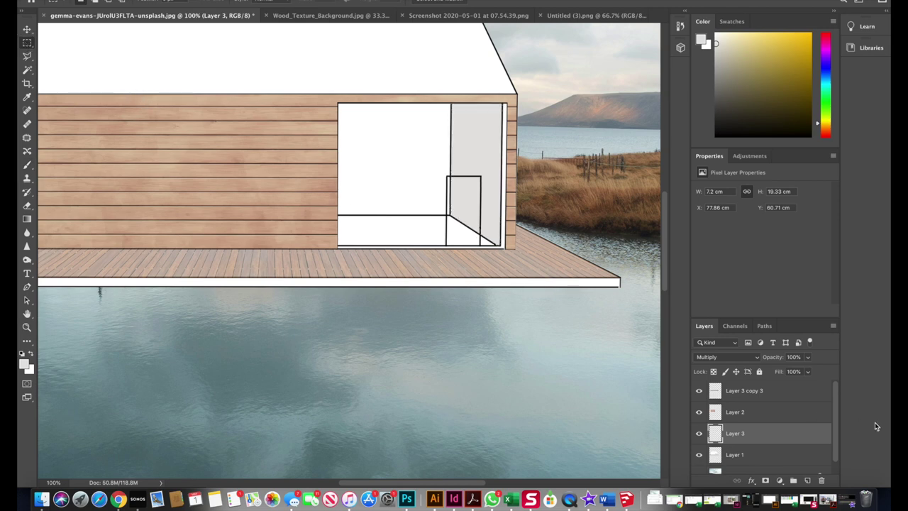
Lower Layer 3's opacity to 65% and outline the room's floor in the glass opening with the Polygonal Lasso.
{"action": "left_click", "coordinate": [807, 356]}
{"action": "left_click_drag", "start_coordinate": [809, 371], "coordinate": [792, 371]}
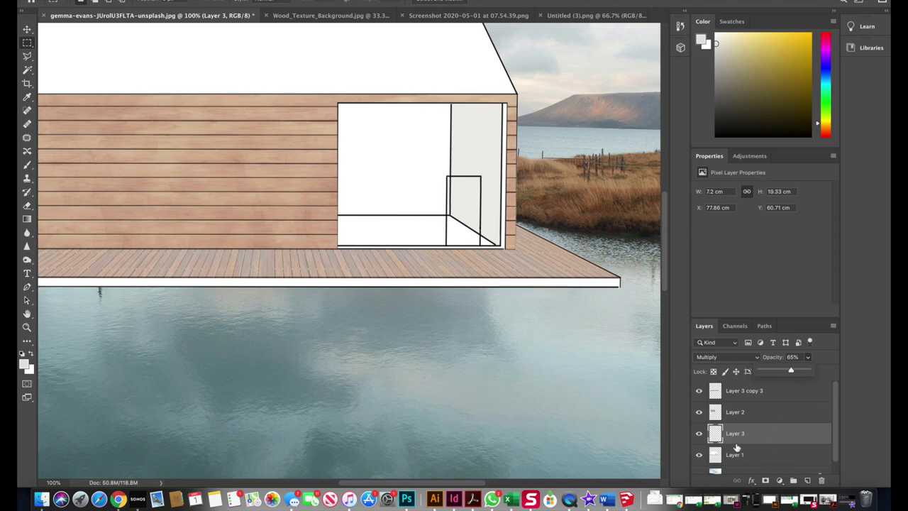
{"action": "key", "text": "ctrl+equal"}
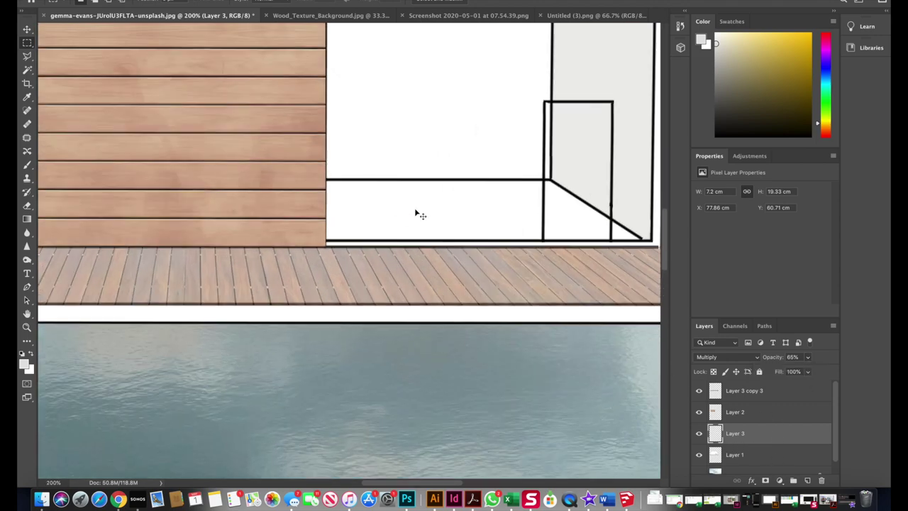
{"action": "left_click", "coordinate": [34, 63]}
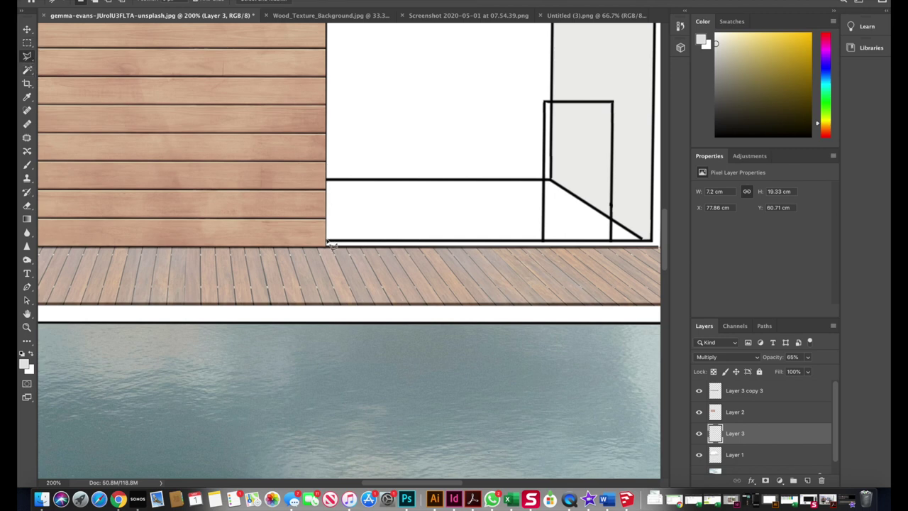
{"action": "left_click", "coordinate": [326, 180]}
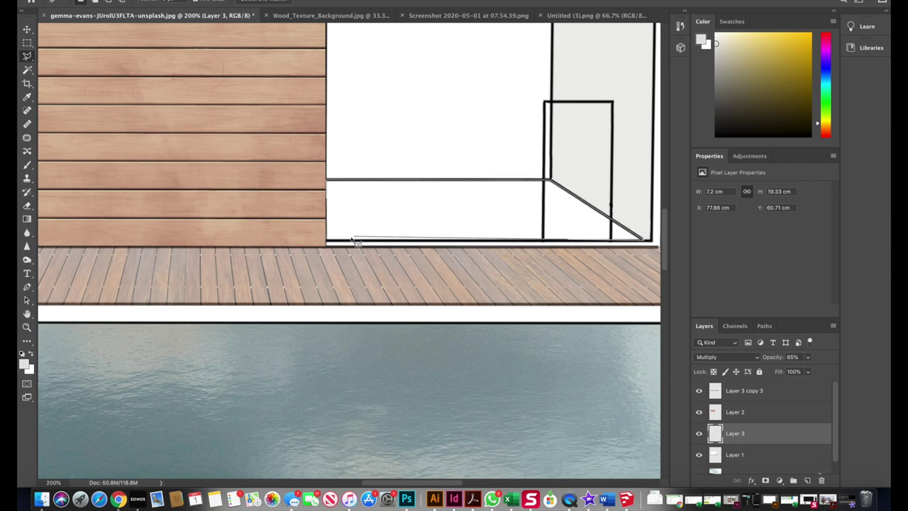
{"action": "double_click", "coordinate": [326, 242]}
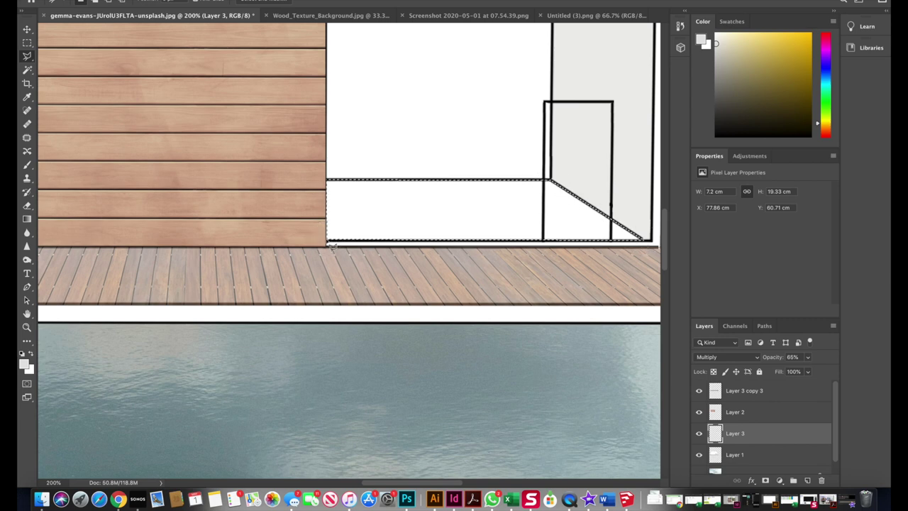
Set the foreground colour to mid grey 979693, paint the selected room floor with the Brush on Layer 3, and clear the selection.
{"action": "left_click", "coordinate": [23, 363]}
{"action": "left_click", "coordinate": [321, 267]}
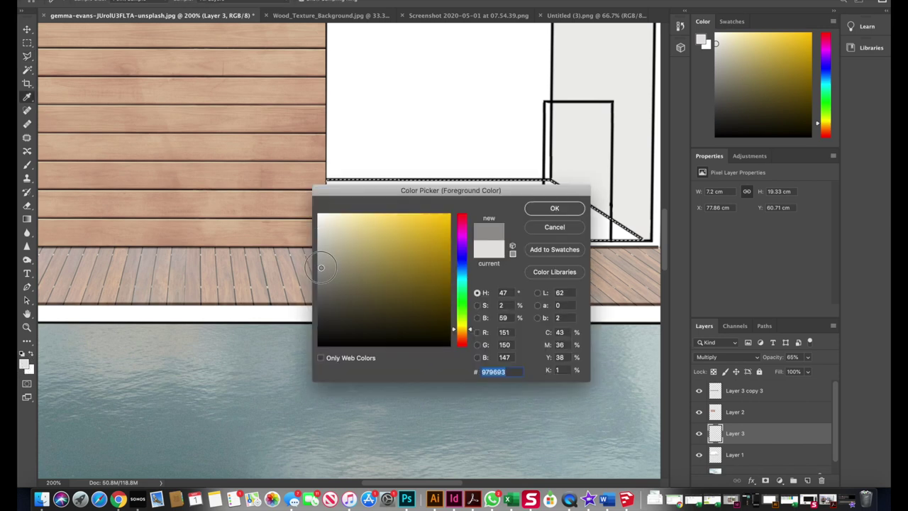
{"action": "left_click", "coordinate": [575, 211]}
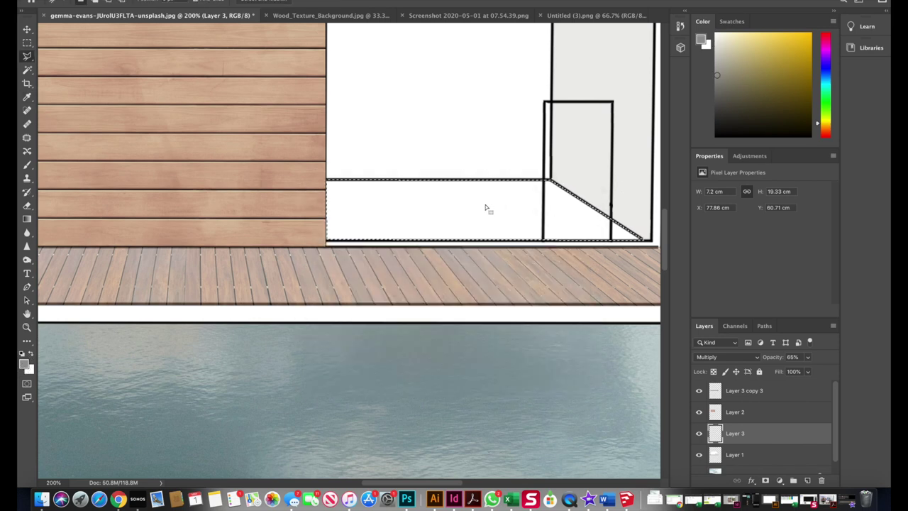
{"action": "left_click", "coordinate": [27, 165]}
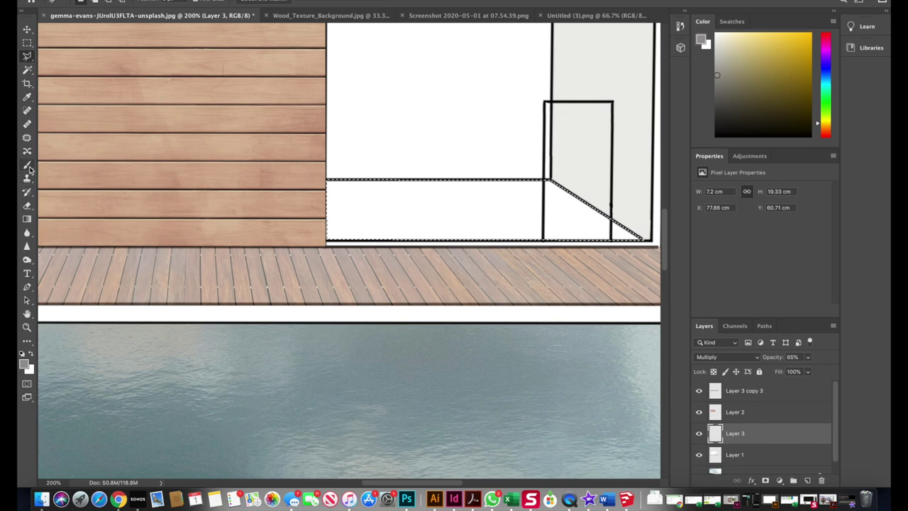
{"action": "mouse_move", "coordinate": [354, 205]}
{"action": "left_mouse_down"}
{"action": "mouse_move", "coordinate": [571, 200]}
{"action": "mouse_move", "coordinate": [385, 162]}
{"action": "mouse_move", "coordinate": [531, 193]}
{"action": "mouse_move", "coordinate": [462, 242]}
{"action": "left_mouse_up"}
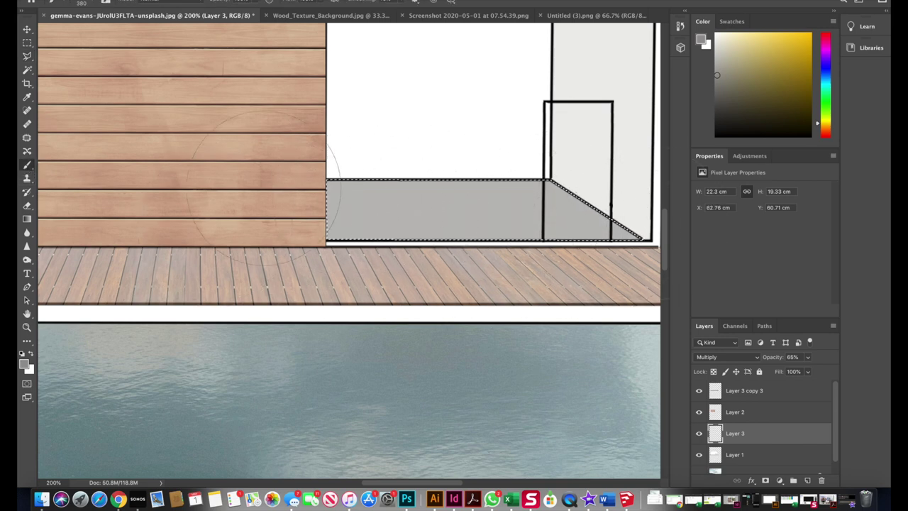
{"action": "left_click", "coordinate": [27, 42]}
{"action": "left_click", "coordinate": [423, 227]}
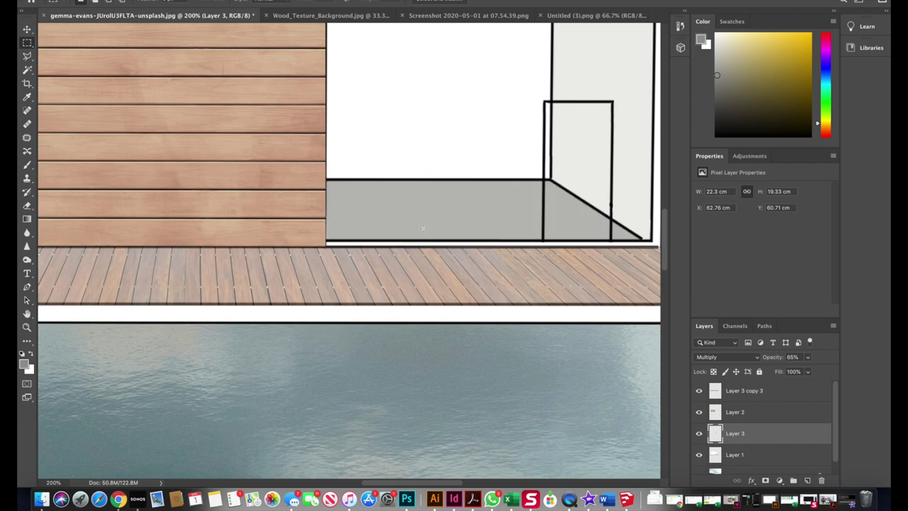
Outline the white frame strip along the right side and base of the glass opening with the Polygonal Lasso.
{"action": "key", "text": "super+minus"}
{"action": "key", "text": "super+minus"}
{"action": "key", "text": "super+minus"}
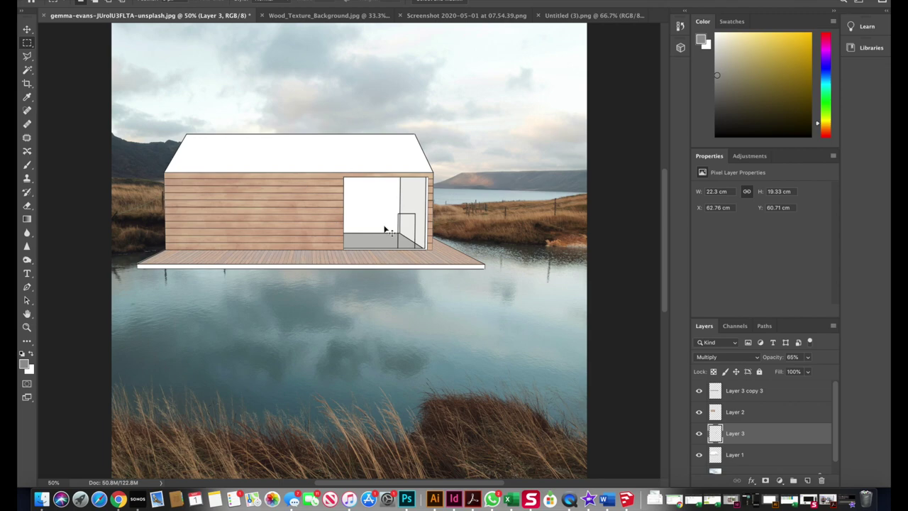
{"action": "key", "text": "super+plus"}
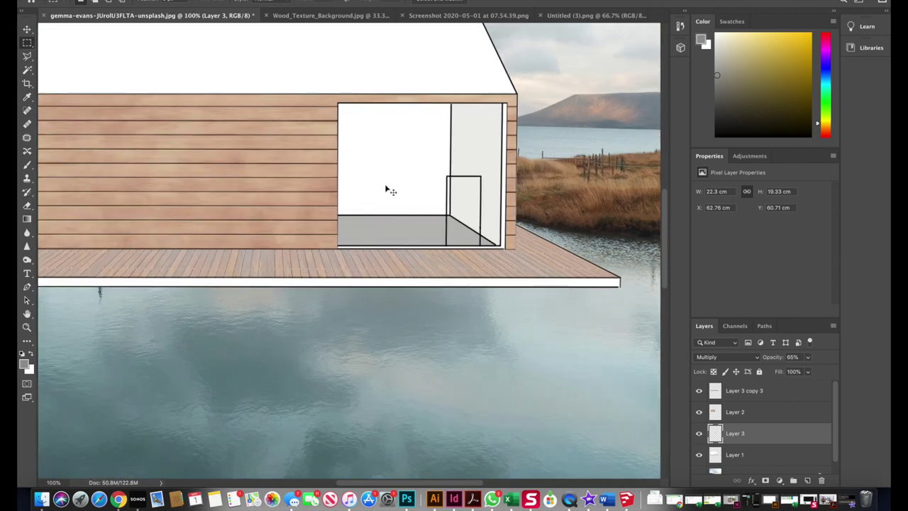
{"action": "key", "text": "super+plus"}
{"action": "scroll", "coordinate": [355, 191], "scroll_direction": "right", "scroll_amount": 5}
{"action": "scroll", "coordinate": [347, 163], "scroll_direction": "up", "scroll_amount": 3}
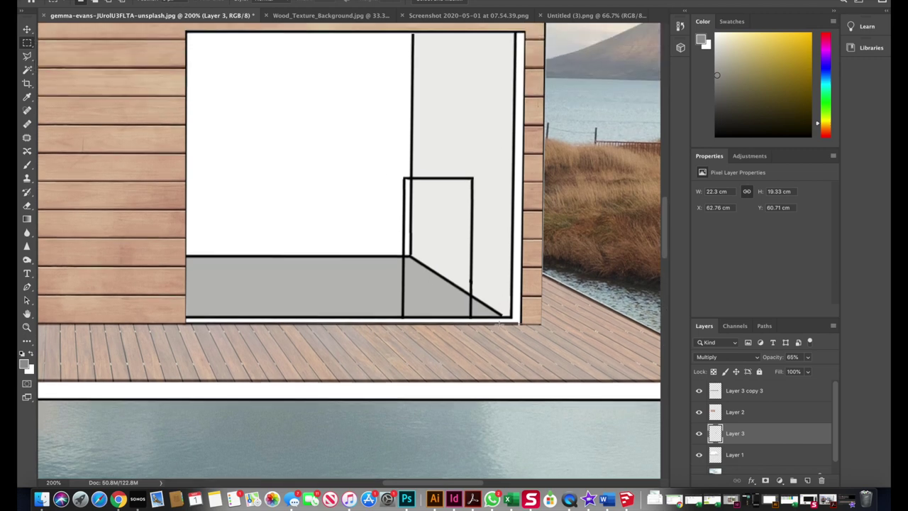
{"action": "left_click", "coordinate": [27, 56]}
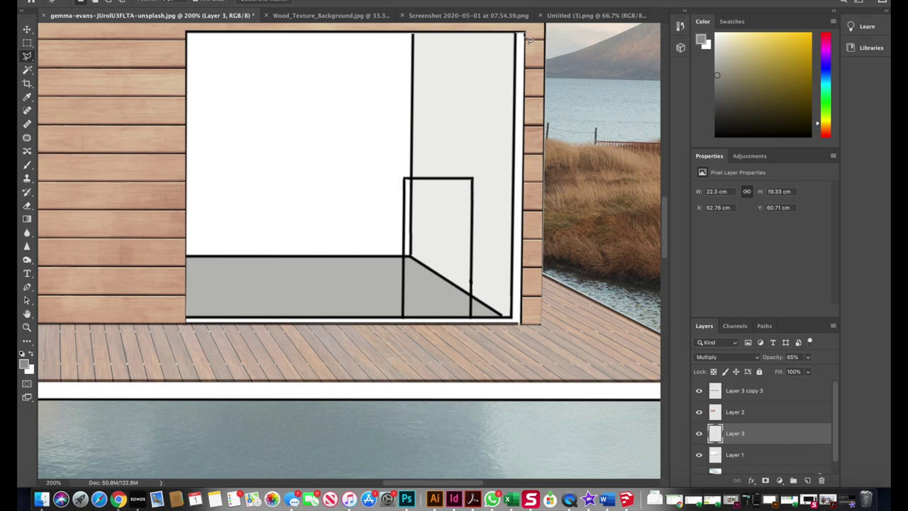
{"action": "mouse_move", "coordinate": [529, 37]}
{"action": "left_mouse_down"}
{"action": "mouse_move", "coordinate": [500, 358]}
{"action": "mouse_move", "coordinate": [509, 372]}
{"action": "mouse_move", "coordinate": [519, 325]}
{"action": "mouse_move", "coordinate": [187, 323]}
{"action": "mouse_move", "coordinate": [495, 328]}
{"action": "mouse_move", "coordinate": [515, 321]}
{"action": "mouse_move", "coordinate": [513, 23]}
{"action": "mouse_move", "coordinate": [514, 71]}
{"action": "left_mouse_up"}
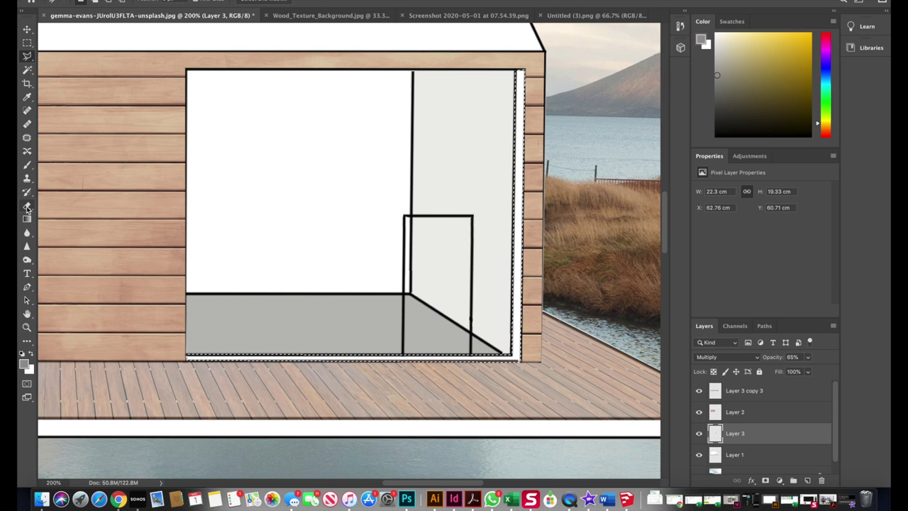
Set the foreground colour to dark grey 434343, paint the selected frame strip with the Brush, and clear the selection.
{"action": "left_click", "coordinate": [27, 165]}
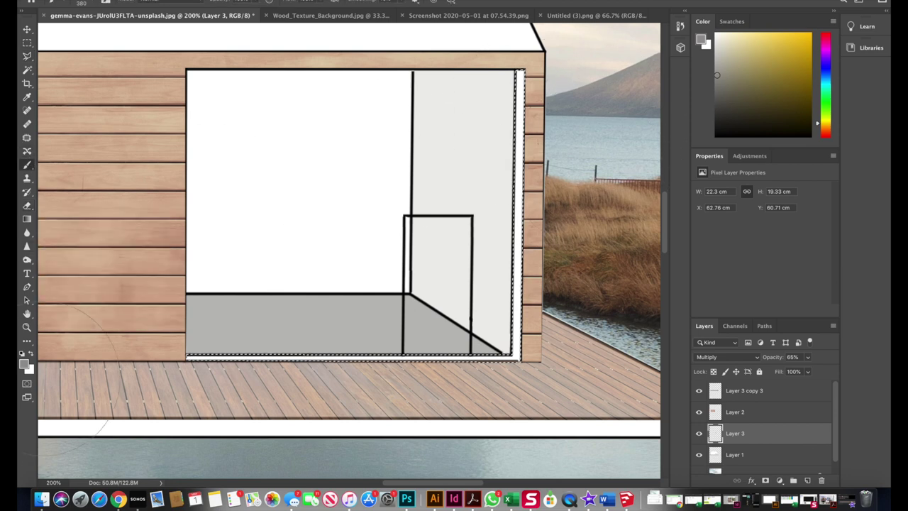
{"action": "left_click", "coordinate": [24, 365]}
{"action": "left_click_drag", "start_coordinate": [324, 293], "coordinate": [318, 311]}
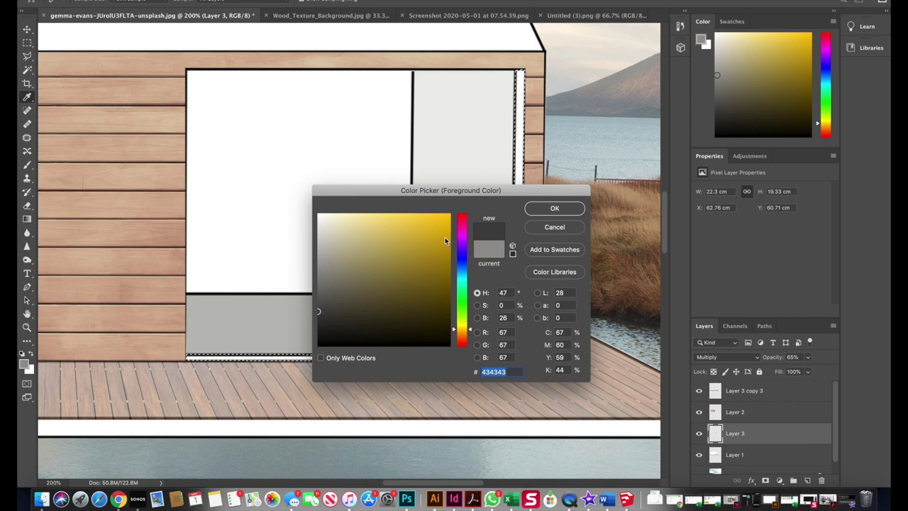
{"action": "left_click", "coordinate": [554, 208]}
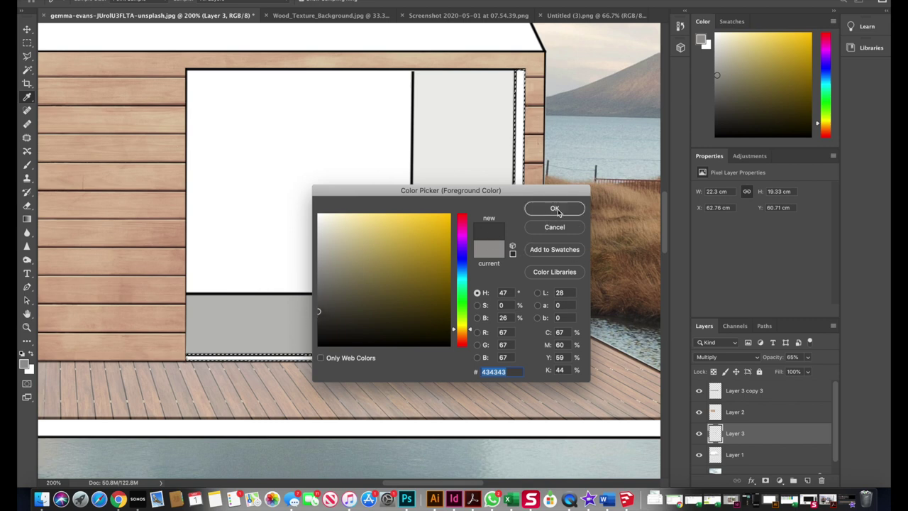
{"action": "key", "text": "b"}
{"action": "left_click_drag", "start_coordinate": [466, 121], "coordinate": [509, 443]}
{"action": "left_click_drag", "start_coordinate": [500, 358], "coordinate": [186, 357]}
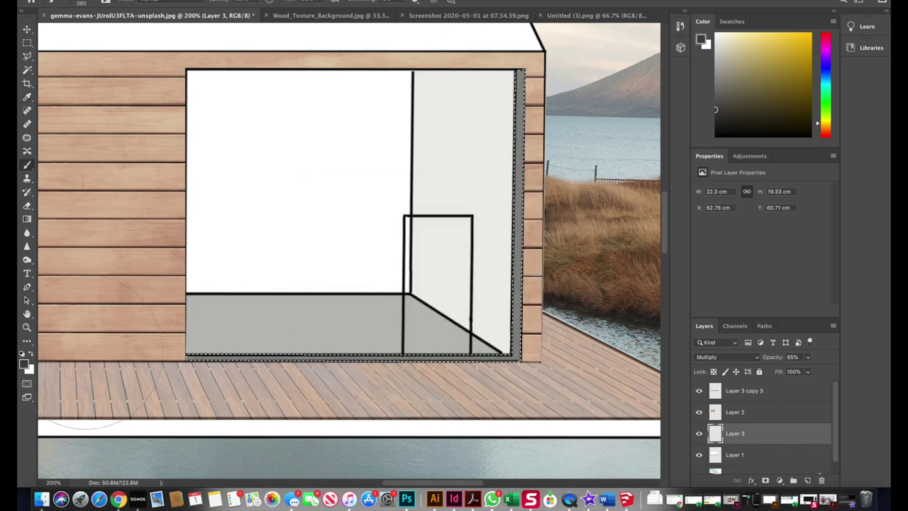
{"action": "left_click", "coordinate": [27, 42]}
{"action": "left_click", "coordinate": [202, 120]}
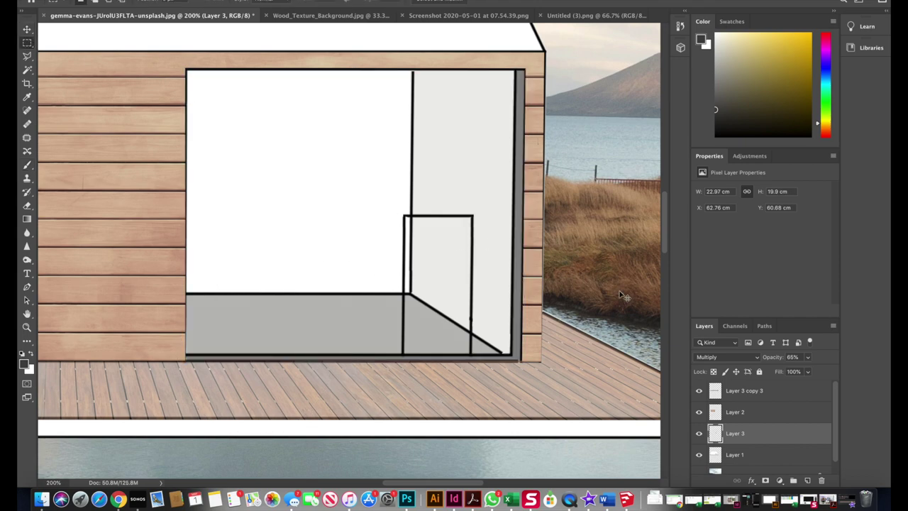
Try to outline the white roof roughly by its four corners with the Polygonal Lasso.
{"action": "key", "text": "super+minus"}
{"action": "key", "text": "super+minus"}
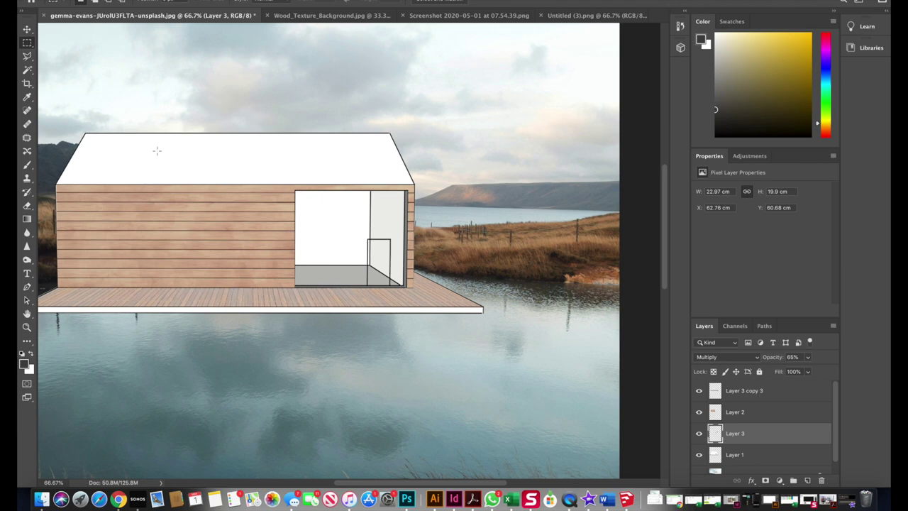
{"action": "left_click", "coordinate": [27, 69]}
{"action": "left_click", "coordinate": [182, 155]}
{"action": "left_click", "coordinate": [27, 55]}
{"action": "left_click", "coordinate": [57, 185]}
{"action": "left_click", "coordinate": [85, 134]}
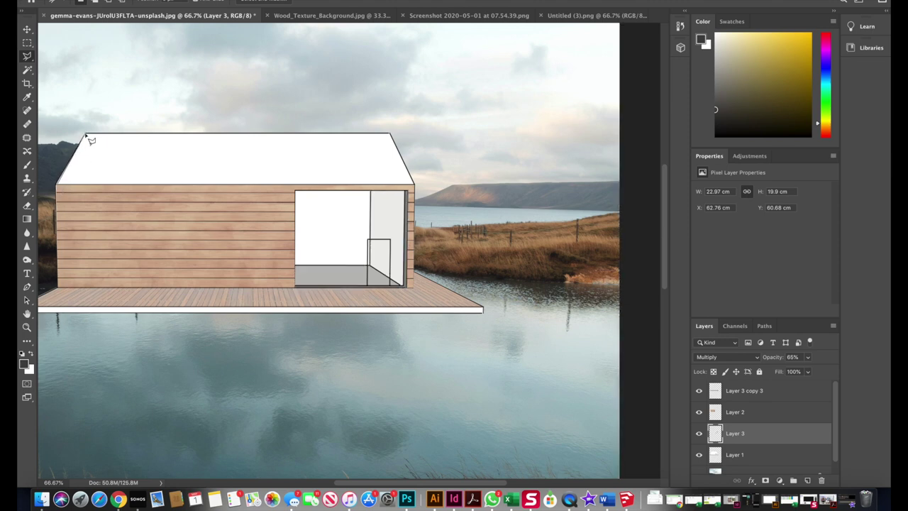
{"action": "left_click", "coordinate": [389, 134]}
{"action": "left_click", "coordinate": [414, 185]}
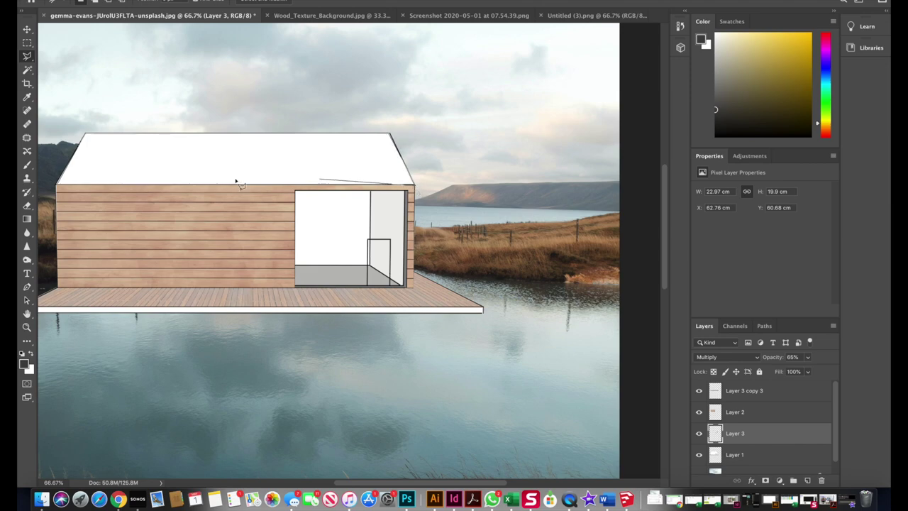
{"action": "left_click", "coordinate": [58, 186]}
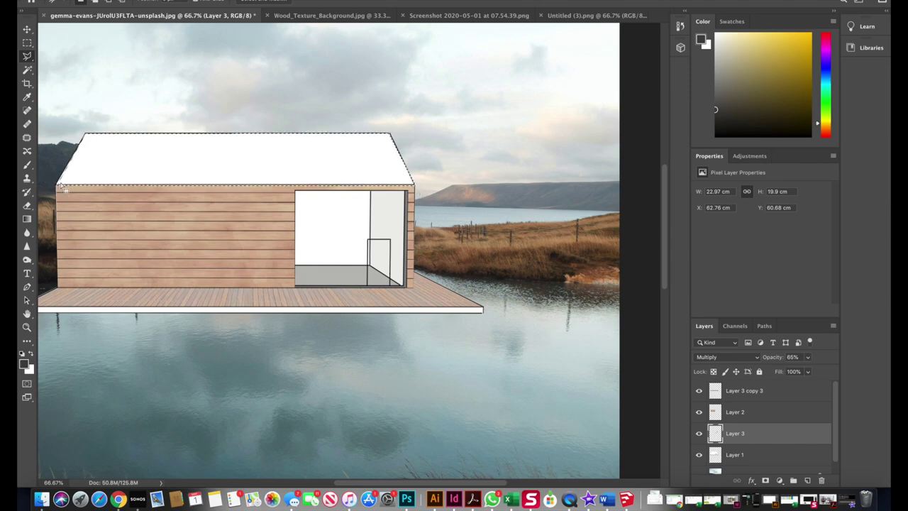
{"action": "key", "text": "super+plus"}
{"action": "key", "text": "super+plus"}
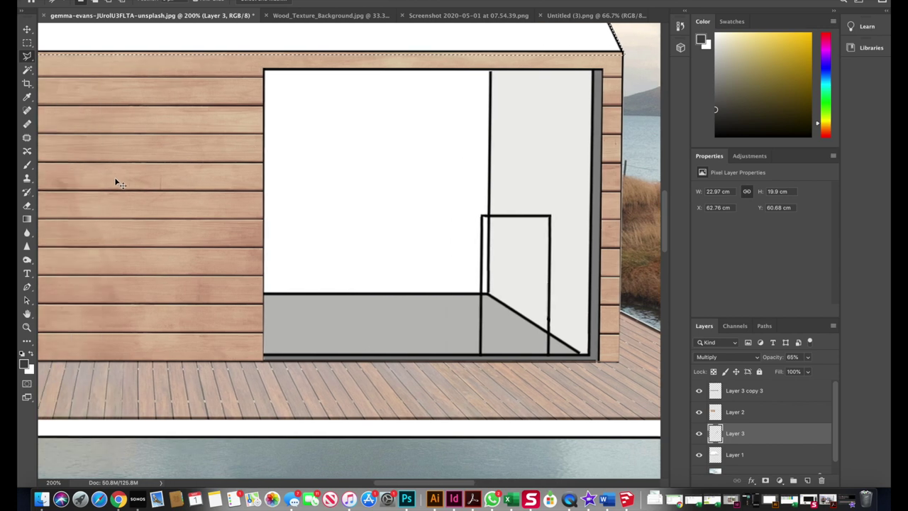
{"action": "key", "text": "ctrl+z"}
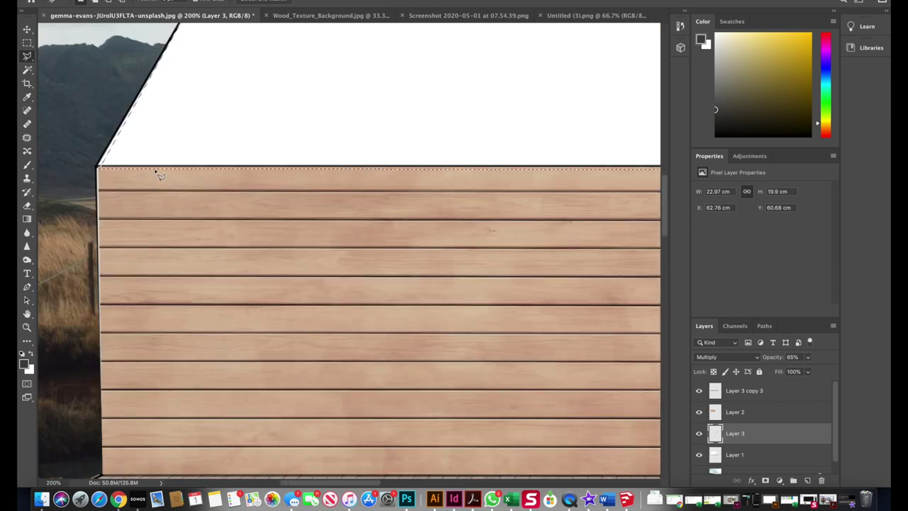
Trace the roof precisely along its black edge lines with the Polygonal Lasso at 200% zoom.
{"action": "scroll", "coordinate": [119, 153], "scroll_direction": "up", "scroll_amount": 4}
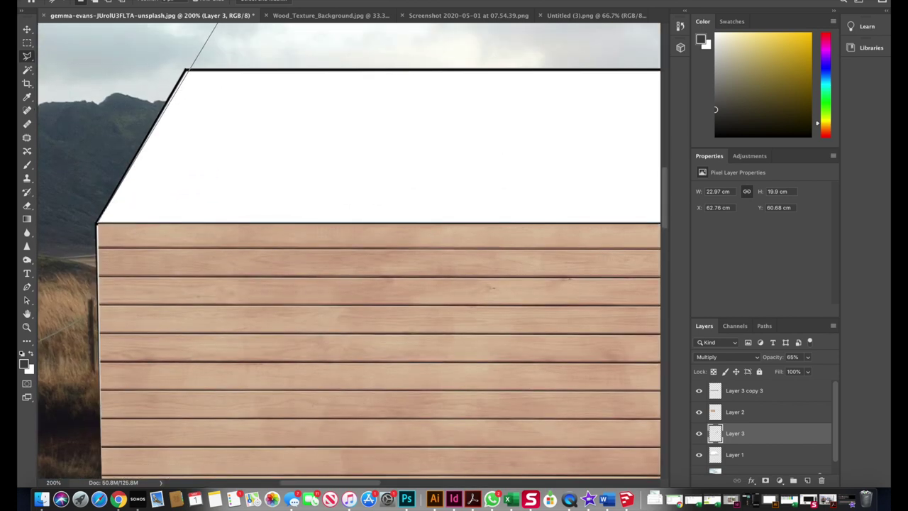
{"action": "scroll", "coordinate": [186, 121], "scroll_direction": "right", "scroll_amount": 10}
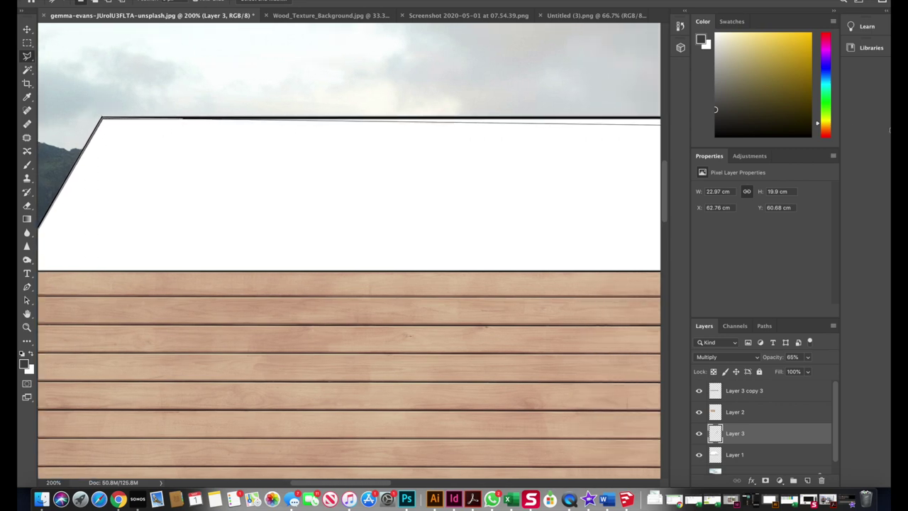
{"action": "scroll", "coordinate": [400, 106], "scroll_direction": "right", "scroll_amount": 4}
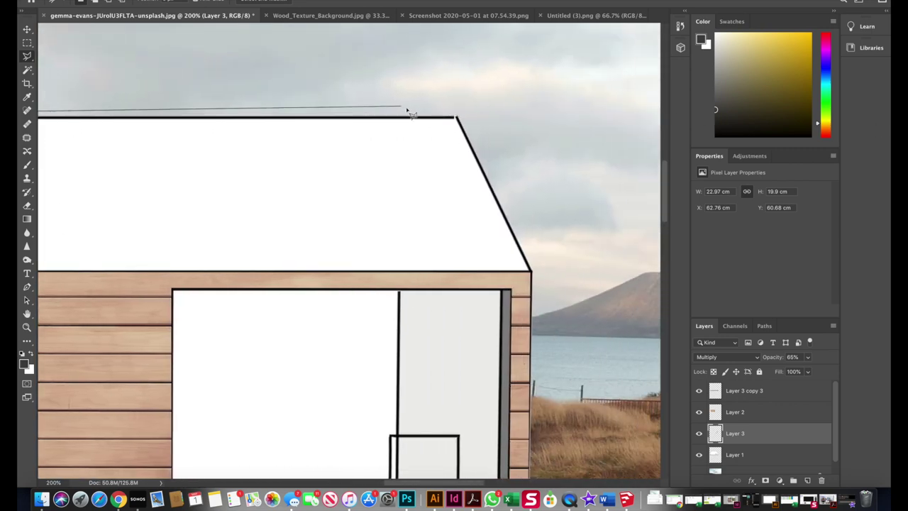
{"action": "left_click", "coordinate": [530, 270]}
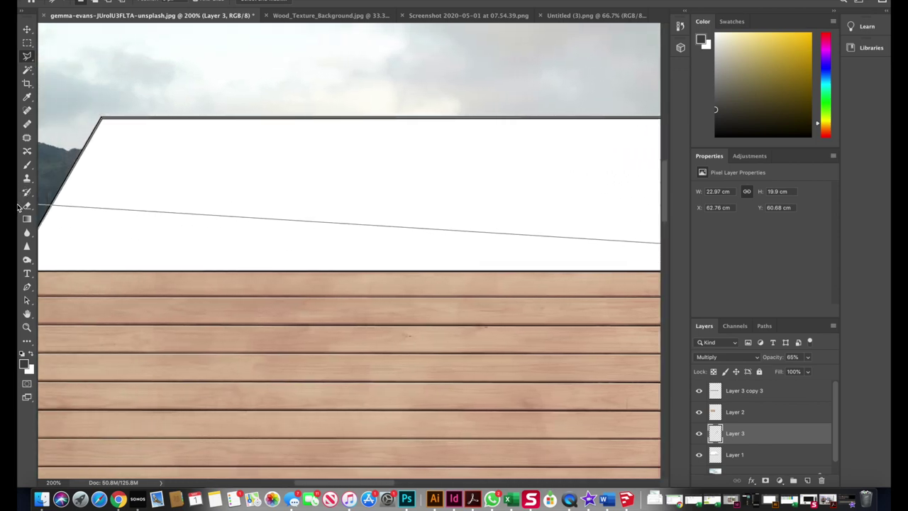
{"action": "left_click", "coordinate": [51, 273]}
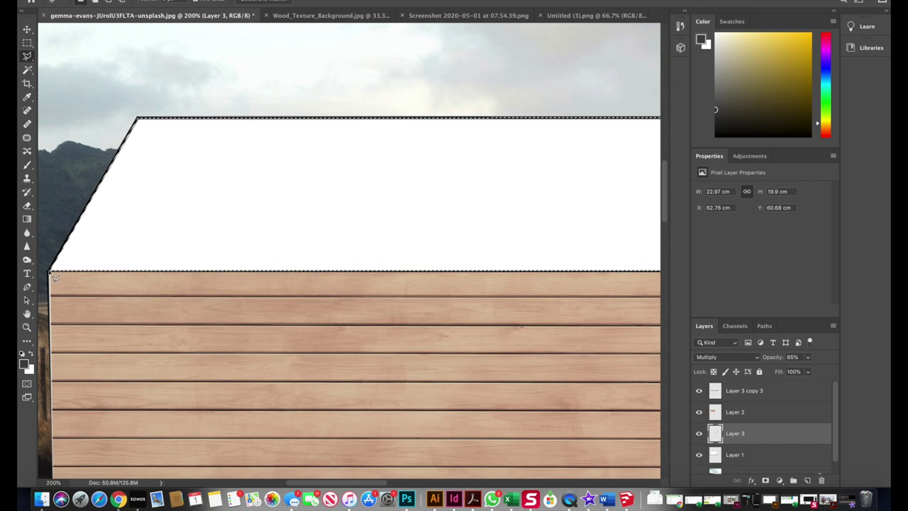
Fill the selected roof with dark grey on Layer 3 using the Brush, and darken it further with the Burn tool.
{"action": "left_click", "coordinate": [28, 163]}
{"action": "mouse_move", "coordinate": [172, 162]}
{"action": "left_mouse_down"}
{"action": "mouse_move", "coordinate": [78, 177]}
{"action": "mouse_move", "coordinate": [653, 131]}
{"action": "left_mouse_up"}
{"action": "key", "text": "super+minus"}
{"action": "key", "text": "super+minus"}
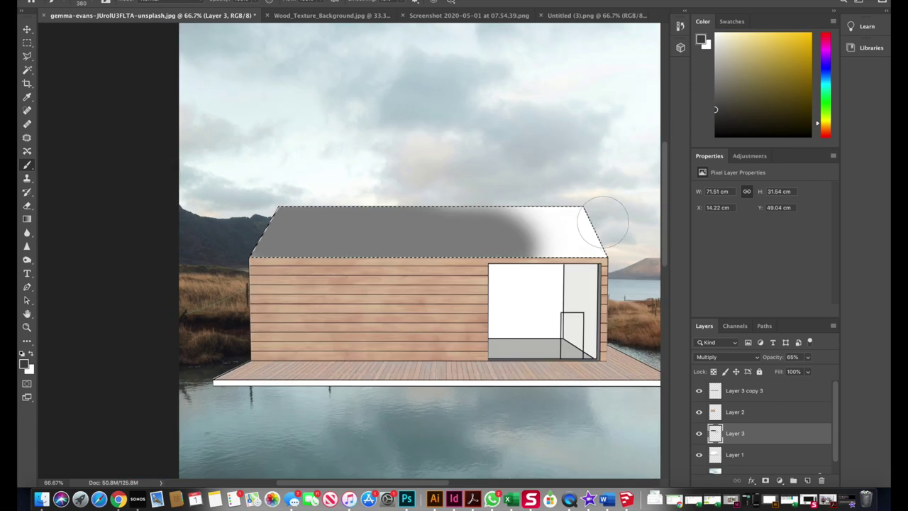
{"action": "left_click_drag", "start_coordinate": [602, 235], "coordinate": [553, 213]}
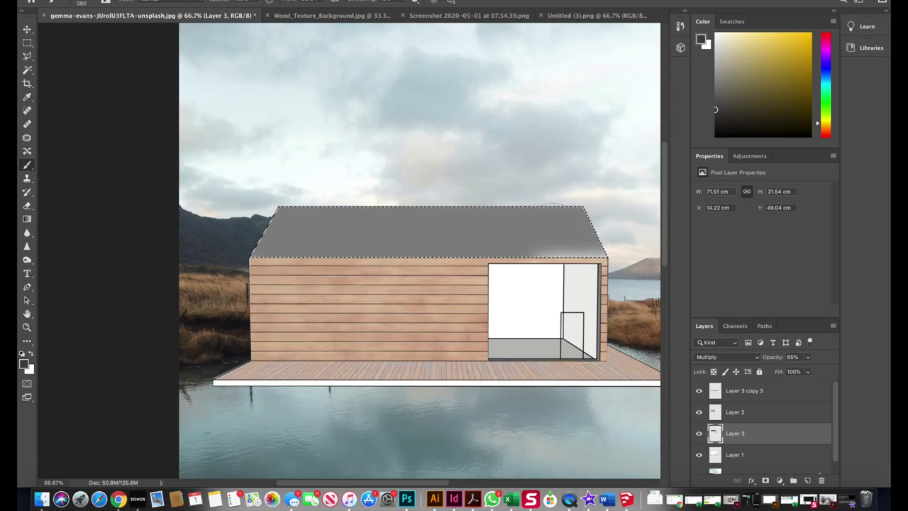
{"action": "left_click", "coordinate": [27, 259]}
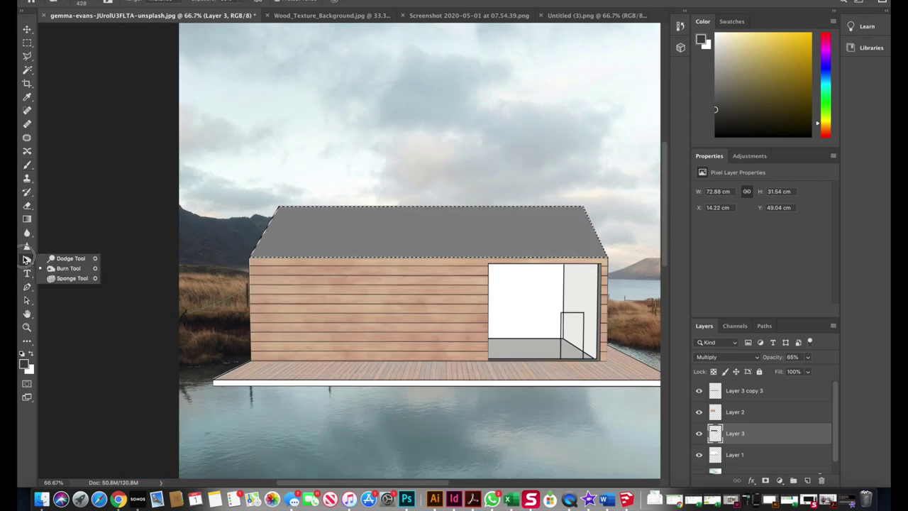
{"action": "left_click", "coordinate": [68, 268]}
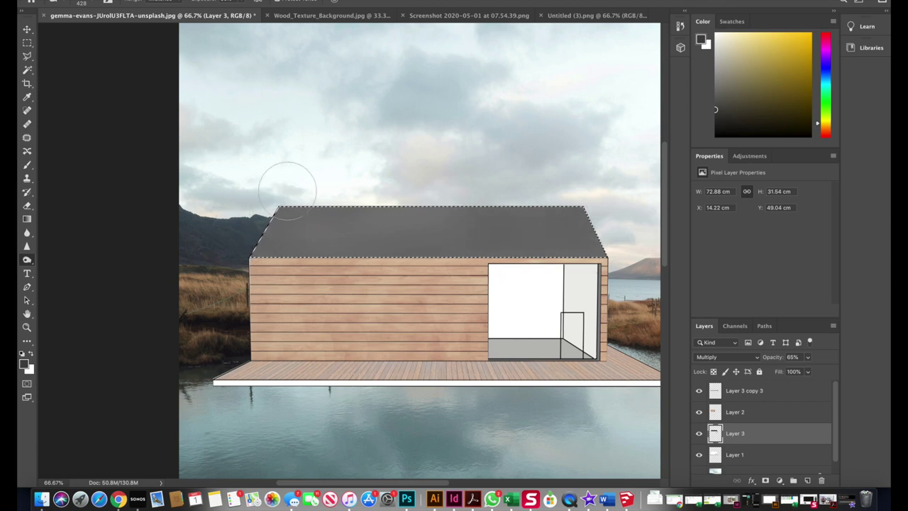
Lighten patches of the selected roof with the Dodge tool and clear the selection.
{"action": "left_click", "coordinate": [27, 260]}
{"action": "left_click", "coordinate": [65, 273]}
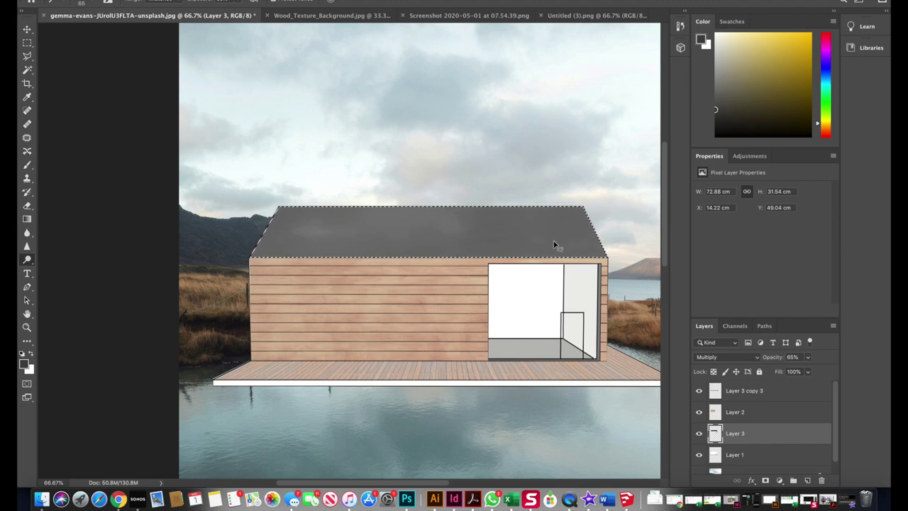
{"action": "key", "text": "super+minus"}
{"action": "key", "text": "super+minus"}
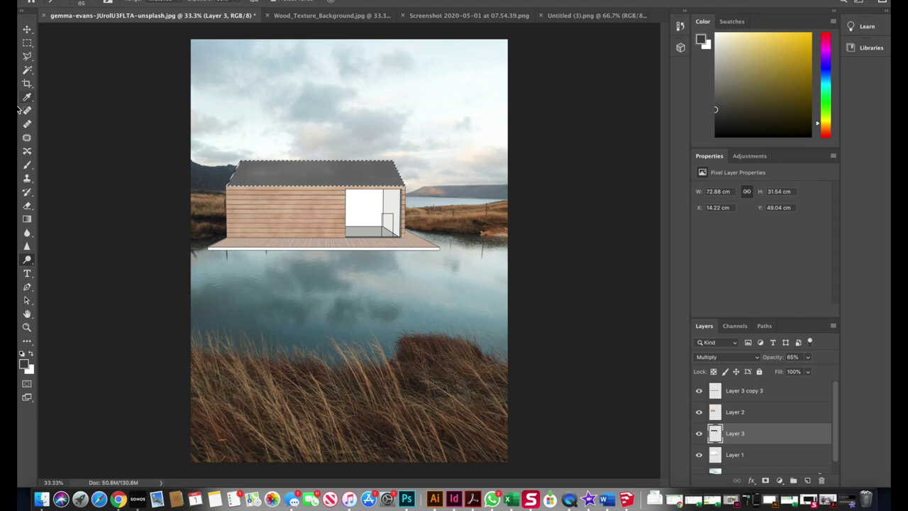
{"action": "key", "text": "m"}
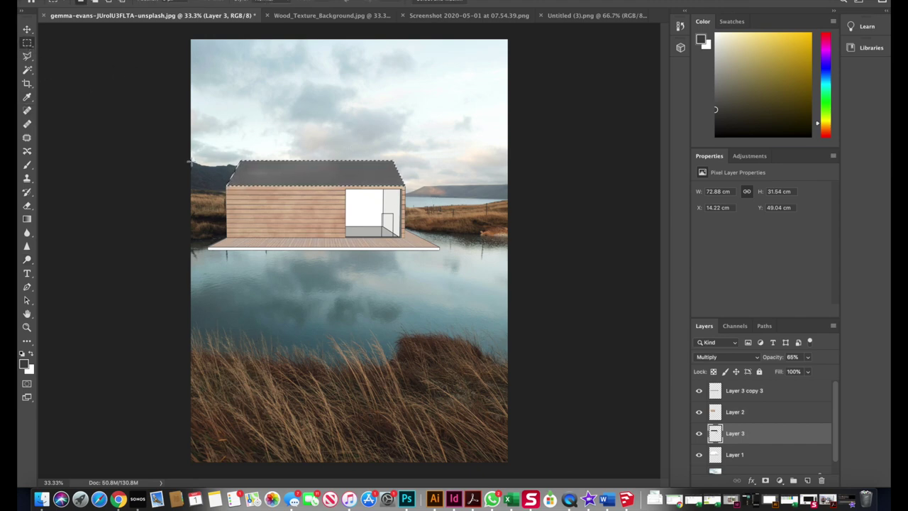
{"action": "left_click", "coordinate": [167, 152]}
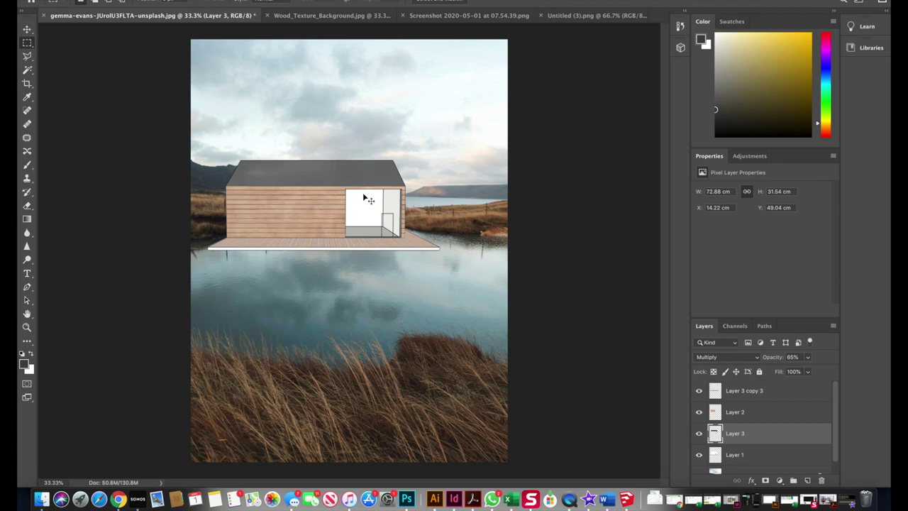
Outline the white front edge of the deck along its full length with the Polygonal Lasso at 100% zoom.
{"action": "key", "text": "super+equal"}
{"action": "key", "text": "super+equal"}
{"action": "key", "text": "super+equal"}
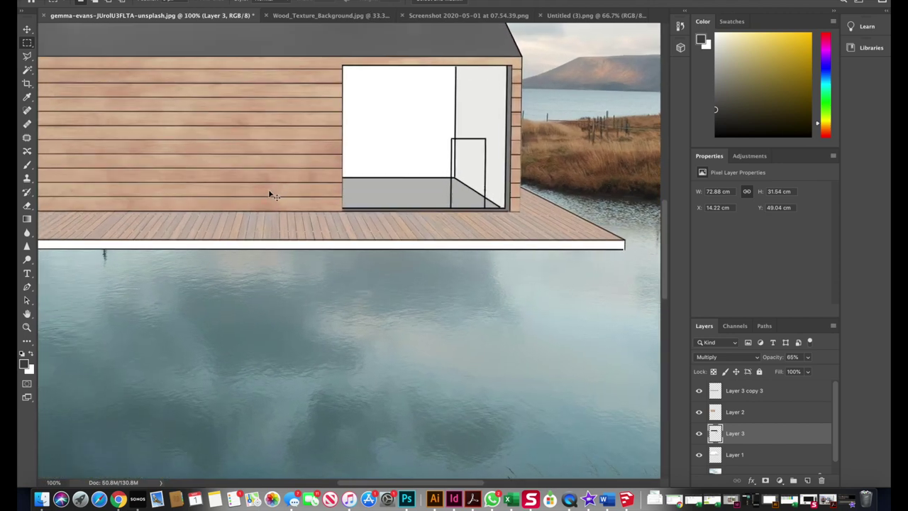
{"action": "scroll", "coordinate": [266, 198], "scroll_direction": "left", "scroll_amount": 6}
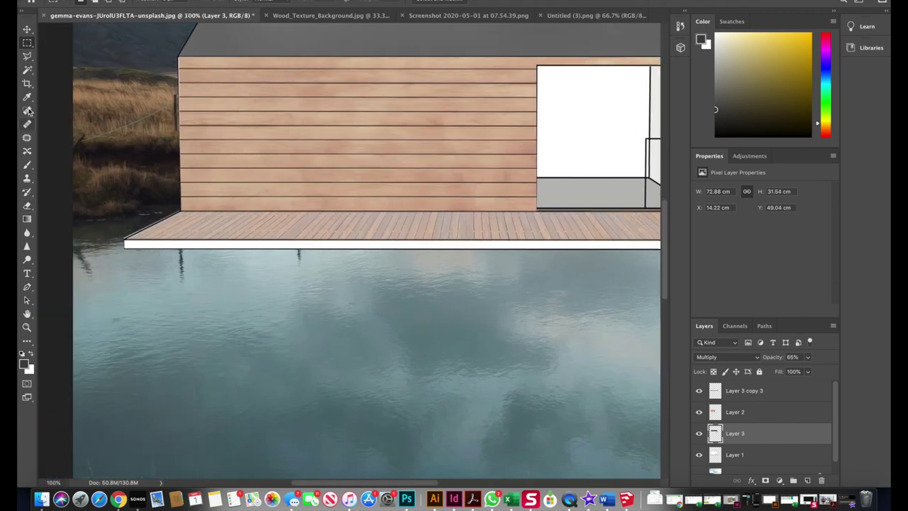
{"action": "left_click", "coordinate": [27, 60]}
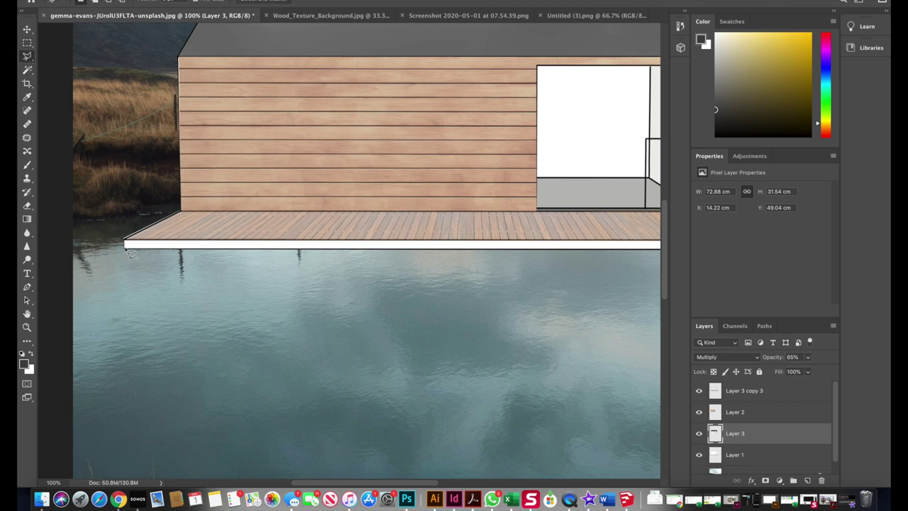
{"action": "scroll", "coordinate": [277, 253], "scroll_direction": "right", "scroll_amount": 10}
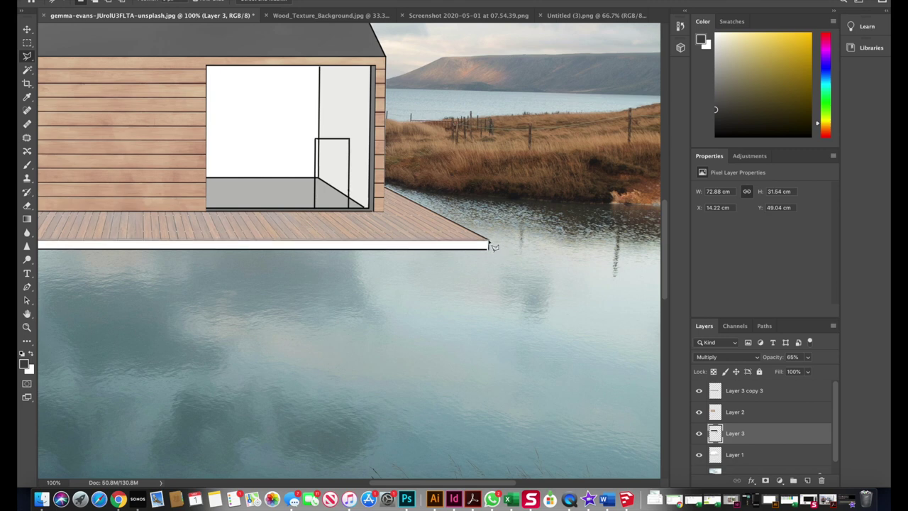
{"action": "mouse_move", "coordinate": [480, 254]}
{"action": "left_mouse_down"}
{"action": "mouse_move", "coordinate": [122, 268]}
{"action": "mouse_move", "coordinate": [78, 249]}
{"action": "left_mouse_up"}
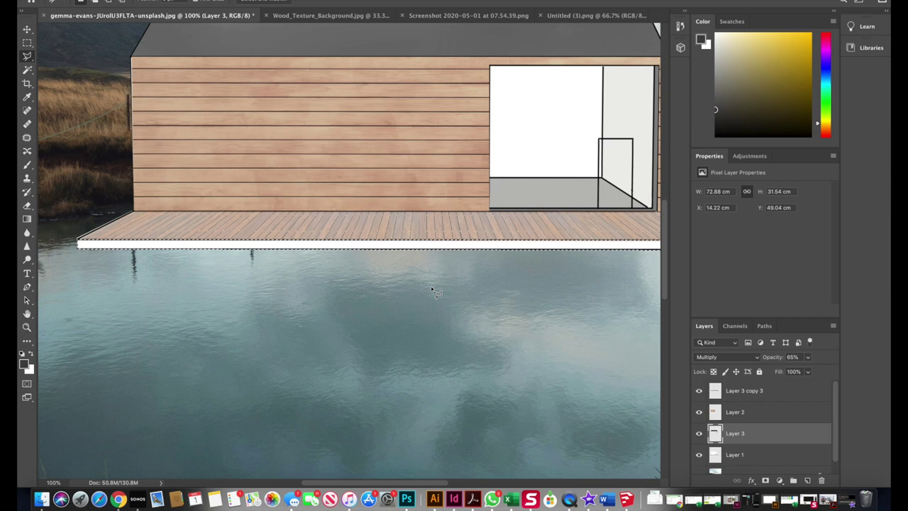
Paint the selected deck edge dark grey on Layer 3 with the Brush and clear the selection.
{"action": "left_click", "coordinate": [27, 164]}
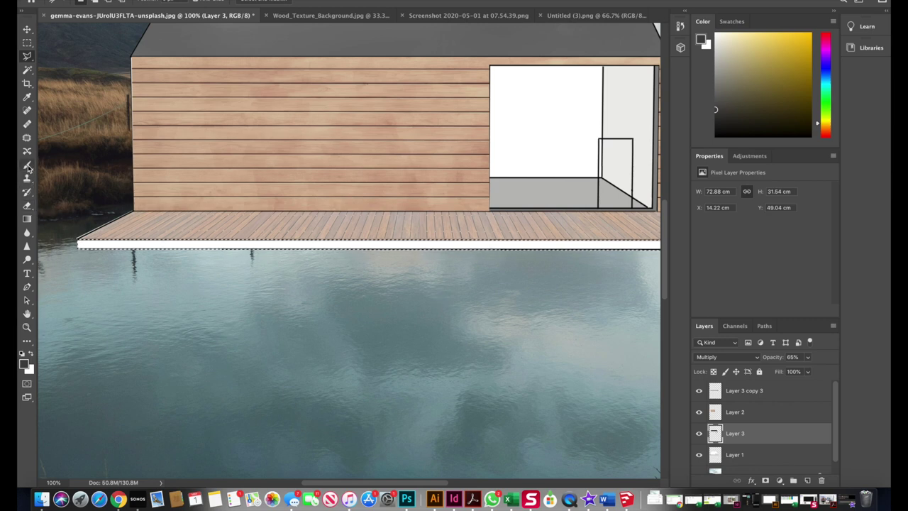
{"action": "left_click_drag", "start_coordinate": [85, 244], "coordinate": [660, 244]}
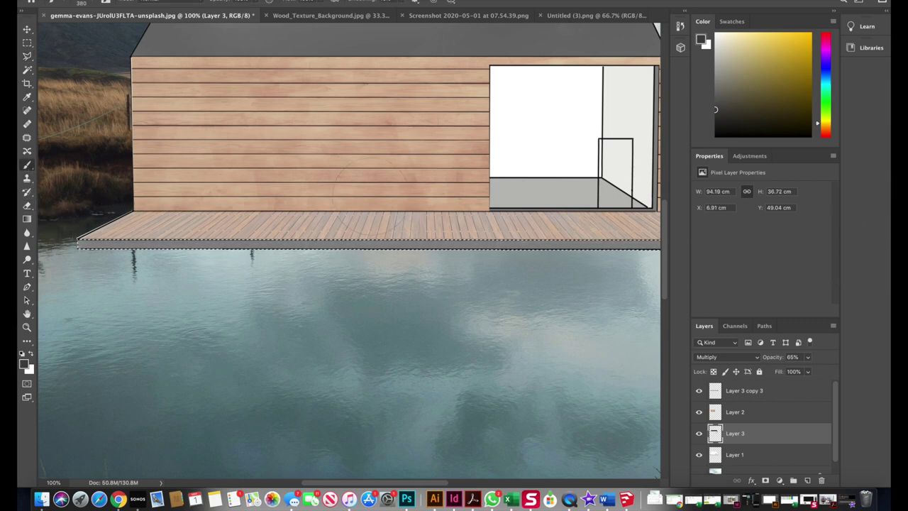
{"action": "scroll", "coordinate": [358, 196], "scroll_direction": "right", "scroll_amount": 10}
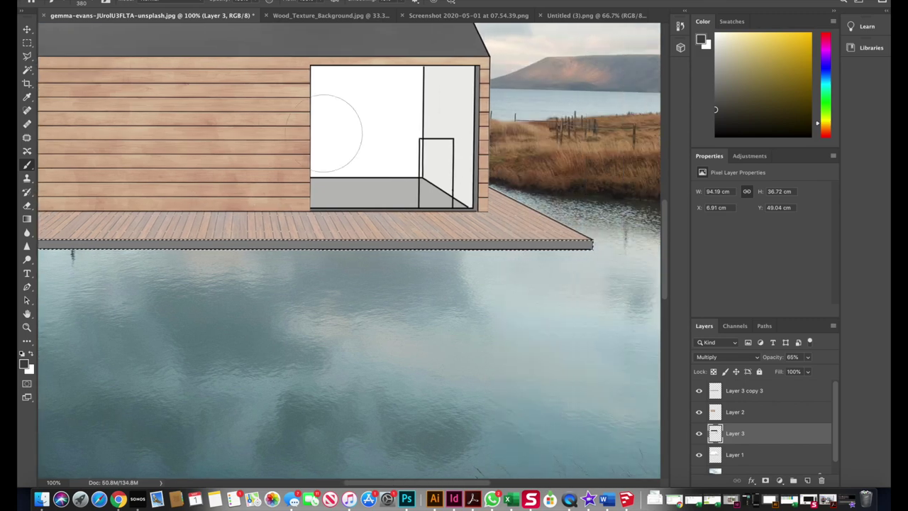
{"action": "key", "text": "m"}
{"action": "key", "text": "super+d"}
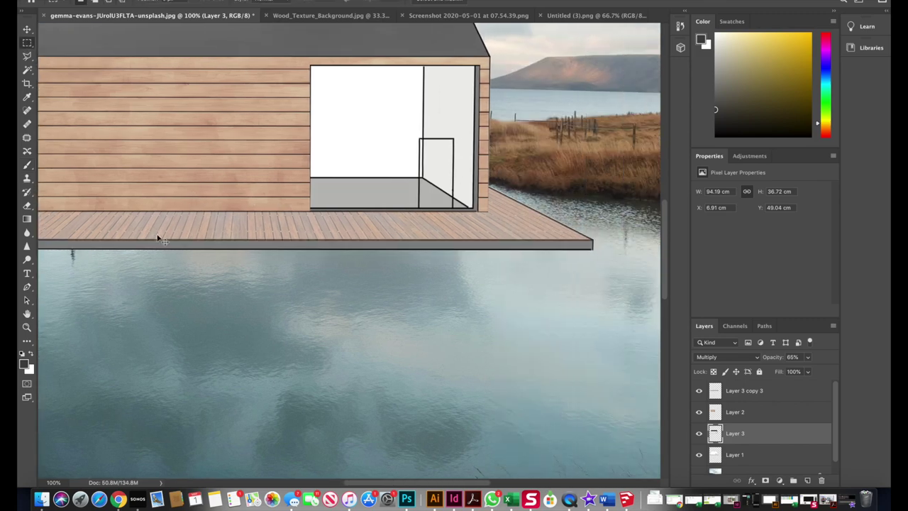
Apply Levels to Layer 3 with black input 38, midtones 1.09 and a slightly lowered white input.
{"action": "key", "text": "super+minus"}
{"action": "key", "text": "super+minus"}
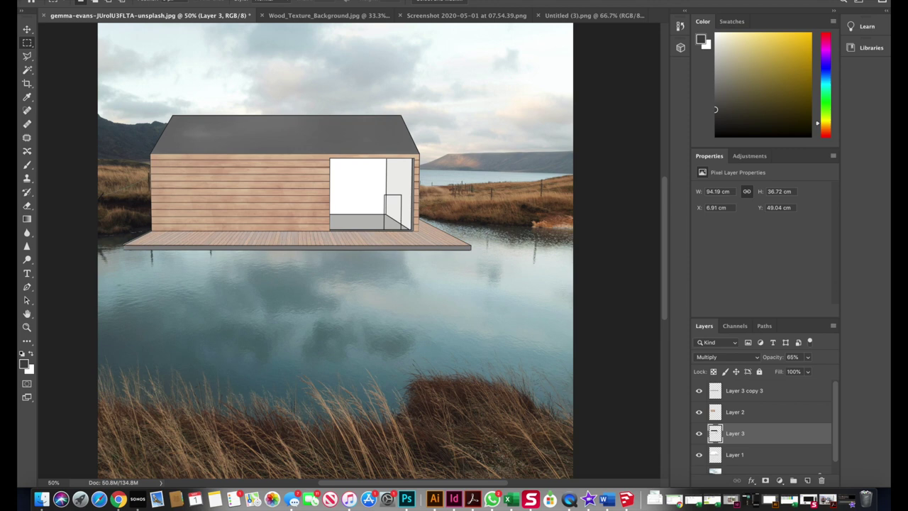
{"action": "left_click", "coordinate": [163, 0]}
{"action": "mouse_move", "coordinate": [213, 1]}
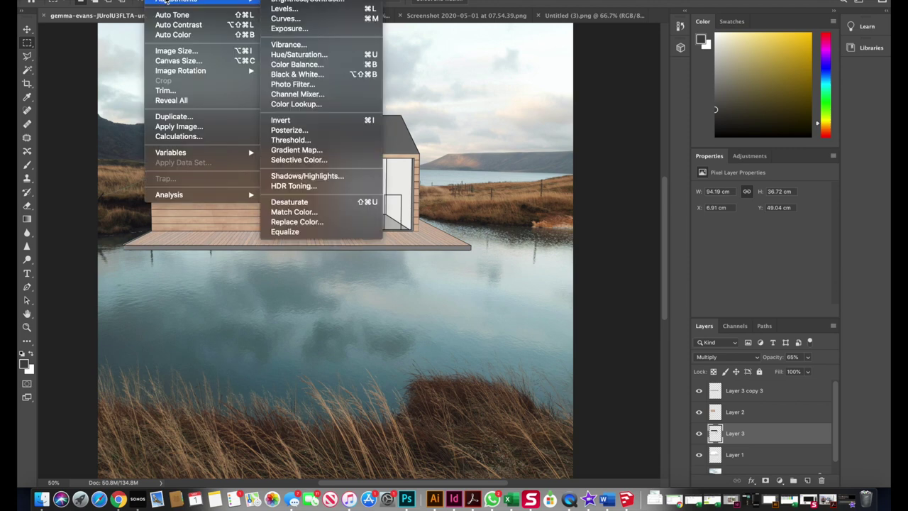
{"action": "left_click", "coordinate": [283, 9]}
{"action": "left_click_drag", "start_coordinate": [513, 175], "coordinate": [533, 180]}
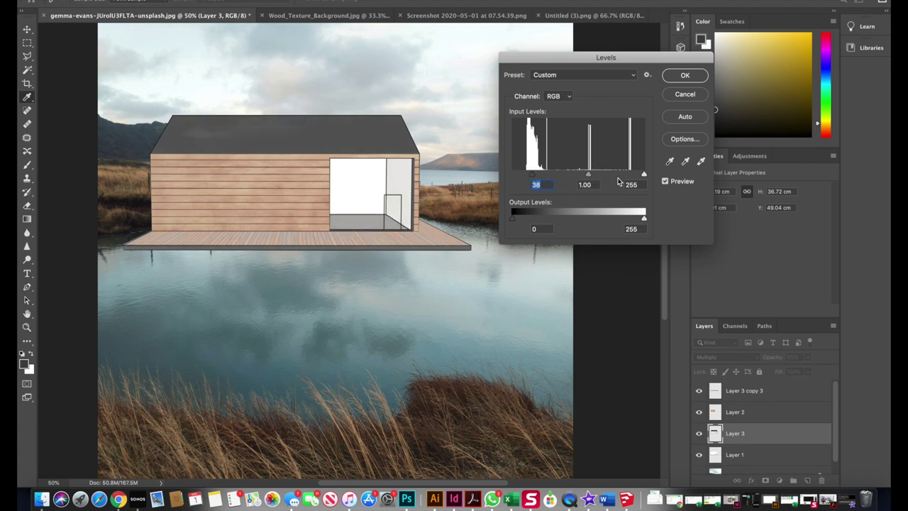
{"action": "left_click_drag", "start_coordinate": [588, 177], "coordinate": [585, 176]}
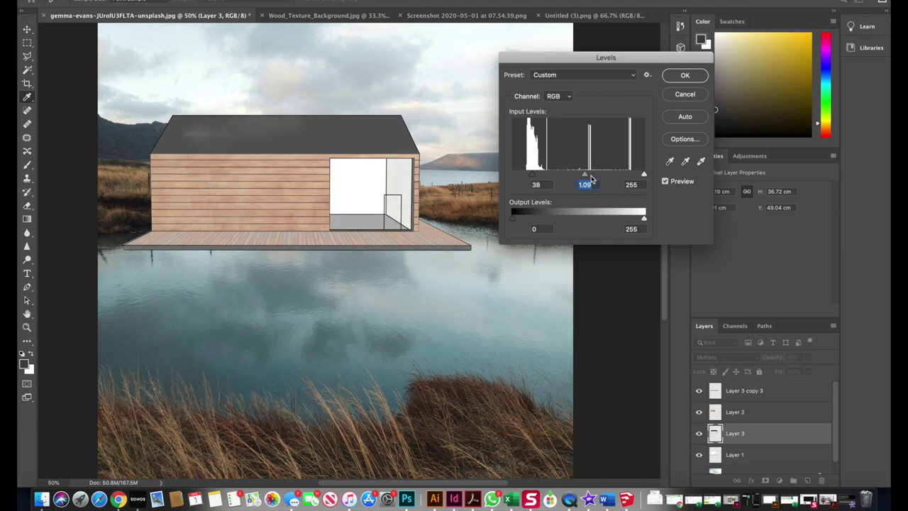
{"action": "left_click_drag", "start_coordinate": [643, 175], "coordinate": [639, 176]}
{"action": "left_click", "coordinate": [681, 77]}
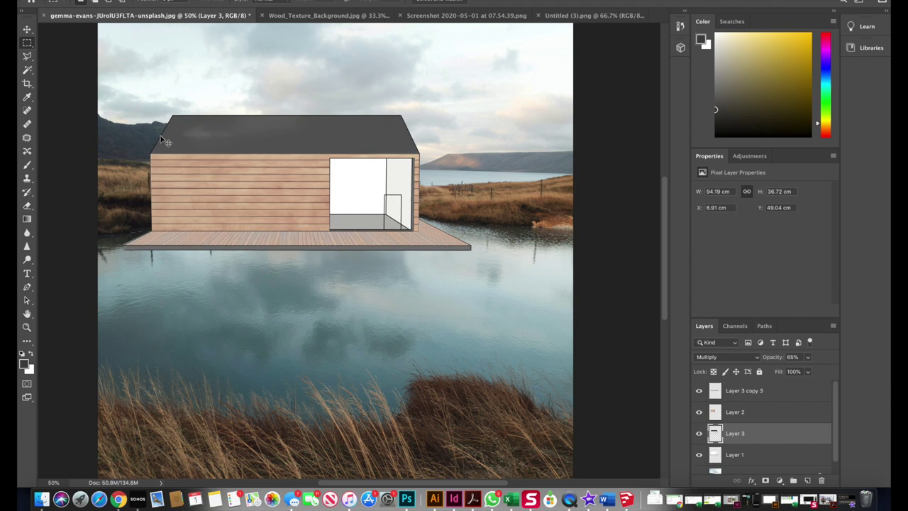
Raise the opacity of the deck boards layer, Layer 3 copy 3, to 100%.
{"action": "key", "text": "super+minus"}
{"action": "left_click", "coordinate": [798, 412]}
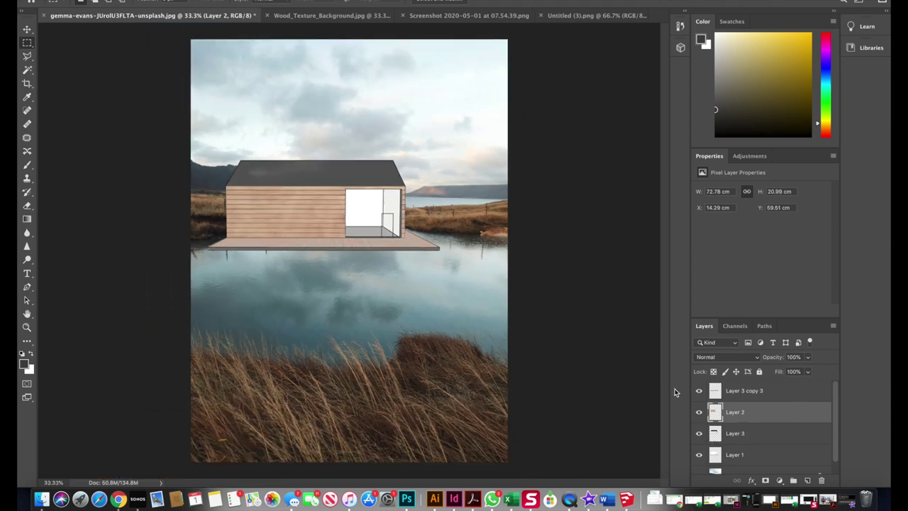
{"action": "left_click", "coordinate": [735, 395]}
{"action": "left_click_drag", "start_coordinate": [805, 371], "coordinate": [828, 371]}
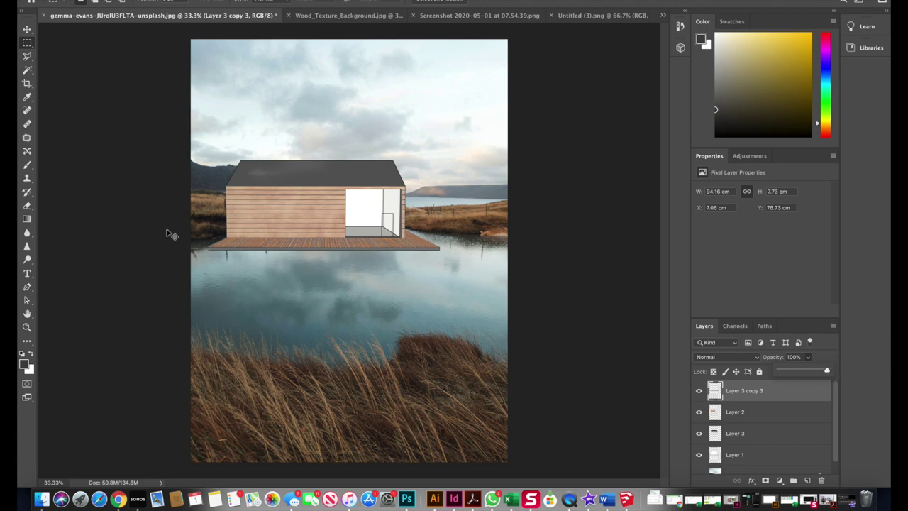
Apply Levels to the deck boards layer with input values of 38, 1.1 and 237.
{"action": "key", "text": "super+plus"}
{"action": "left_click", "coordinate": [159, 0]}
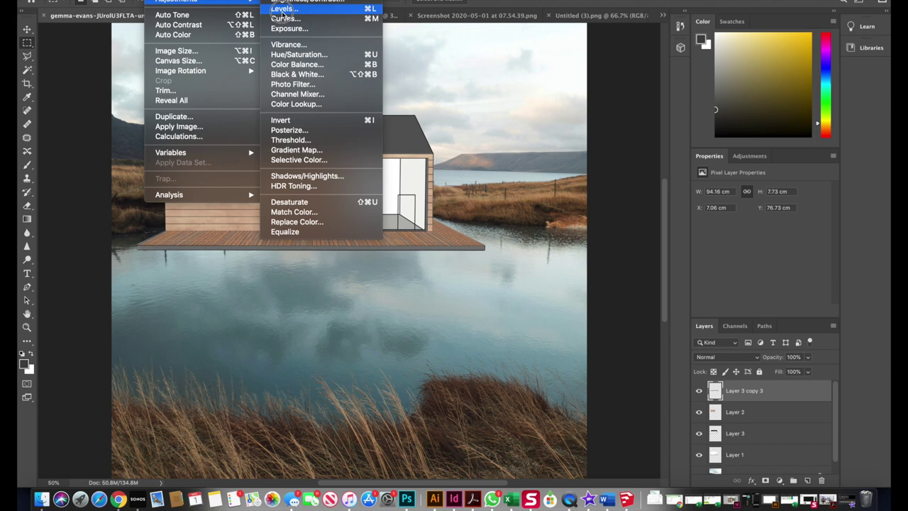
{"action": "left_click", "coordinate": [479, 117]}
{"action": "left_click_drag", "start_coordinate": [643, 175], "coordinate": [634, 175]}
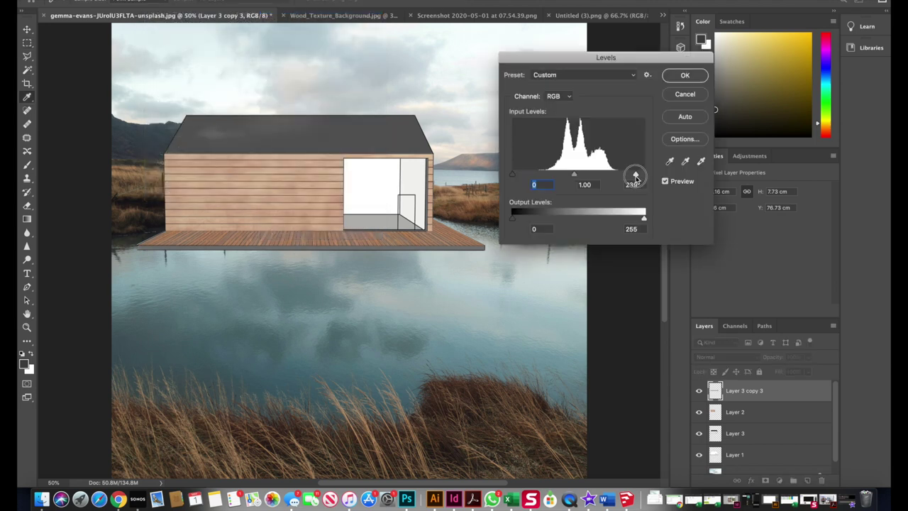
{"action": "left_click_drag", "start_coordinate": [577, 177], "coordinate": [532, 175]}
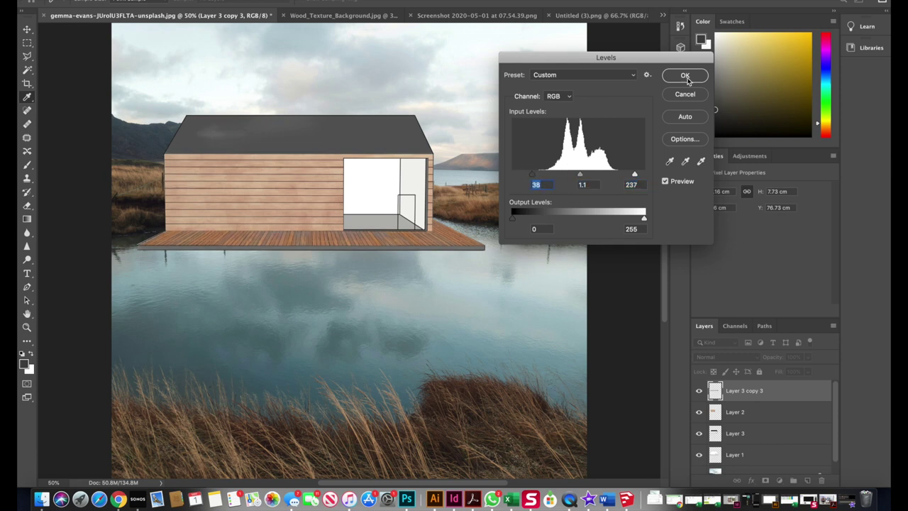
{"action": "left_click", "coordinate": [685, 77]}
Reduce the saturation of the deck boards with Hue/Saturation.
{"action": "key", "text": "super+u"}
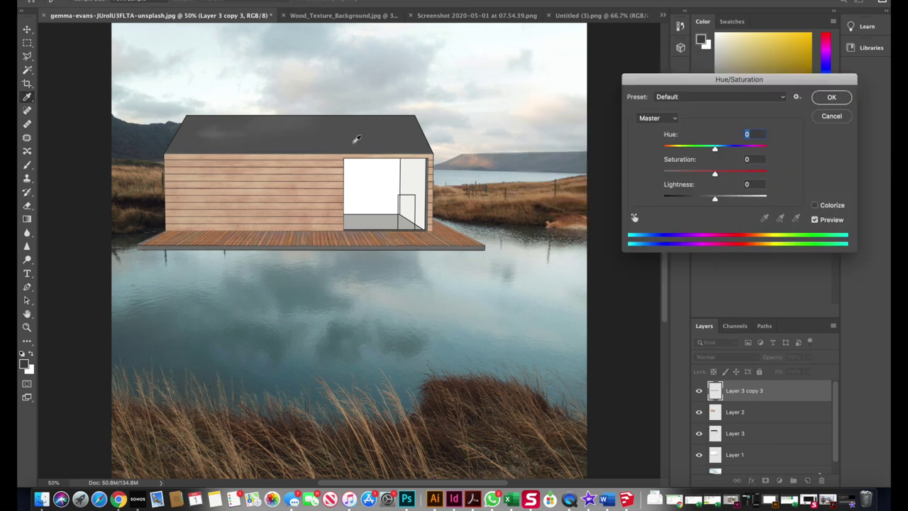
{"action": "left_click_drag", "start_coordinate": [714, 176], "coordinate": [694, 177]}
{"action": "left_click", "coordinate": [831, 100]}
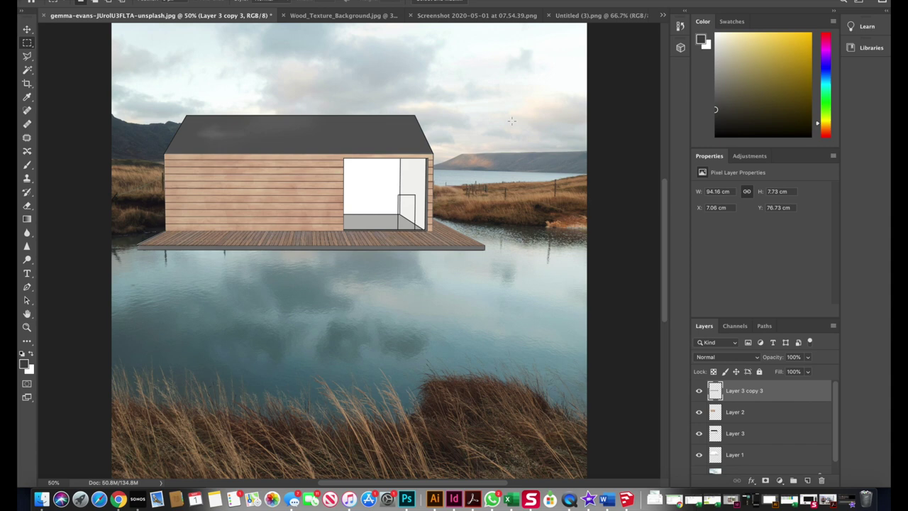
{"action": "key", "text": "super+minus"}
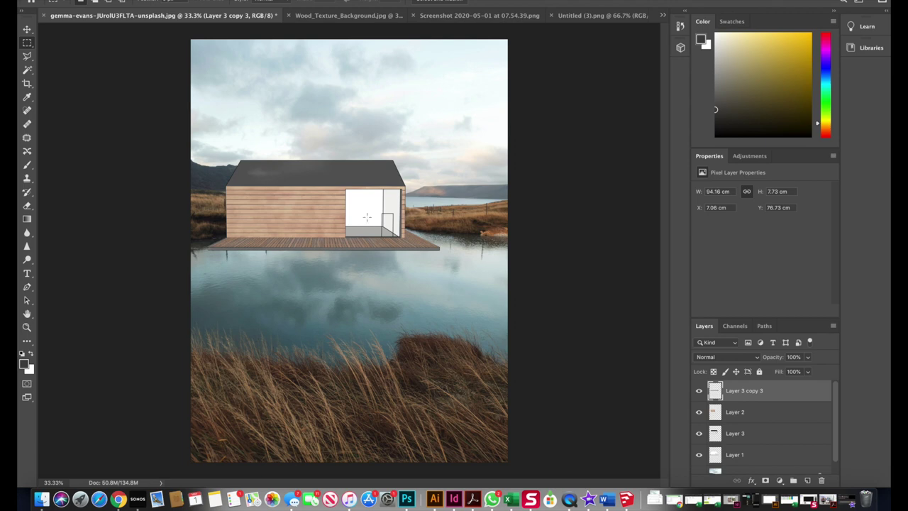
Create a new layer above Layer 3 copy 3 and select the glazed room opening with the Rectangular Marquee.
{"action": "key", "text": "super+1"}
{"action": "scroll", "coordinate": [111, 190], "scroll_direction": "up", "scroll_amount": 1}
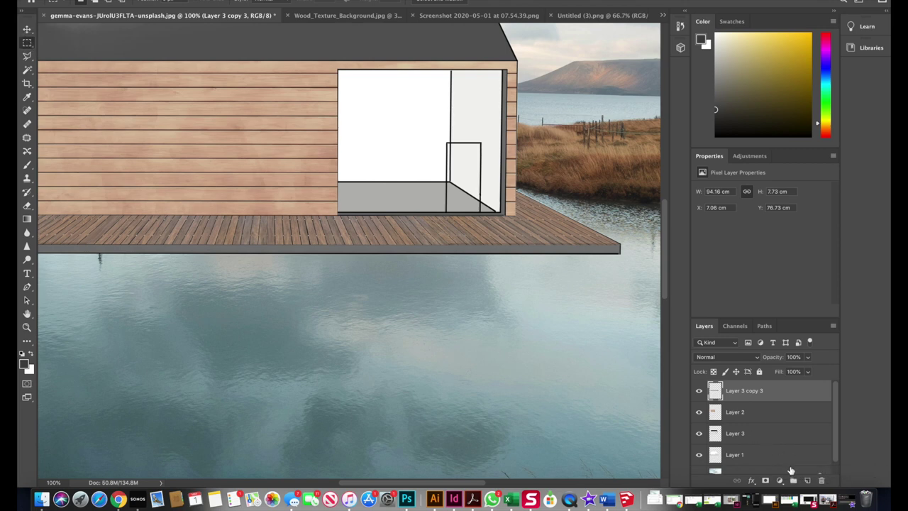
{"action": "left_click", "coordinate": [806, 480]}
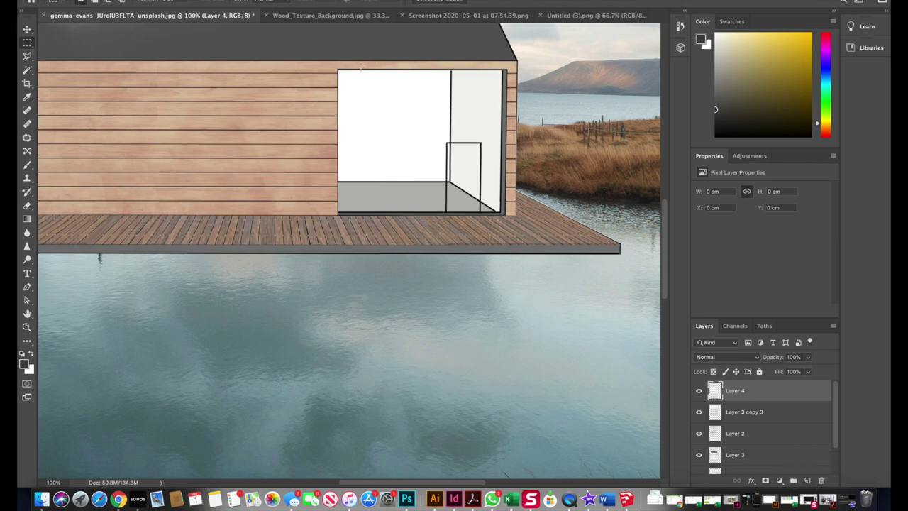
{"action": "left_click_drag", "start_coordinate": [337, 69], "coordinate": [502, 213]}
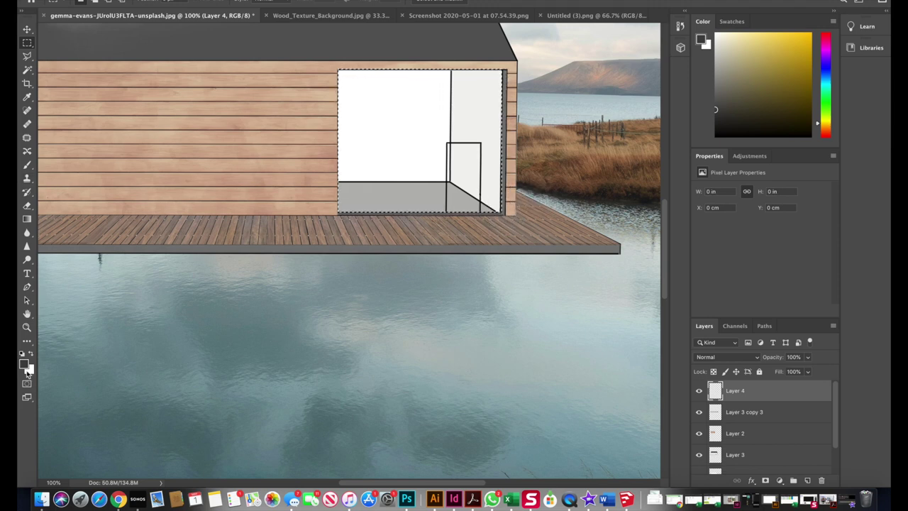
Set the foreground colour to warm yellow dac57d and paint the selected room opening with the Brush.
{"action": "left_click", "coordinate": [24, 364]}
{"action": "left_click_drag", "start_coordinate": [349, 233], "coordinate": [373, 233]}
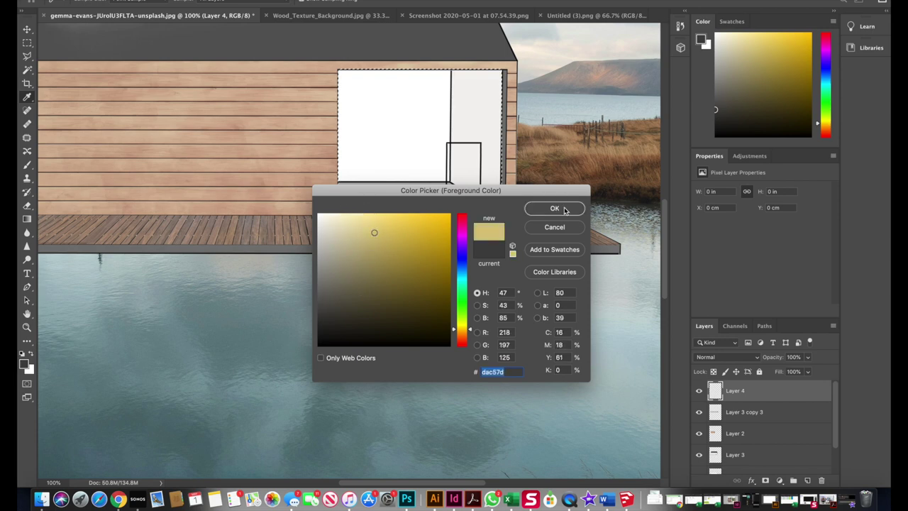
{"action": "left_click", "coordinate": [555, 208]}
{"action": "left_click", "coordinate": [27, 165]}
{"action": "mouse_move", "coordinate": [376, 99]}
{"action": "left_mouse_down"}
{"action": "mouse_move", "coordinate": [397, 106]}
{"action": "mouse_move", "coordinate": [440, 156]}
{"action": "mouse_move", "coordinate": [397, 181]}
{"action": "left_mouse_up"}
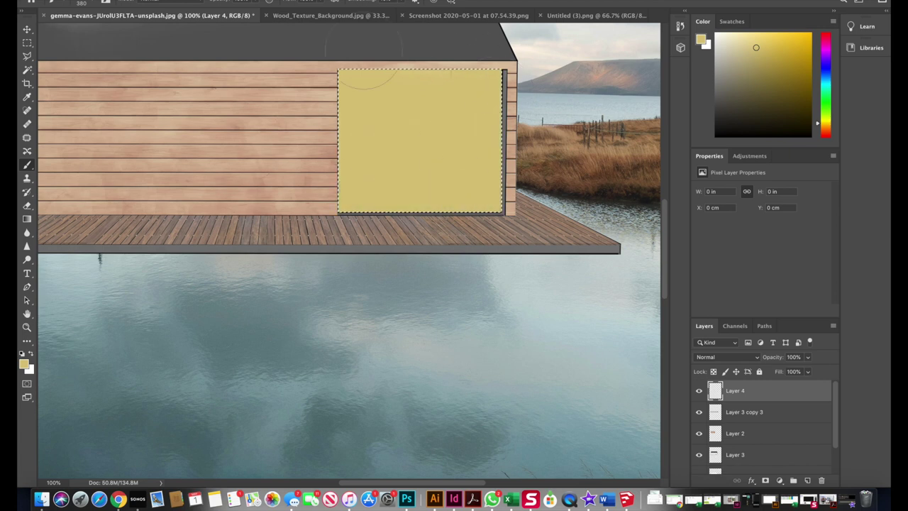
Set the yellow room layer to Multiply blending and 49% opacity.
{"action": "left_click", "coordinate": [726, 357]}
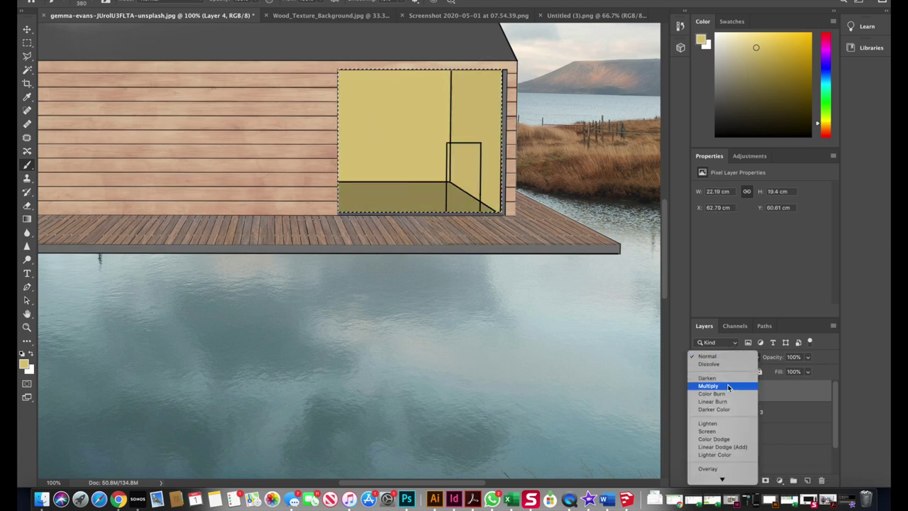
{"action": "left_click", "coordinate": [728, 385]}
{"action": "left_click", "coordinate": [807, 357]}
{"action": "left_click_drag", "start_coordinate": [806, 371], "coordinate": [783, 372]}
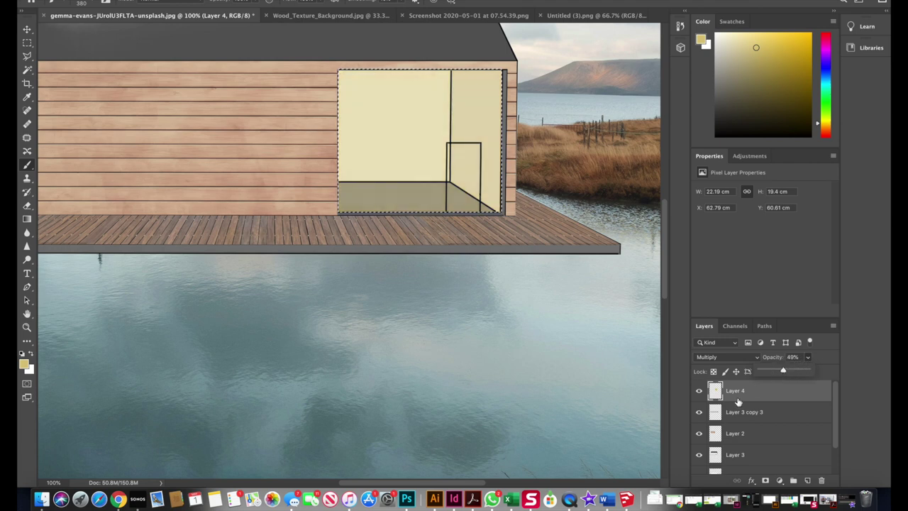
Add an Outer Glow to Layer 4 with 72% spread, 84 px size and slightly increased opacity, and deselect the room opening.
{"action": "left_click", "coordinate": [752, 481]}
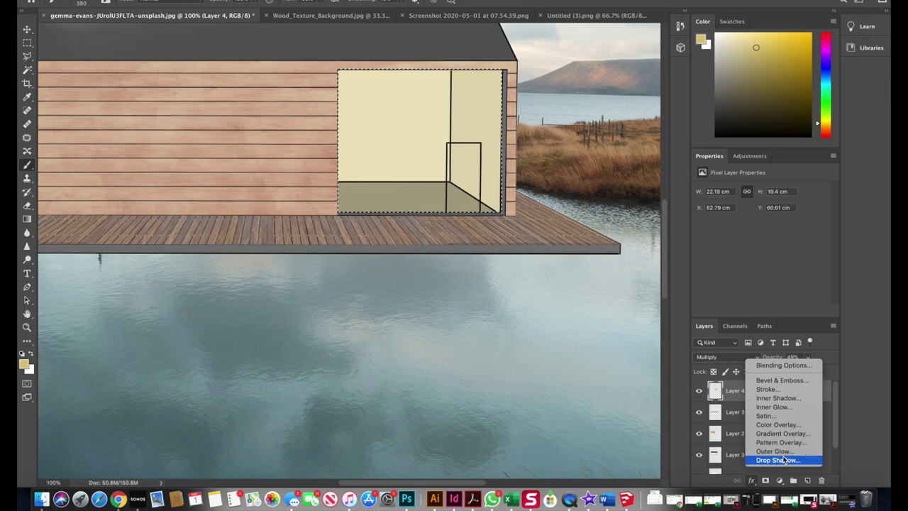
{"action": "left_click", "coordinate": [775, 451]}
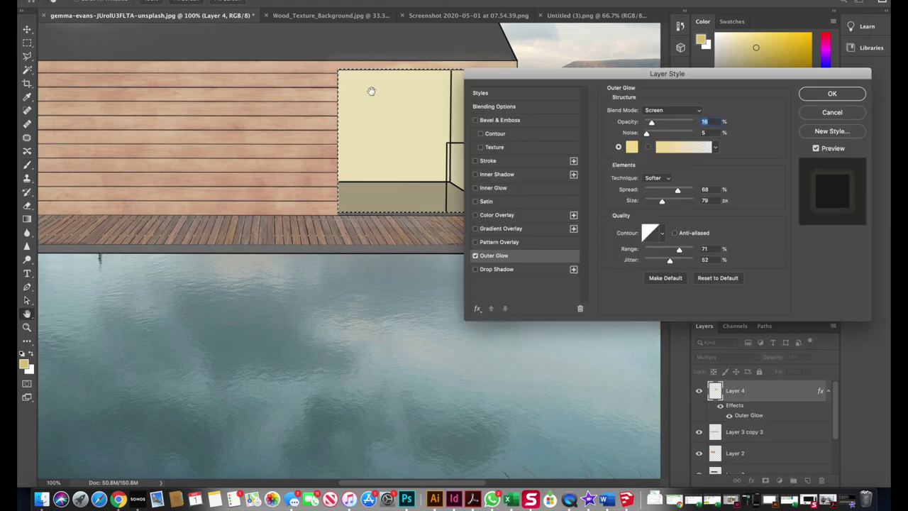
{"action": "left_click_drag", "start_coordinate": [533, 84], "coordinate": [604, 159]}
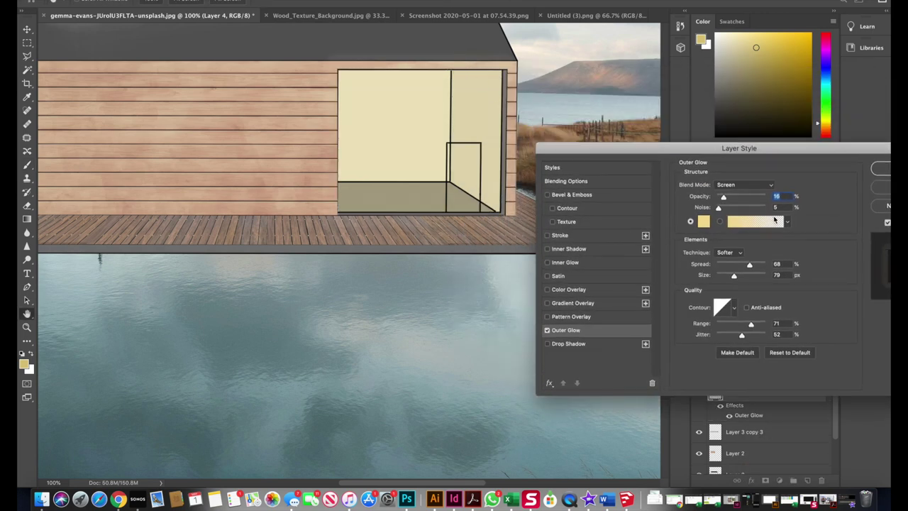
{"action": "left_click_drag", "start_coordinate": [747, 150], "coordinate": [468, 171]}
{"action": "left_click", "coordinate": [608, 245]}
{"action": "left_click", "coordinate": [609, 245]}
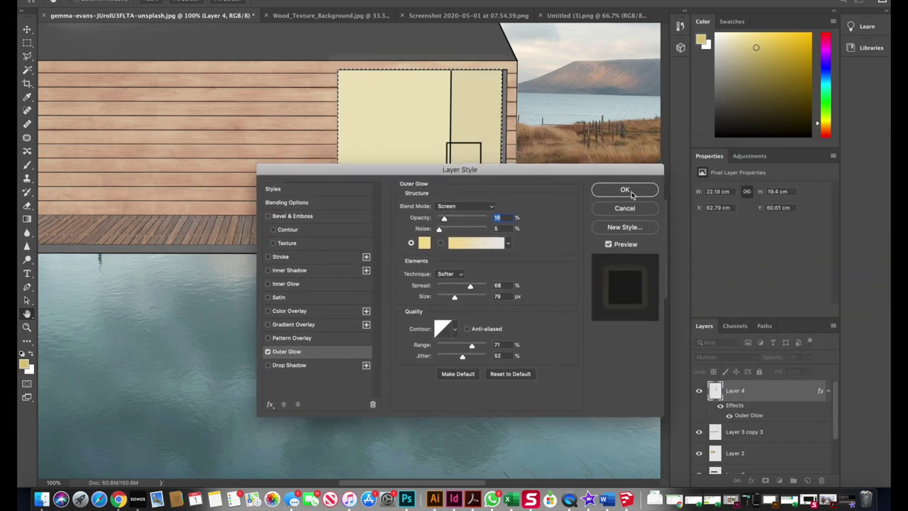
{"action": "left_click_drag", "start_coordinate": [473, 289], "coordinate": [456, 300]}
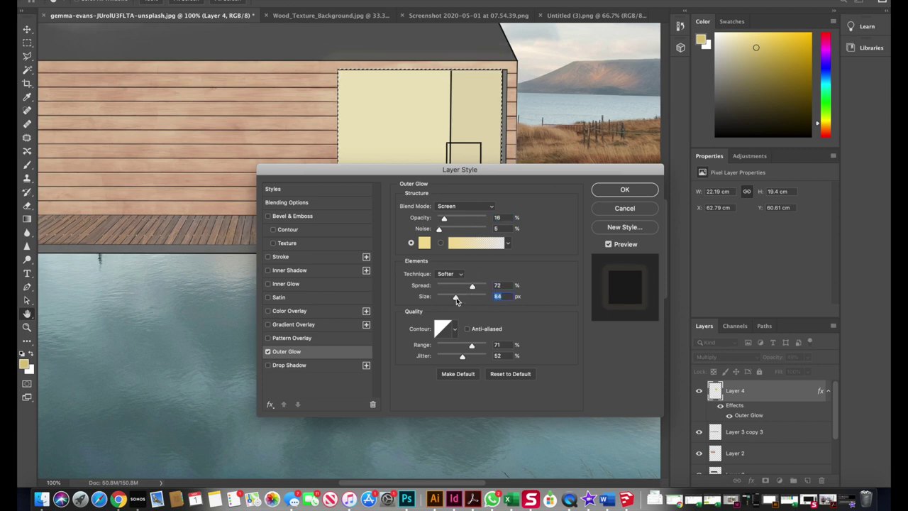
{"action": "mouse_move", "coordinate": [444, 220]}
{"action": "left_mouse_down"}
{"action": "mouse_move", "coordinate": [458, 221]}
{"action": "mouse_move", "coordinate": [446, 222]}
{"action": "left_mouse_up"}
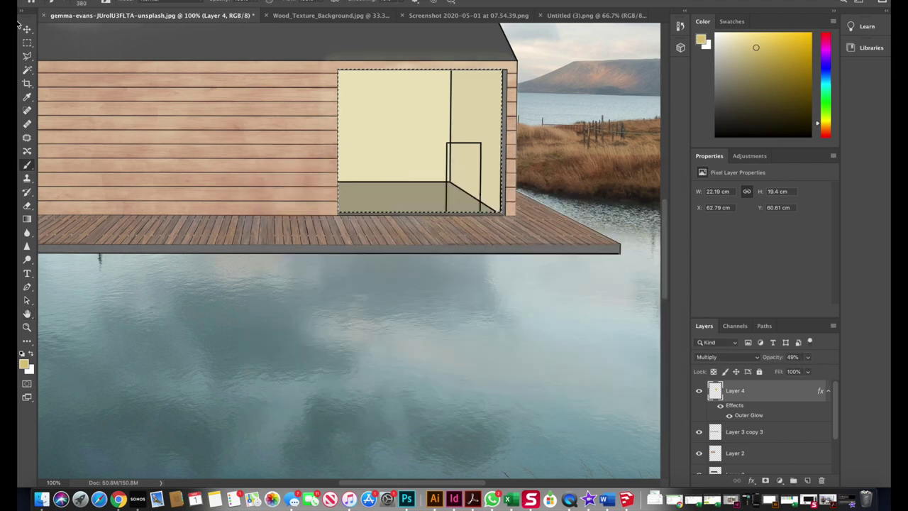
{"action": "key", "text": "m"}
{"action": "key", "text": "ctrl+d"}
Duplicate the whole image with all its layers as gemma-evans-JUroIU3FLTA-unsplash copy.
{"action": "key", "text": "ctrl+minus"}
{"action": "key", "text": "ctrl+minus"}
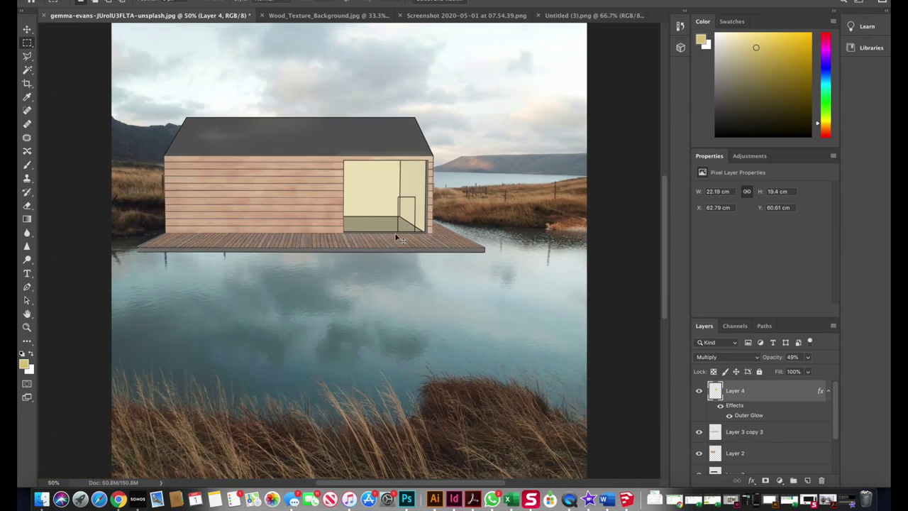
{"action": "key", "text": "ctrl+minus"}
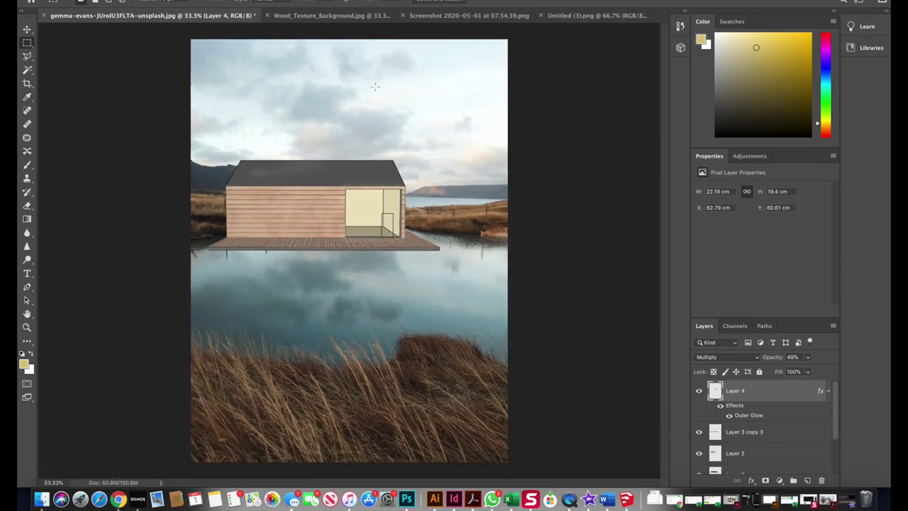
{"action": "scroll", "coordinate": [749, 396], "scroll_direction": "down", "scroll_amount": 3}
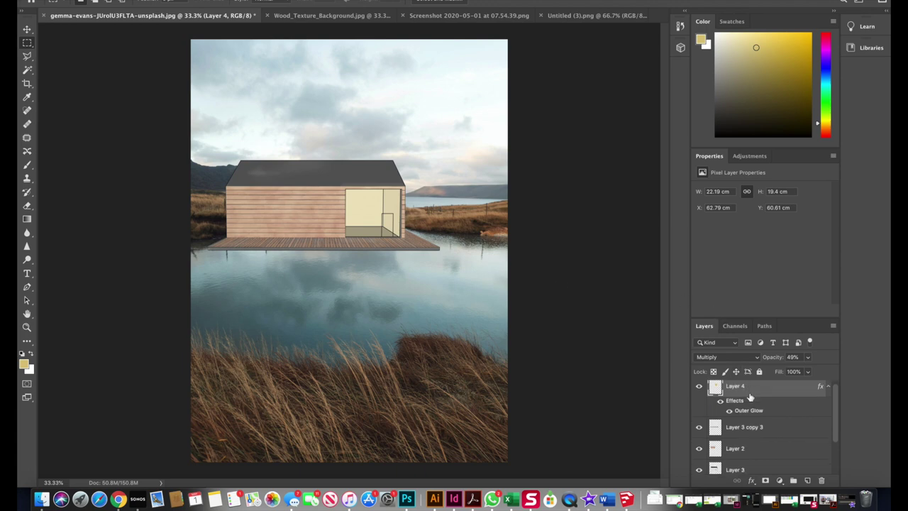
{"action": "left_click", "coordinate": [170, 0]}
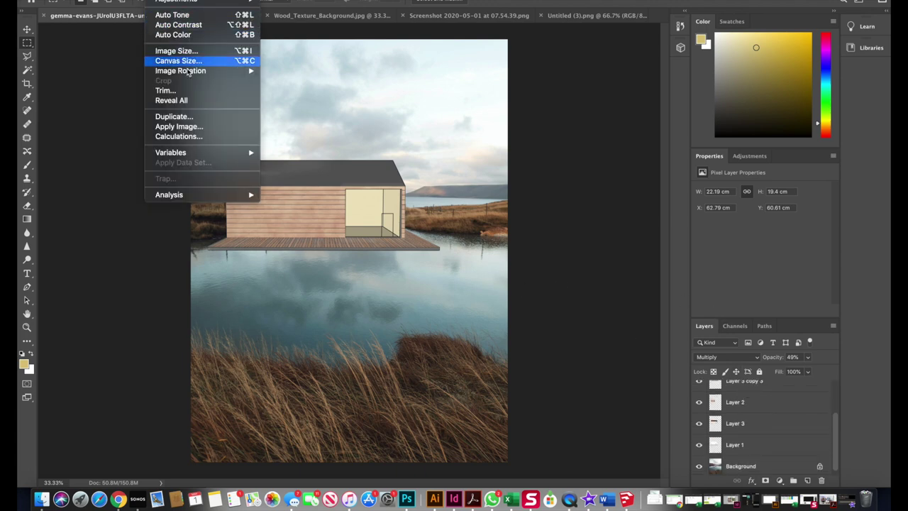
{"action": "left_click", "coordinate": [174, 116]}
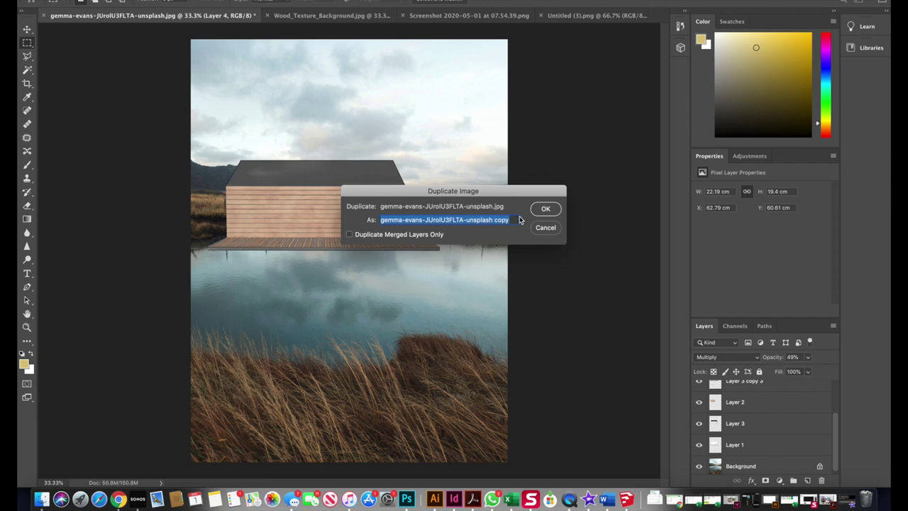
{"action": "left_click", "coordinate": [544, 210]}
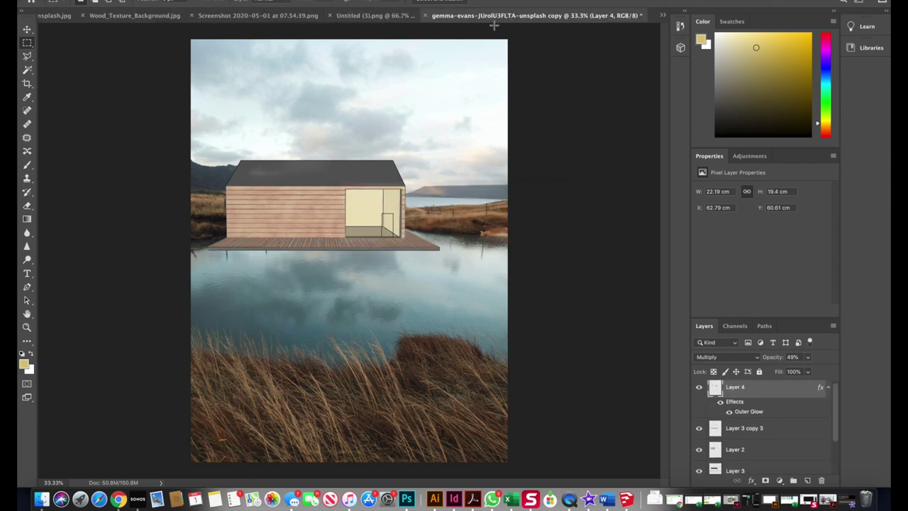
Merge all house layers from Layer 4 down to Layer 1 into one layer, leaving out the Background.
{"action": "scroll", "coordinate": [769, 441], "scroll_direction": "down", "scroll_amount": 3}
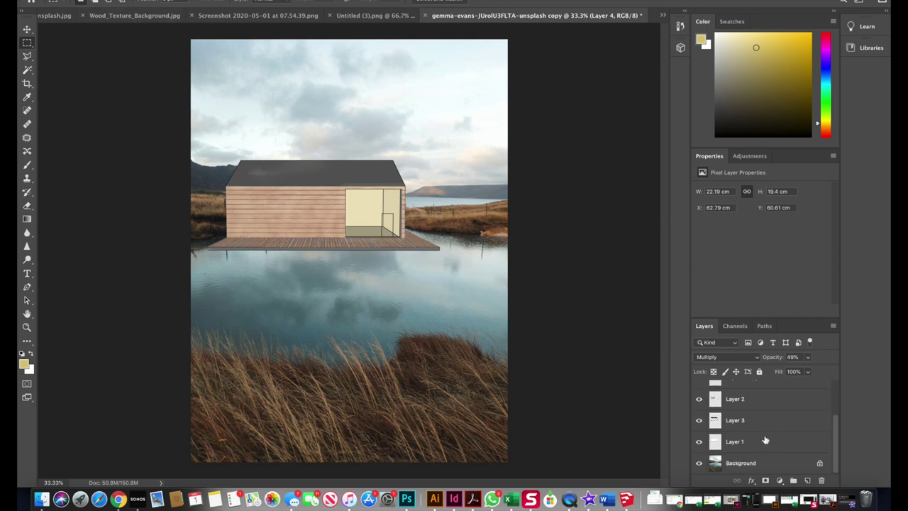
{"action": "left_click", "coordinate": [748, 448], "text": "shift"}
{"action": "scroll", "coordinate": [750, 444], "scroll_direction": "up", "scroll_amount": 2}
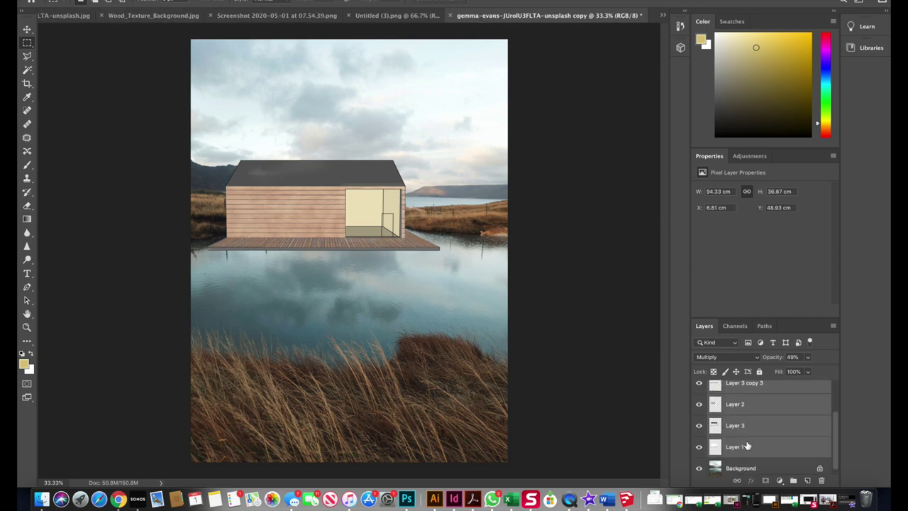
{"action": "right_click", "coordinate": [745, 444]}
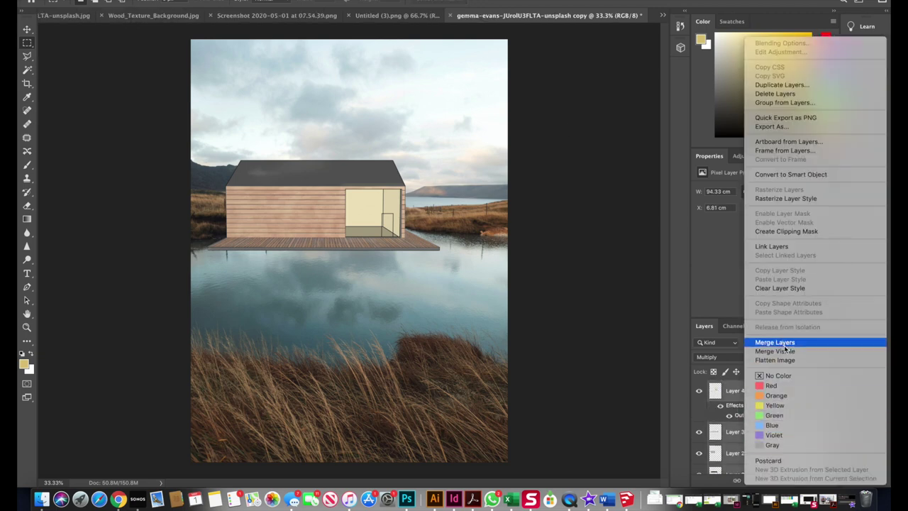
{"action": "left_click", "coordinate": [775, 343]}
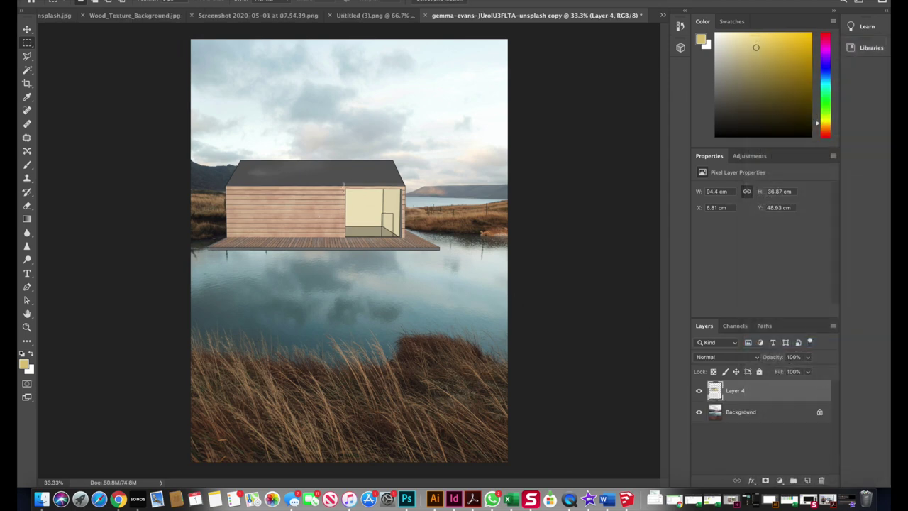
Adjust the merged house layer with Levels, setting the input levels to 11, 1.02 and 251.
{"action": "key", "text": "super+l"}
{"action": "left_click_drag", "start_coordinate": [564, 56], "coordinate": [688, 66]}
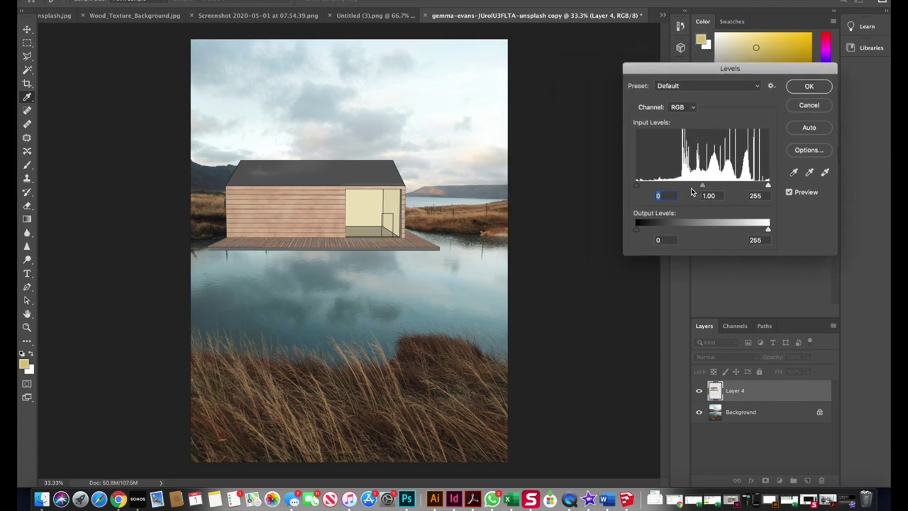
{"action": "mouse_move", "coordinate": [702, 186]}
{"action": "left_mouse_down"}
{"action": "mouse_move", "coordinate": [685, 183]}
{"action": "mouse_move", "coordinate": [699, 185]}
{"action": "left_mouse_up"}
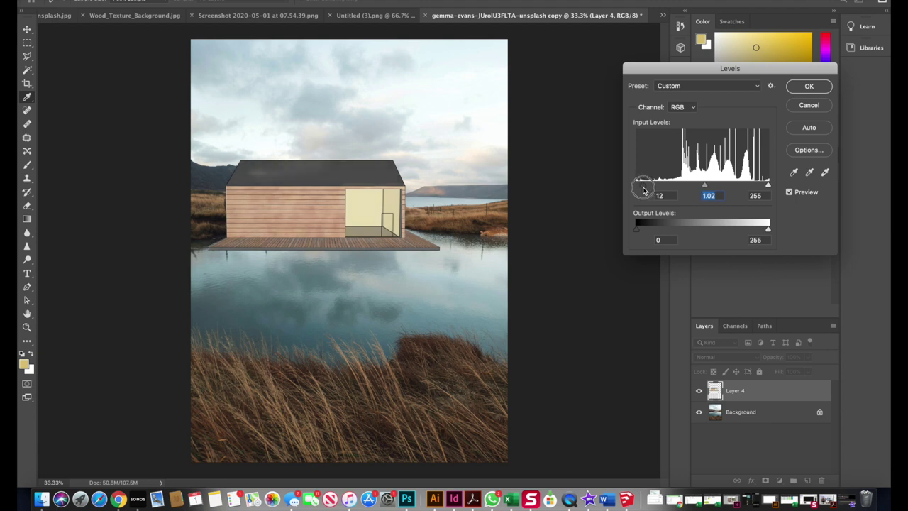
{"action": "left_click_drag", "start_coordinate": [637, 185], "coordinate": [642, 185]}
{"action": "mouse_move", "coordinate": [766, 188]}
{"action": "left_mouse_down"}
{"action": "mouse_move", "coordinate": [754, 187]}
{"action": "mouse_move", "coordinate": [765, 187]}
{"action": "left_mouse_up"}
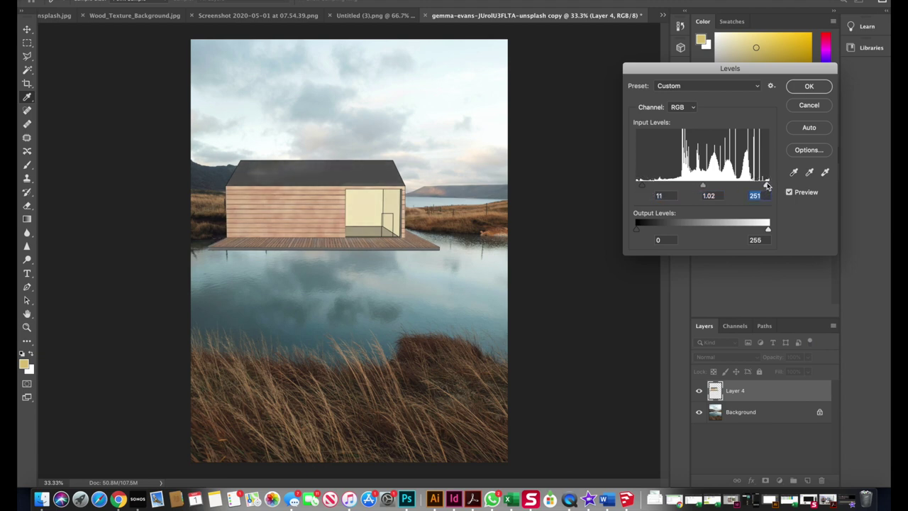
{"action": "left_click", "coordinate": [810, 86]}
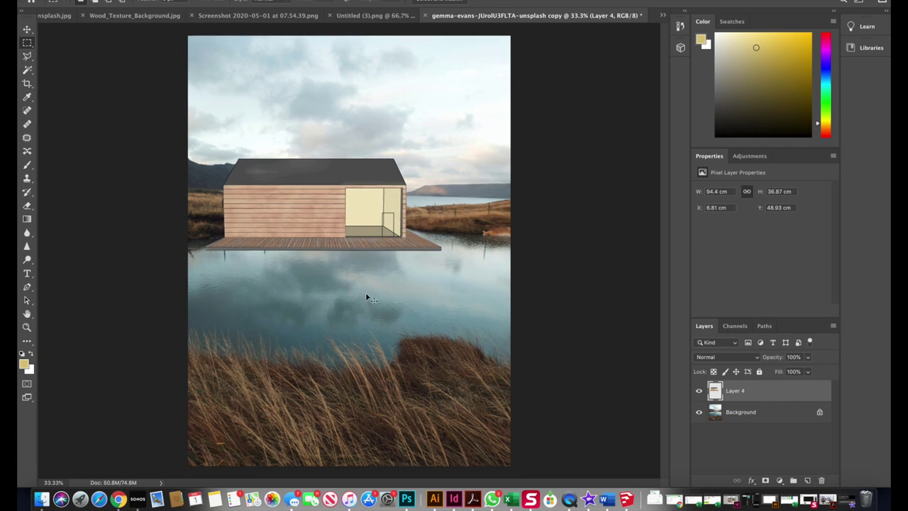
Darken the water along the underside of the deck on the Background layer with the Burn tool.
{"action": "key", "text": "super+plus"}
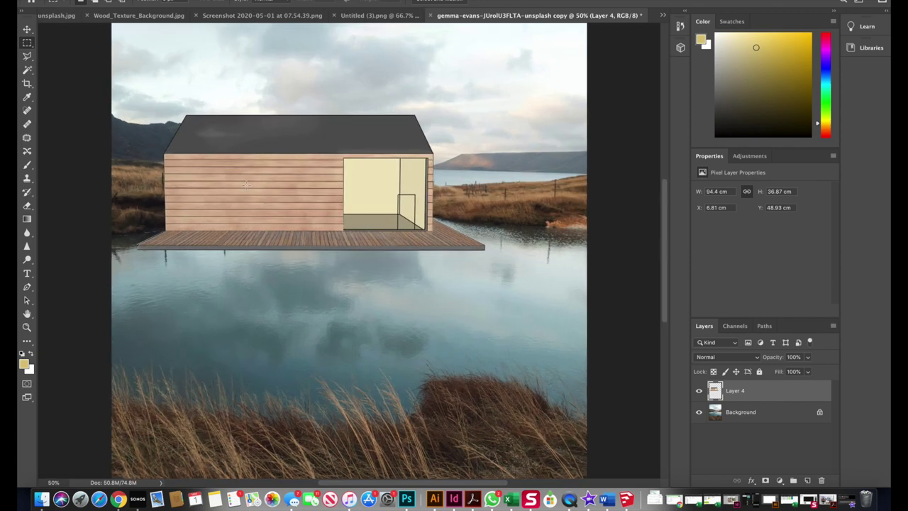
{"action": "left_click_drag", "start_coordinate": [28, 259], "coordinate": [64, 272]}
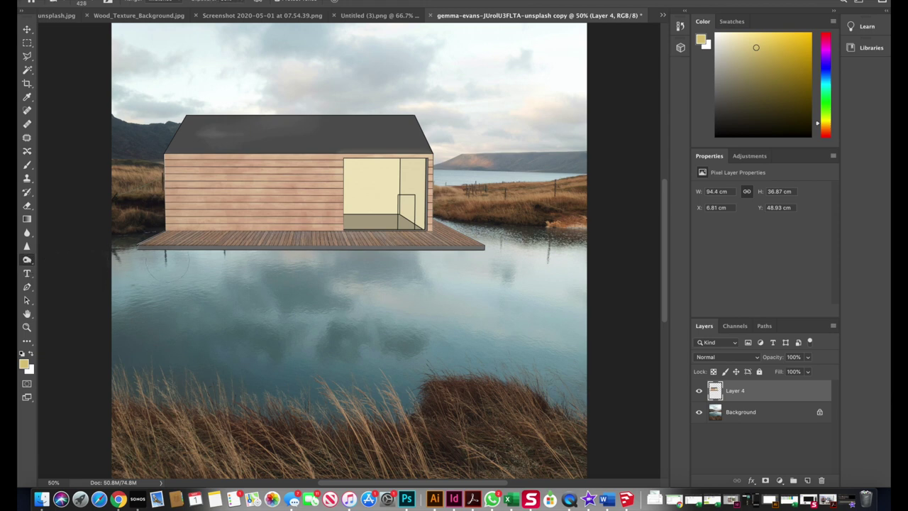
{"action": "left_click", "coordinate": [738, 419]}
{"action": "mouse_move", "coordinate": [127, 245]}
{"action": "left_mouse_down"}
{"action": "mouse_move", "coordinate": [298, 254]}
{"action": "mouse_move", "coordinate": [334, 252]}
{"action": "mouse_move", "coordinate": [234, 252]}
{"action": "mouse_move", "coordinate": [471, 241]}
{"action": "mouse_move", "coordinate": [347, 257]}
{"action": "mouse_move", "coordinate": [397, 255]}
{"action": "mouse_move", "coordinate": [243, 252]}
{"action": "left_mouse_up"}
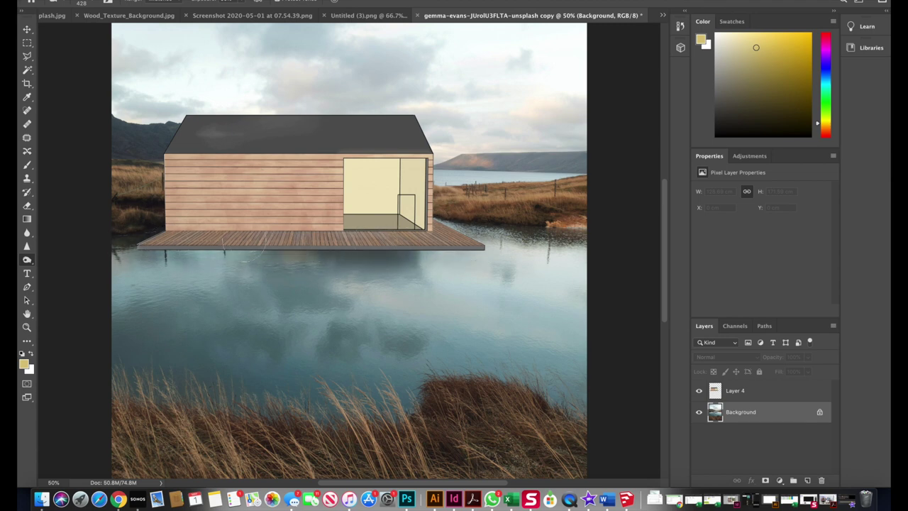
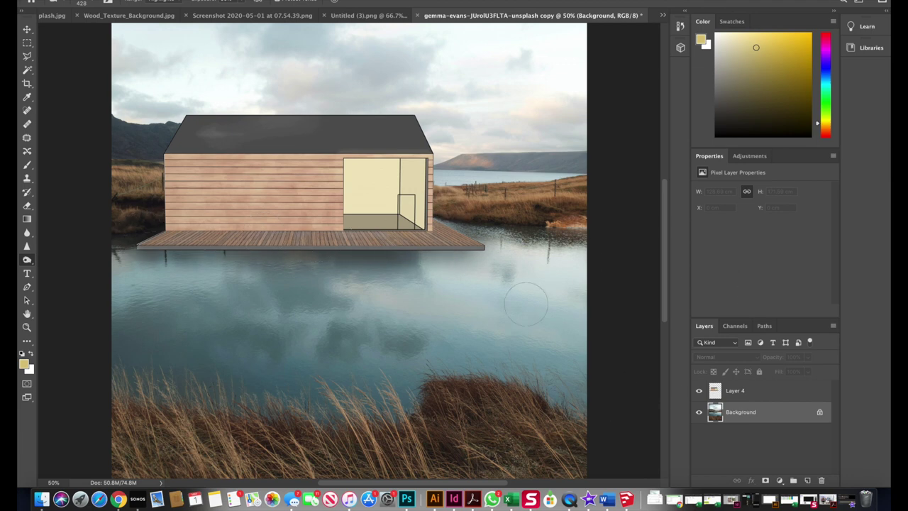
Duplicate the merged house layer and flip the copy vertically to mirror the house directly below the deck.
{"action": "key", "text": "super+minus"}
{"action": "key", "text": "super+minus"}
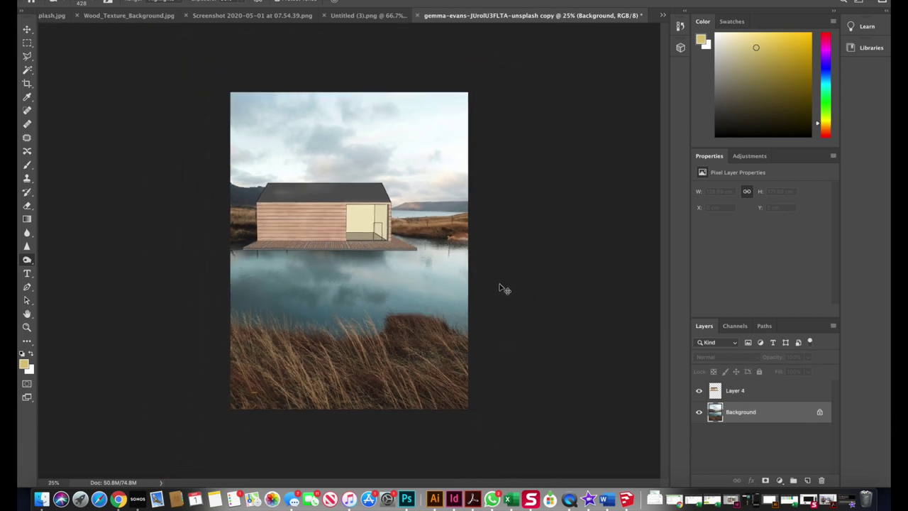
{"action": "left_click", "coordinate": [744, 390]}
{"action": "left_click", "coordinate": [29, 31]}
{"action": "mouse_move", "coordinate": [306, 221]}
{"action": "left_mouse_down"}
{"action": "mouse_move", "coordinate": [316, 221]}
{"action": "mouse_move", "coordinate": [303, 222]}
{"action": "mouse_move", "coordinate": [340, 288]}
{"action": "mouse_move", "coordinate": [312, 234]}
{"action": "left_mouse_up"}
{"action": "left_click_drag", "start_coordinate": [330, 180], "coordinate": [319, 320]}
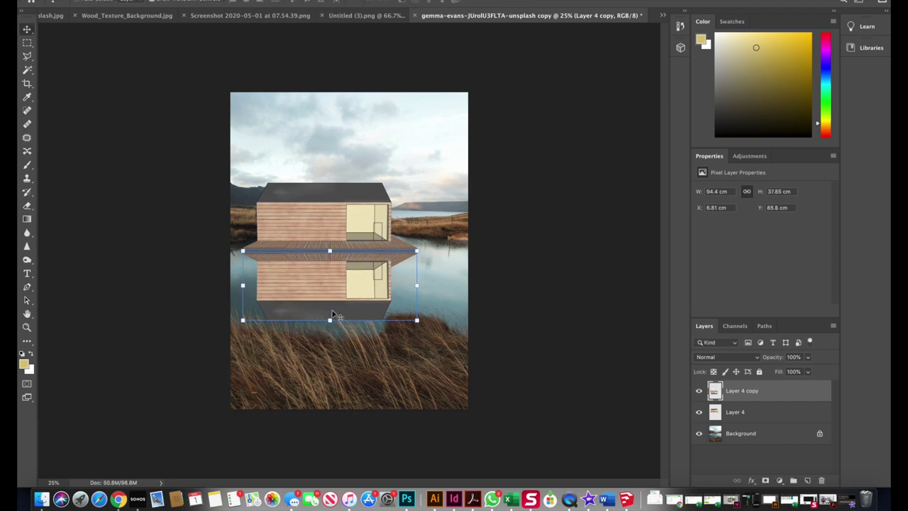
Skew the mirrored house copy so its lower edge slants to the right while its upper edge stays along the deck.
{"action": "key", "text": "super+equal"}
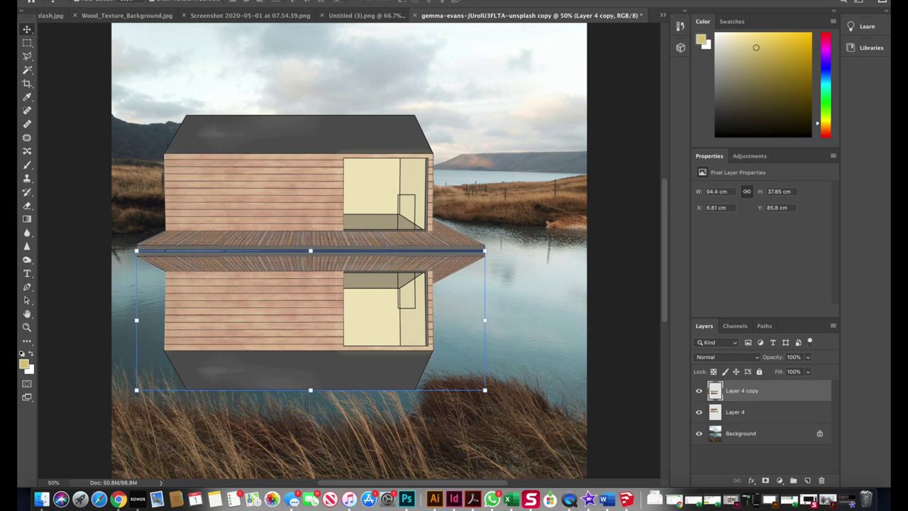
{"action": "left_click", "coordinate": [131, 2]}
{"action": "mouse_move", "coordinate": [182, 212]}
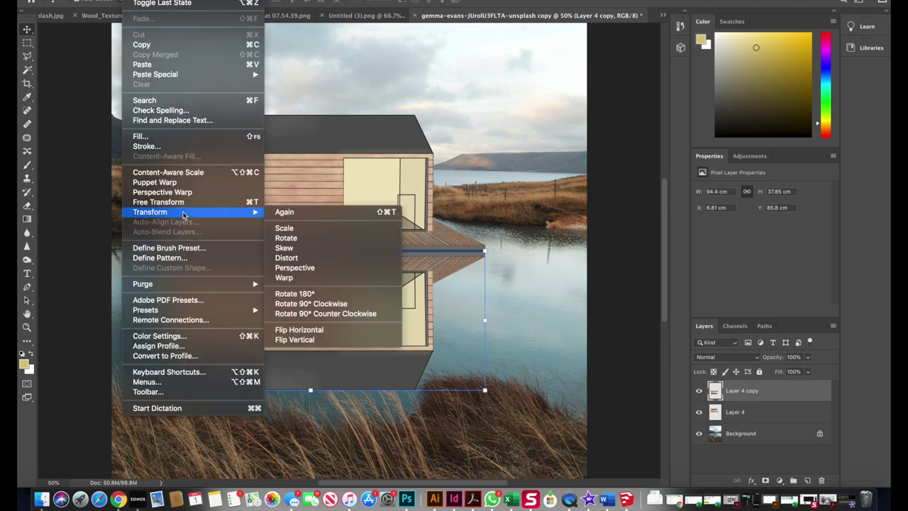
{"action": "left_click", "coordinate": [348, 251]}
{"action": "left_click_drag", "start_coordinate": [486, 392], "coordinate": [601, 309]}
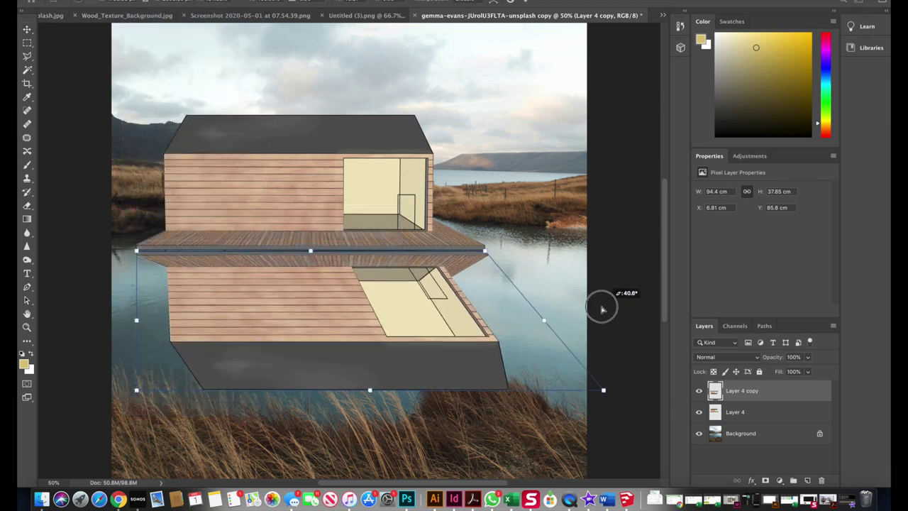
{"action": "scroll", "coordinate": [140, 351], "scroll_direction": "down", "scroll_amount": 3}
{"action": "left_click_drag", "start_coordinate": [139, 350], "coordinate": [220, 355]}
{"action": "mouse_move", "coordinate": [408, 354]}
{"action": "left_mouse_down"}
{"action": "mouse_move", "coordinate": [404, 346]}
{"action": "mouse_move", "coordinate": [420, 348]}
{"action": "left_mouse_up"}
{"action": "key", "text": "Return"}
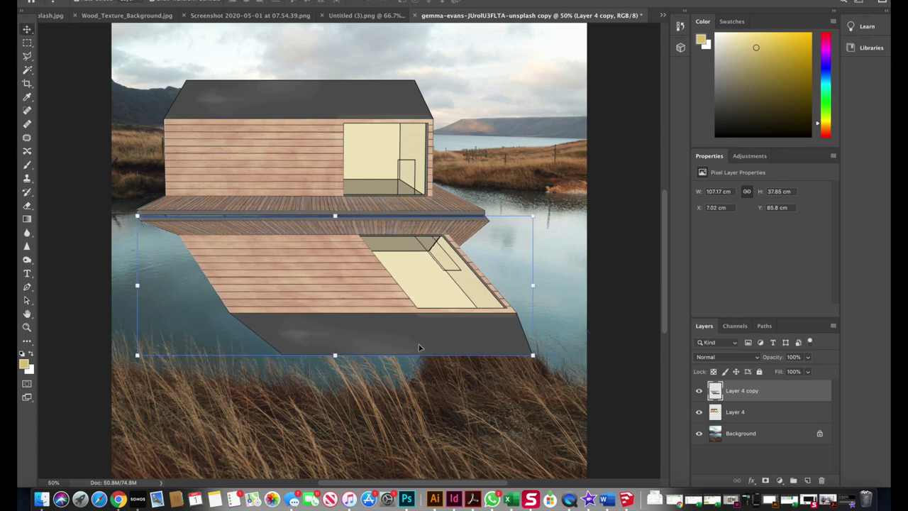
Reduce the opacity of the mirrored house layer to 33% and switch to the Rectangular Marquee.
{"action": "left_click", "coordinate": [807, 357]}
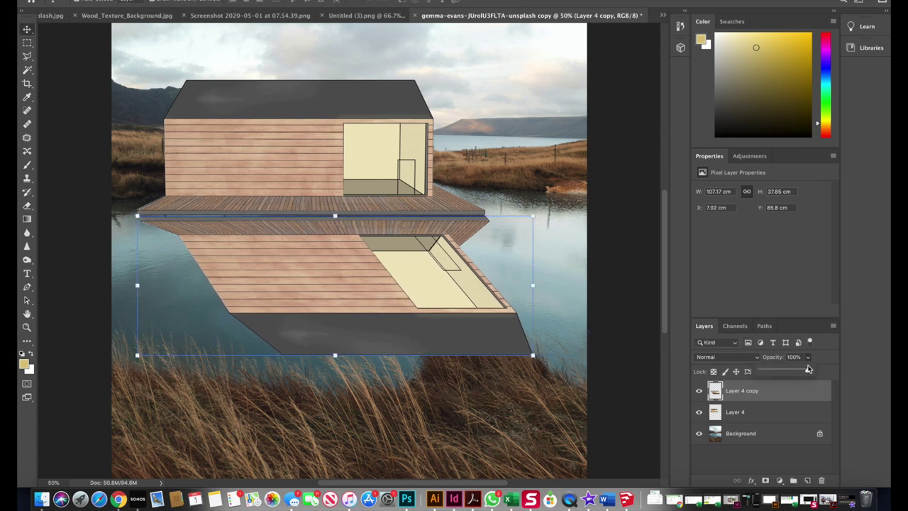
{"action": "left_click_drag", "start_coordinate": [807, 370], "coordinate": [774, 371]}
{"action": "left_click", "coordinate": [27, 42]}
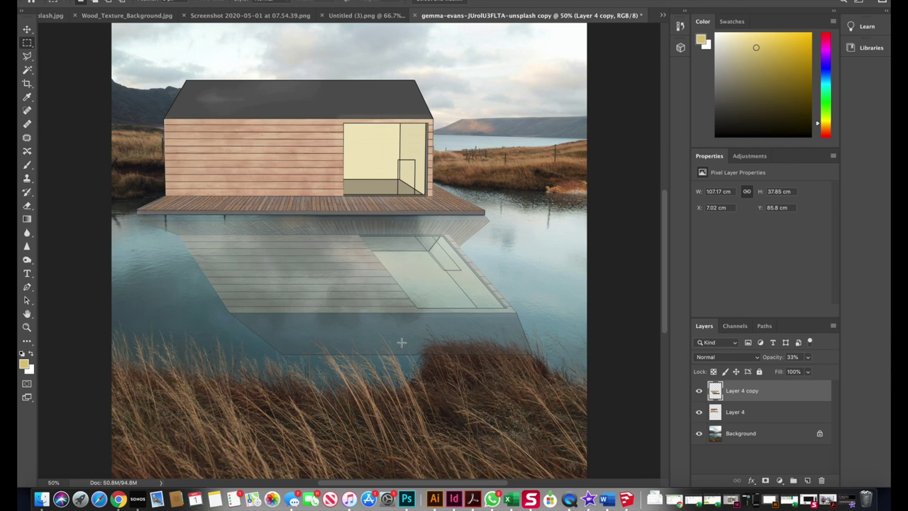
Soften the mirrored house copy on Layer 4 copy with a Gaussian Blur of about 23 pixels radius.
{"action": "left_click", "coordinate": [153, 0]}
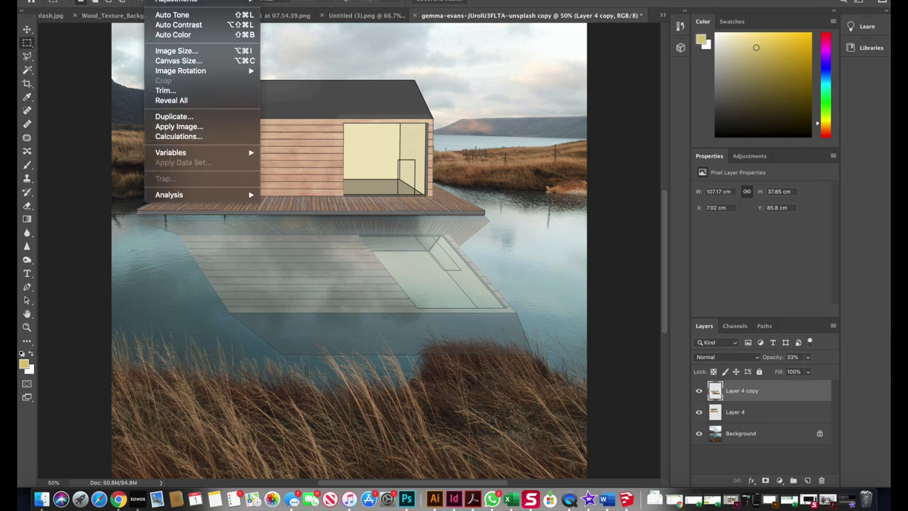
{"action": "mouse_move", "coordinate": [270, 0]}
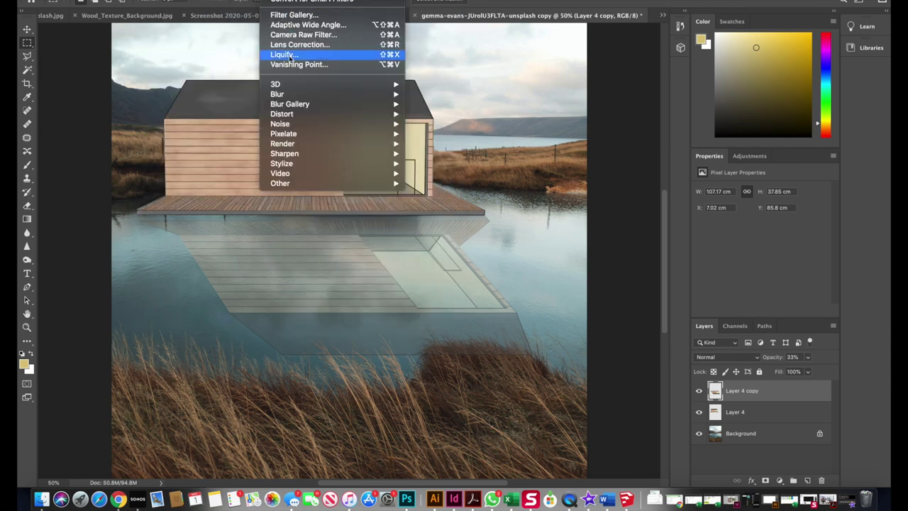
{"action": "mouse_move", "coordinate": [319, 93]}
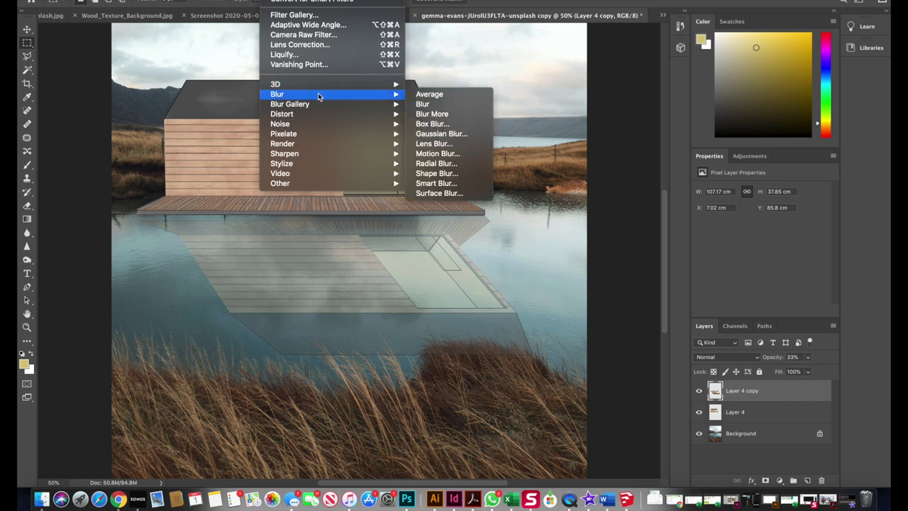
{"action": "left_click", "coordinate": [456, 135]}
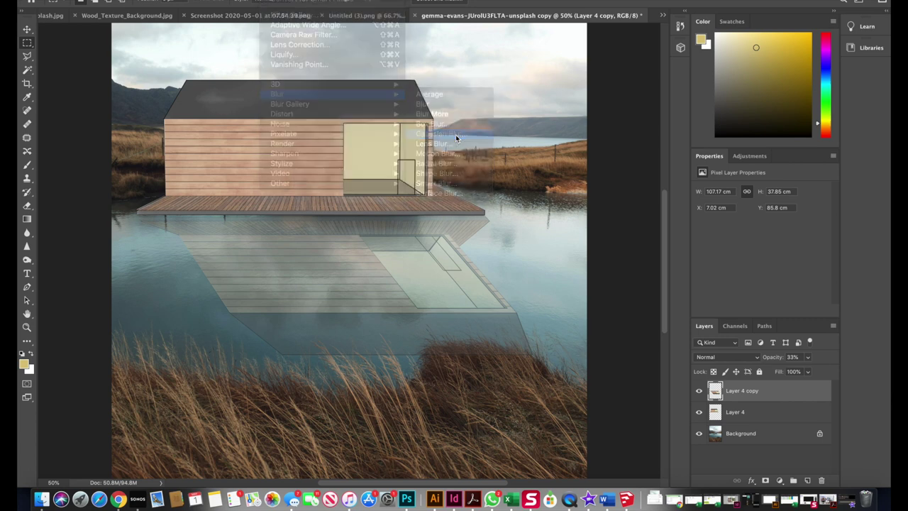
{"action": "left_click_drag", "start_coordinate": [534, 62], "coordinate": [609, 61]}
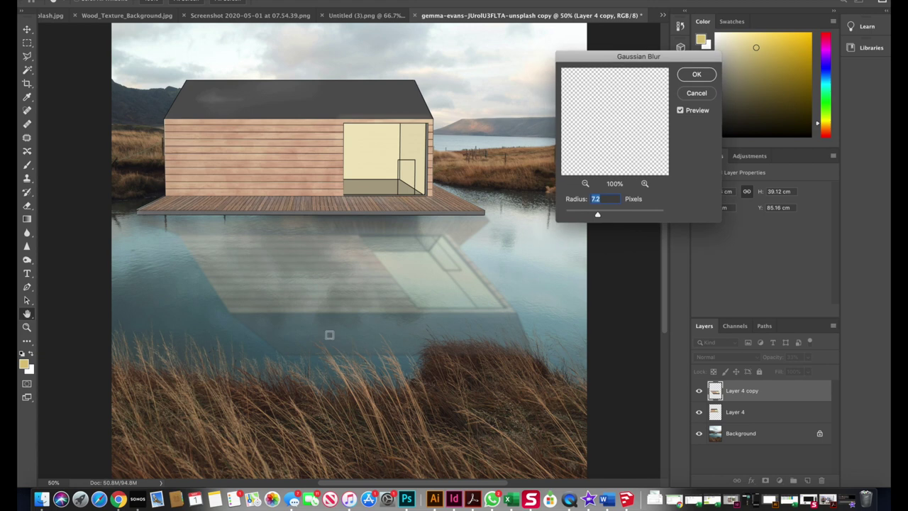
{"action": "mouse_move", "coordinate": [597, 214]}
{"action": "left_mouse_down"}
{"action": "mouse_move", "coordinate": [630, 215]}
{"action": "mouse_move", "coordinate": [609, 216]}
{"action": "left_mouse_up"}
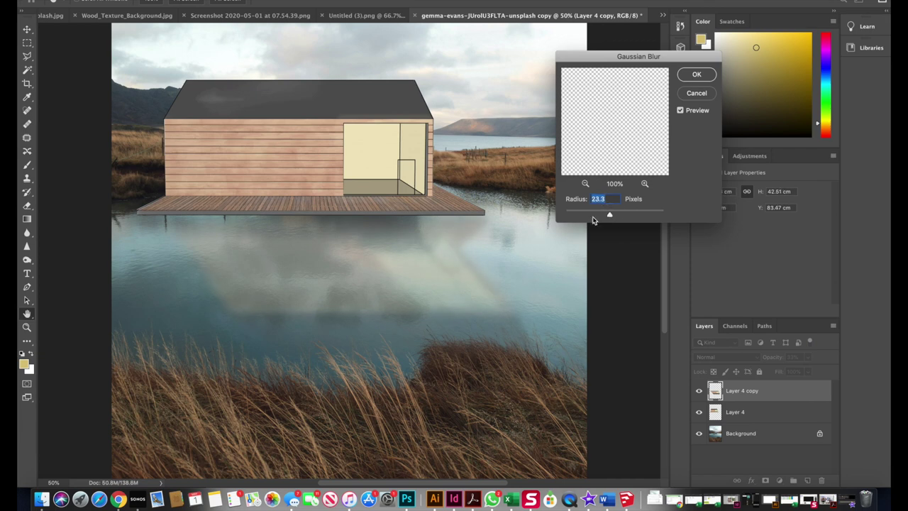
{"action": "left_click", "coordinate": [694, 74]}
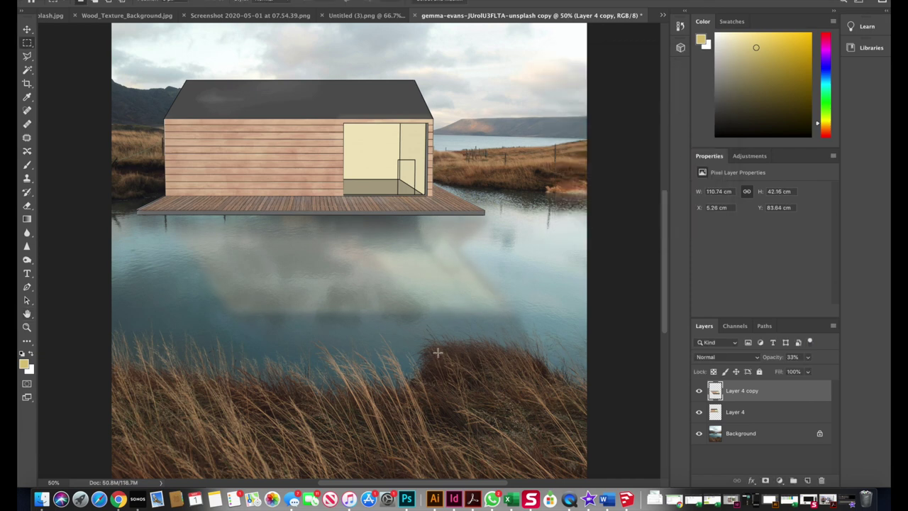
Switch to the Eraser and set its brush size to 73 px.
{"action": "left_click", "coordinate": [27, 205]}
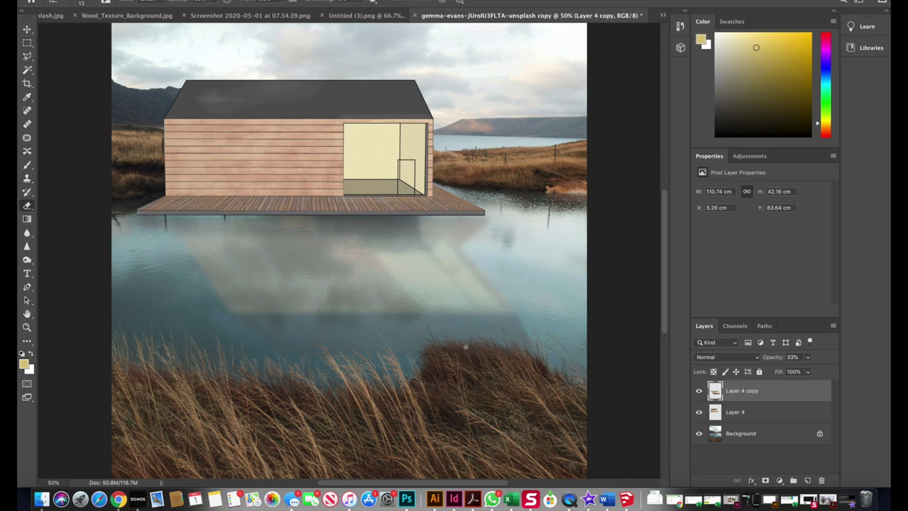
{"action": "right_click", "coordinate": [474, 369]}
{"action": "left_click_drag", "start_coordinate": [542, 336], "coordinate": [560, 336]}
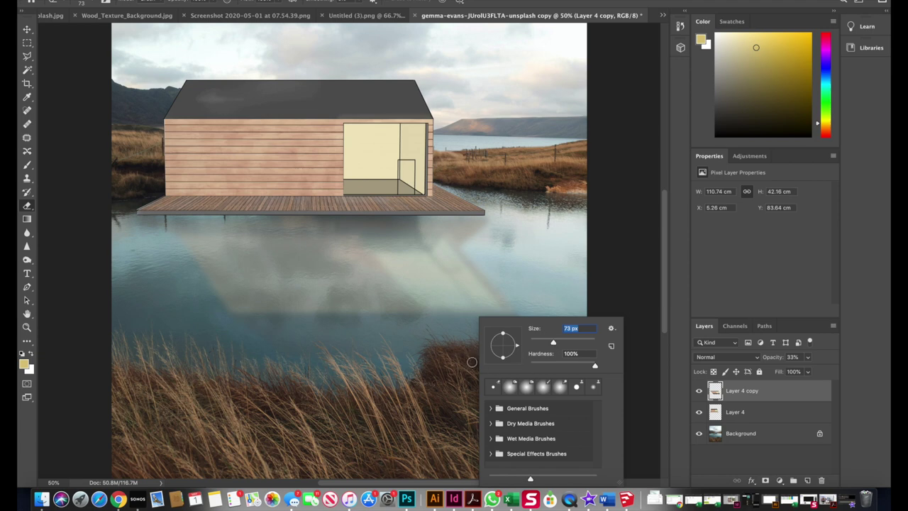
{"action": "key", "text": "Return"}
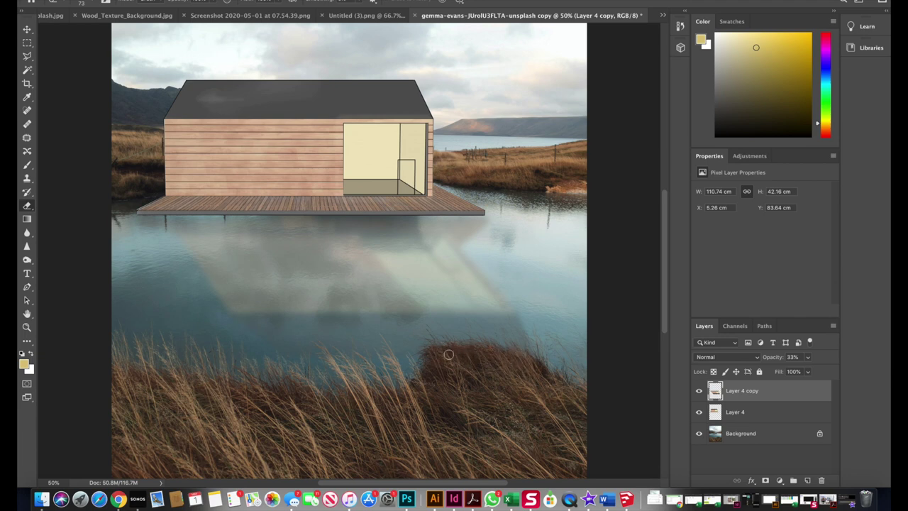
Flatten the house, reflection and landscape layers into a single Background layer.
{"action": "key", "text": "super+minus"}
{"action": "key", "text": "super+minus"}
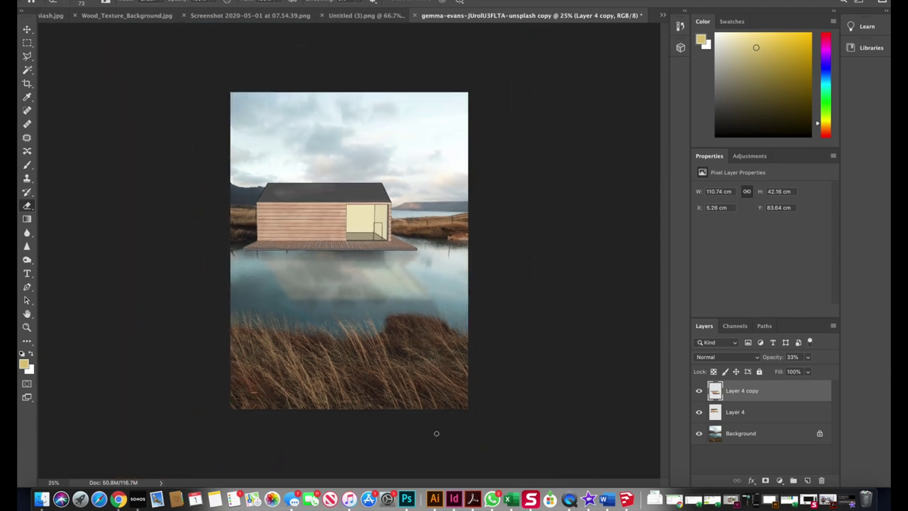
{"action": "right_click", "coordinate": [742, 432]}
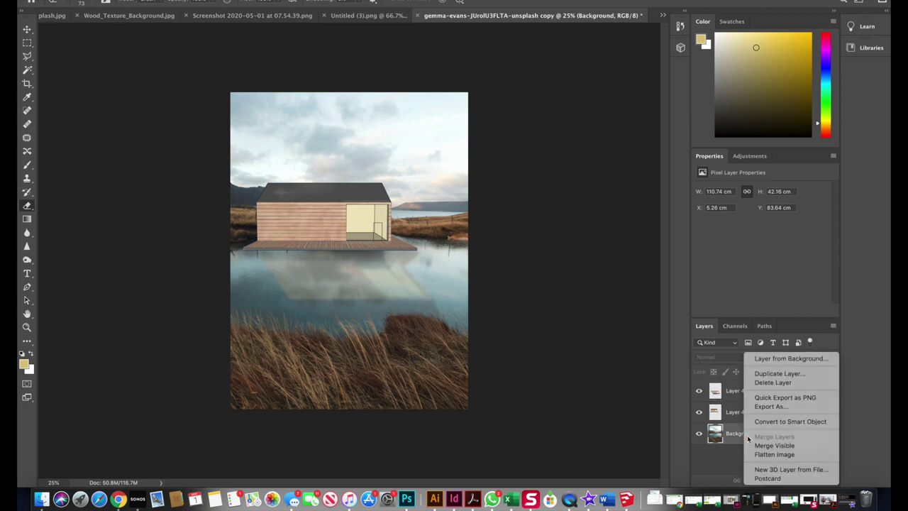
{"action": "left_click", "coordinate": [770, 455]}
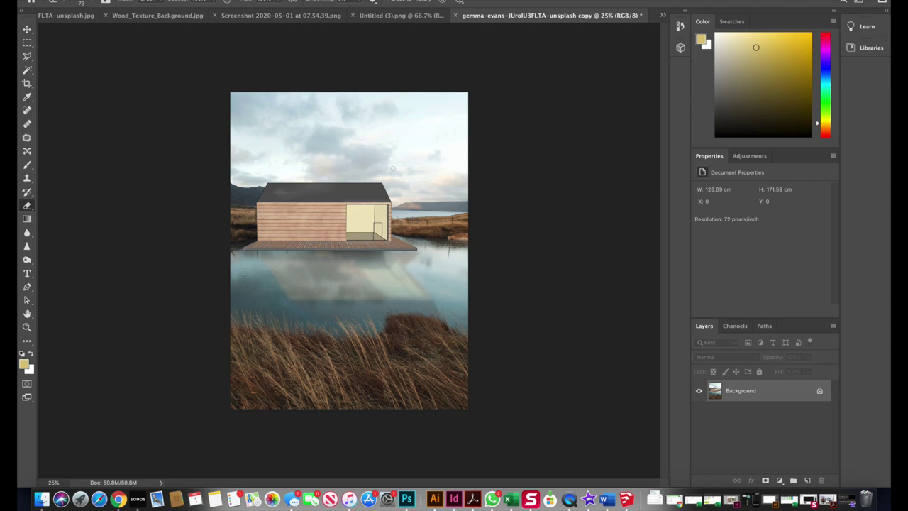
{"action": "key", "text": "super+shift+u"}
{"action": "key", "text": "super+z"}
On a new layer, draw a black-to-transparent gradient from the photo's upper edge down to the house roof.
{"action": "left_click", "coordinate": [807, 480]}
{"action": "left_click", "coordinate": [27, 218]}
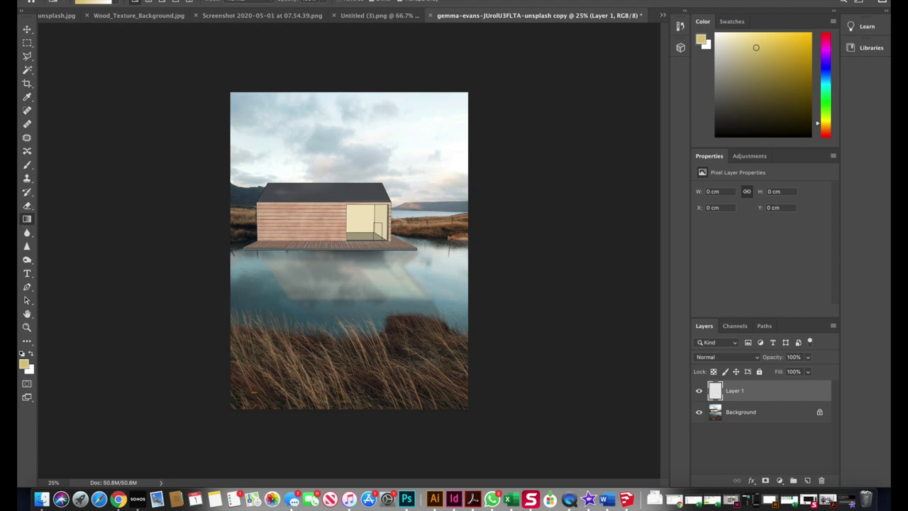
{"action": "left_click", "coordinate": [22, 353]}
{"action": "left_click", "coordinate": [118, 4]}
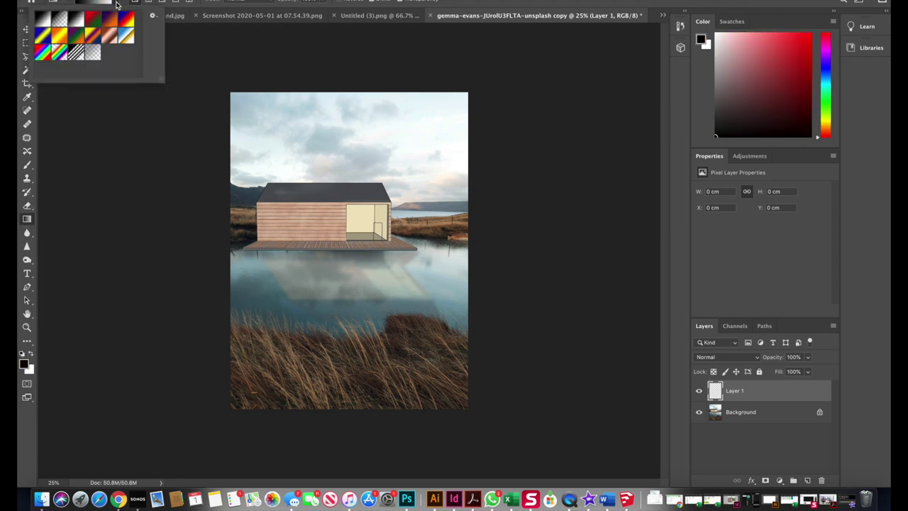
{"action": "left_click_drag", "start_coordinate": [314, 92], "coordinate": [311, 192]}
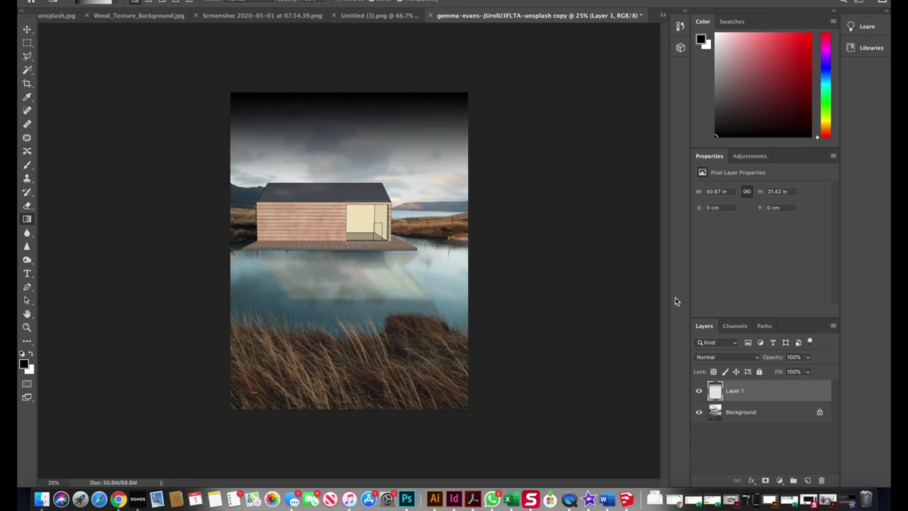
Reduce the sky gradient layer's opacity to 63% and set its blend mode to Multiply.
{"action": "left_click", "coordinate": [808, 371]}
{"action": "left_click_drag", "start_coordinate": [807, 371], "coordinate": [790, 372]}
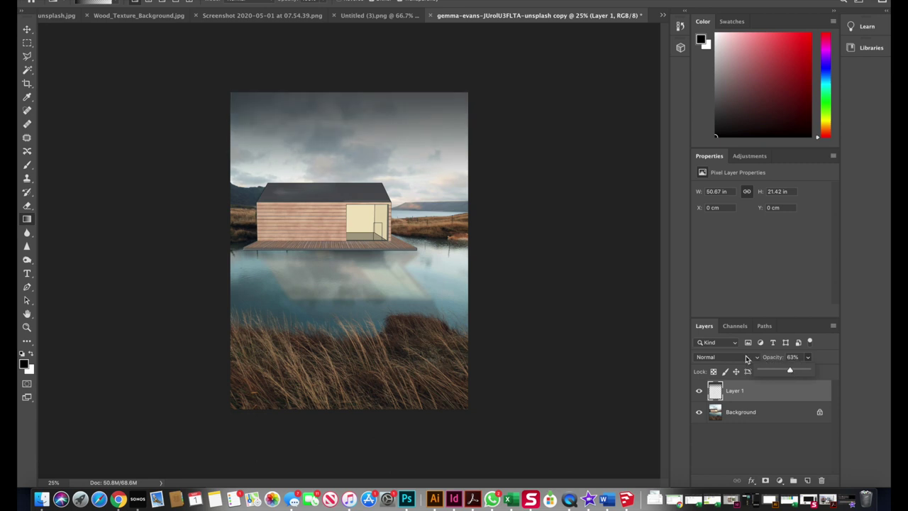
{"action": "left_click", "coordinate": [726, 357]}
{"action": "left_click", "coordinate": [729, 386]}
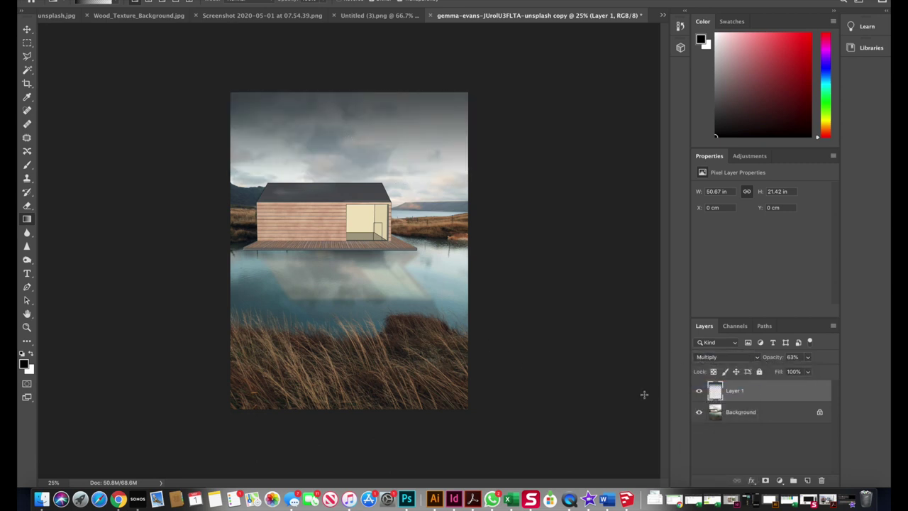
Add a black gradient from below the grass up to the deck on Layer 1 and reduce the layer's opacity to 47%.
{"action": "left_click_drag", "start_coordinate": [327, 423], "coordinate": [346, 257]}
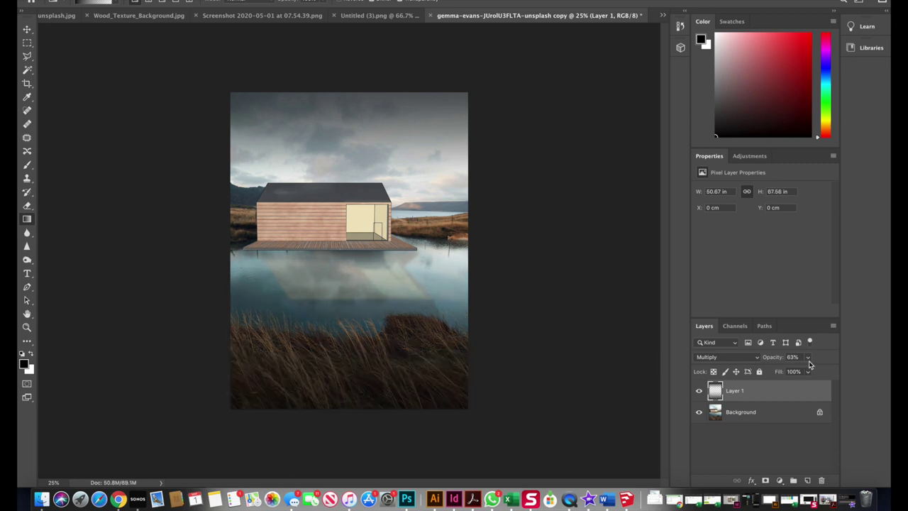
{"action": "left_click_drag", "start_coordinate": [810, 374], "coordinate": [800, 372]}
{"action": "left_click", "coordinate": [26, 43]}
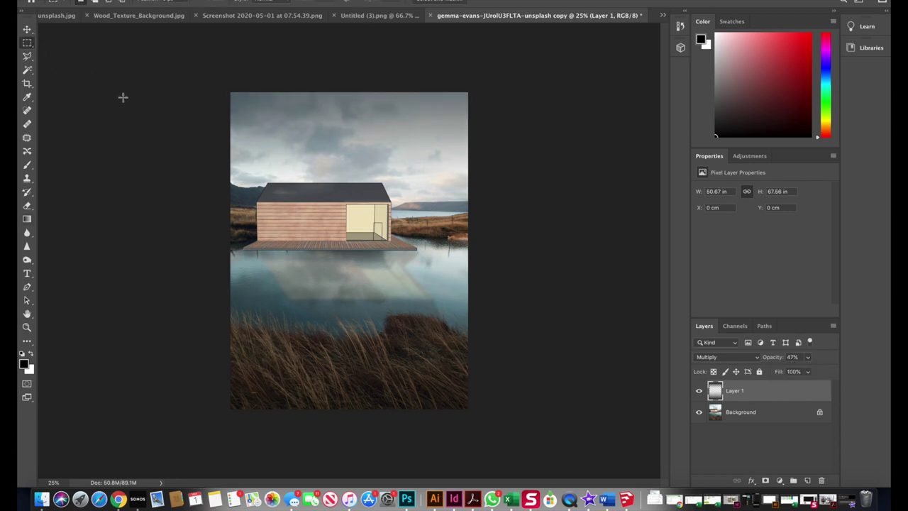